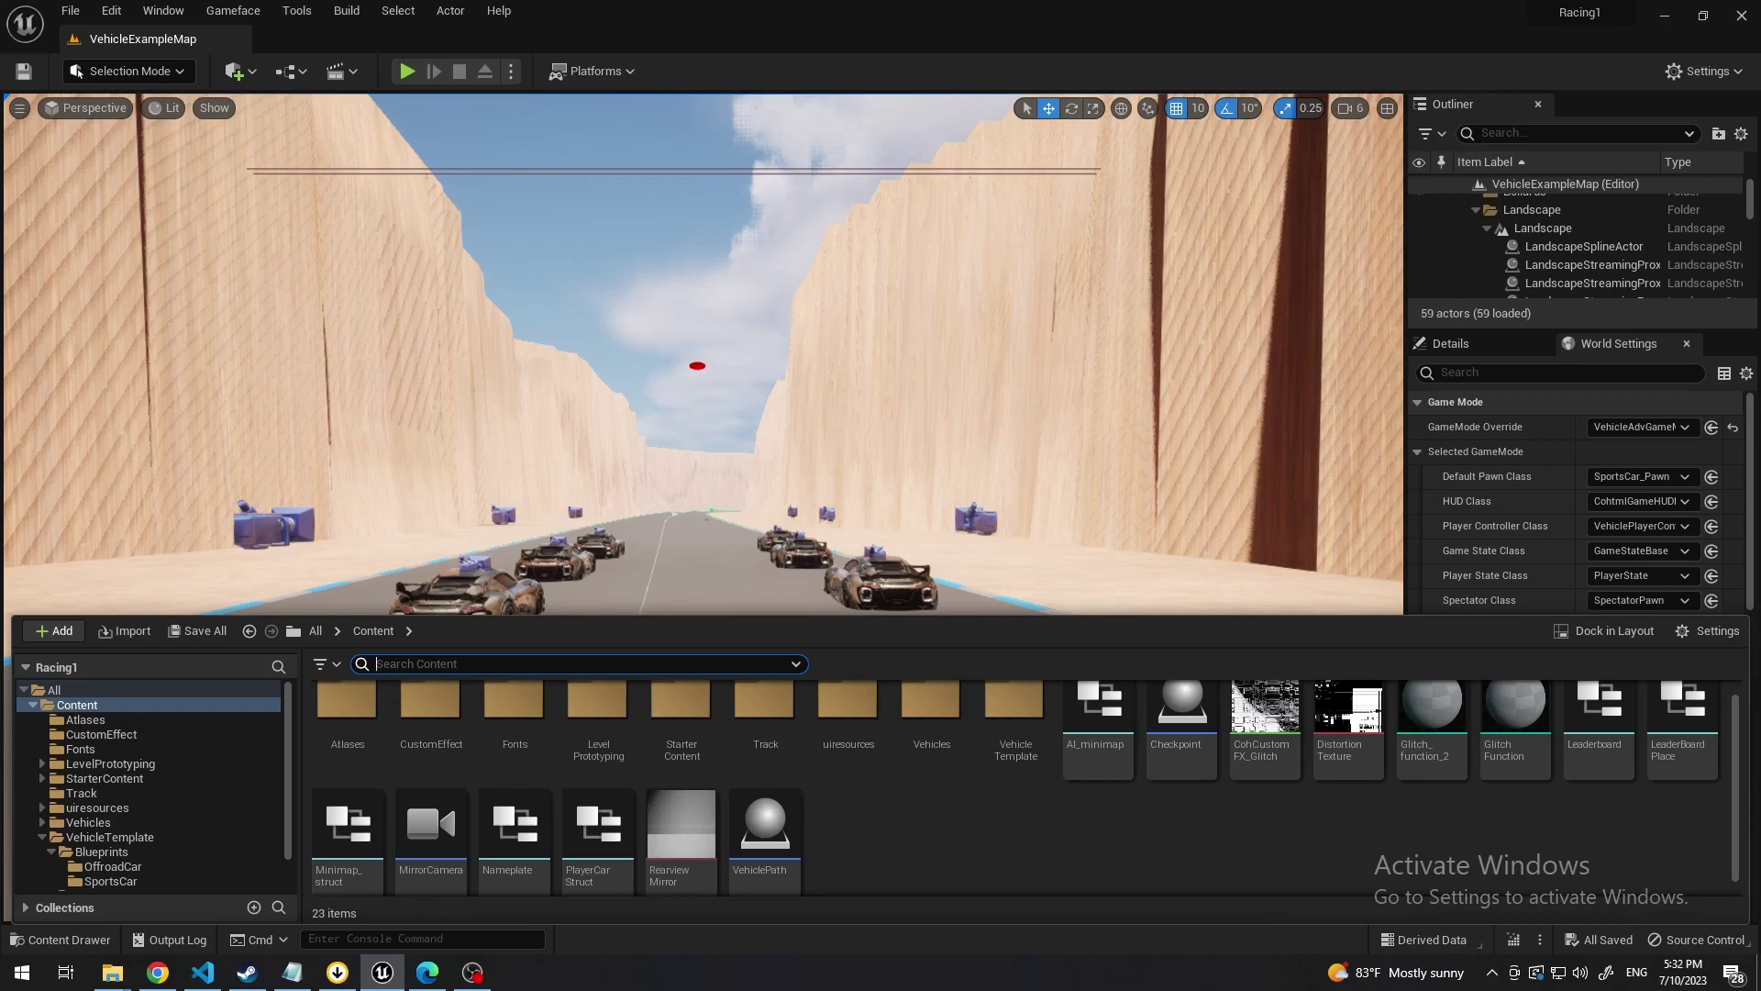
Create a Render Target texture asset in the Content folder and name it Test.
{"action": "right_click", "coordinate": [855, 810]}
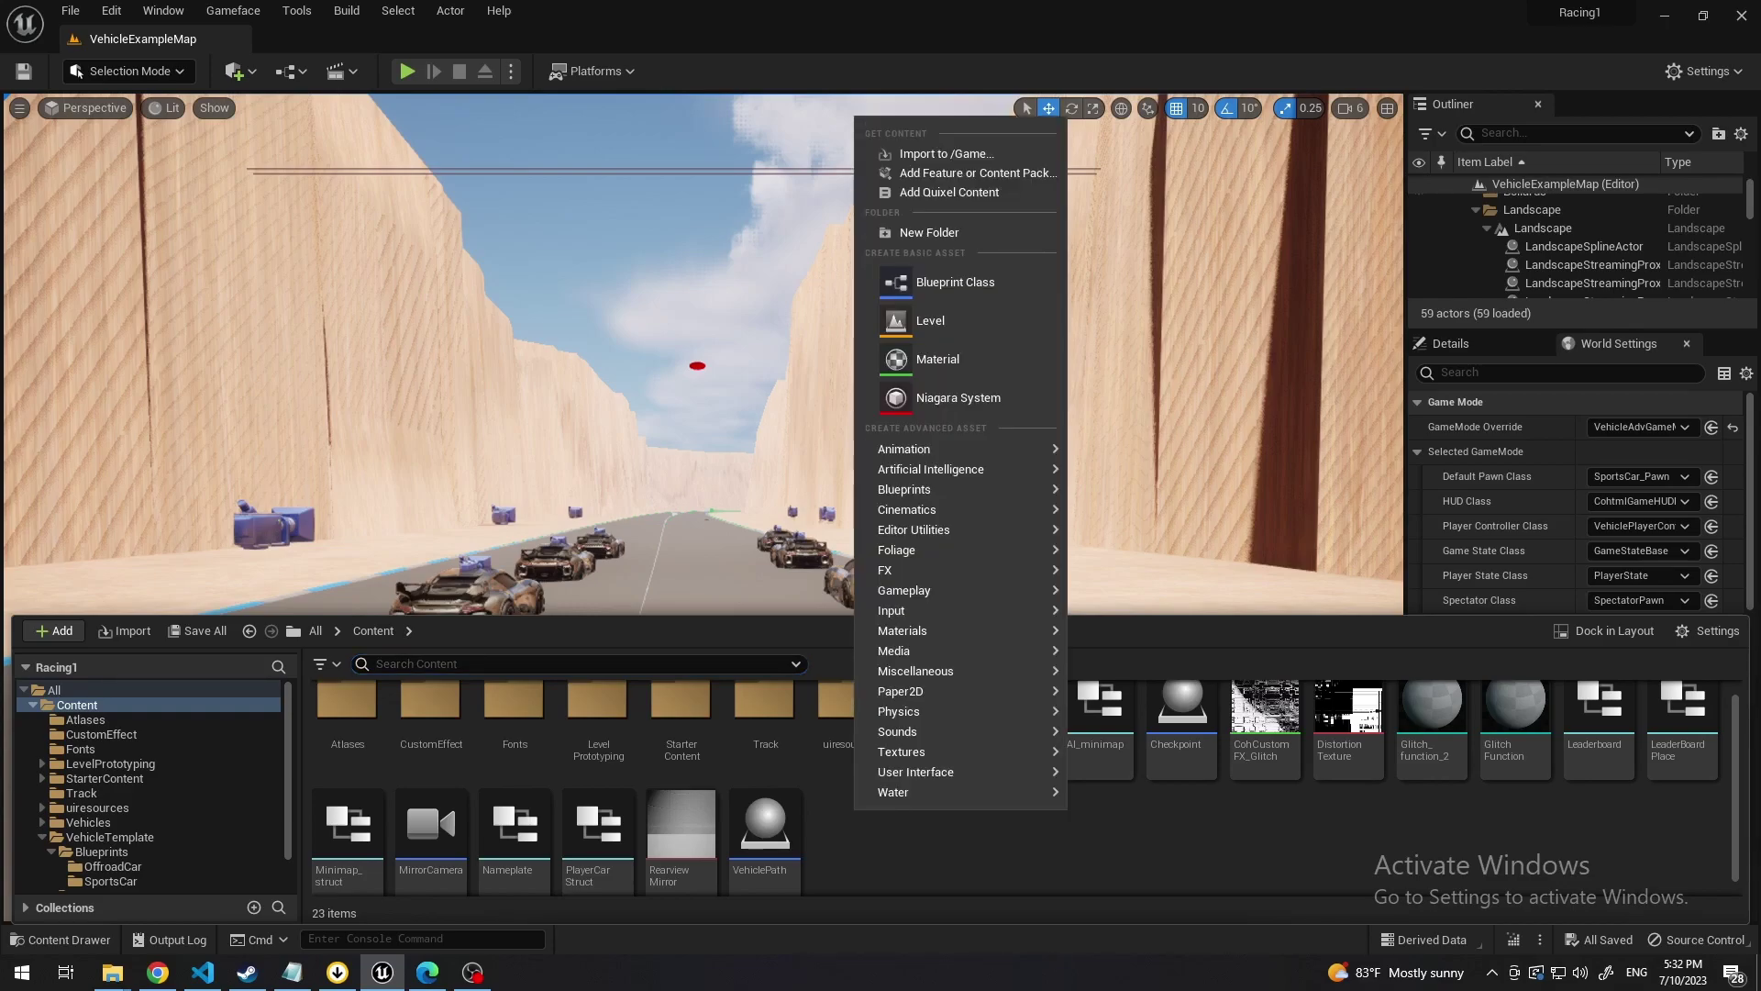
{"action": "mouse_move", "coordinate": [903, 792]}
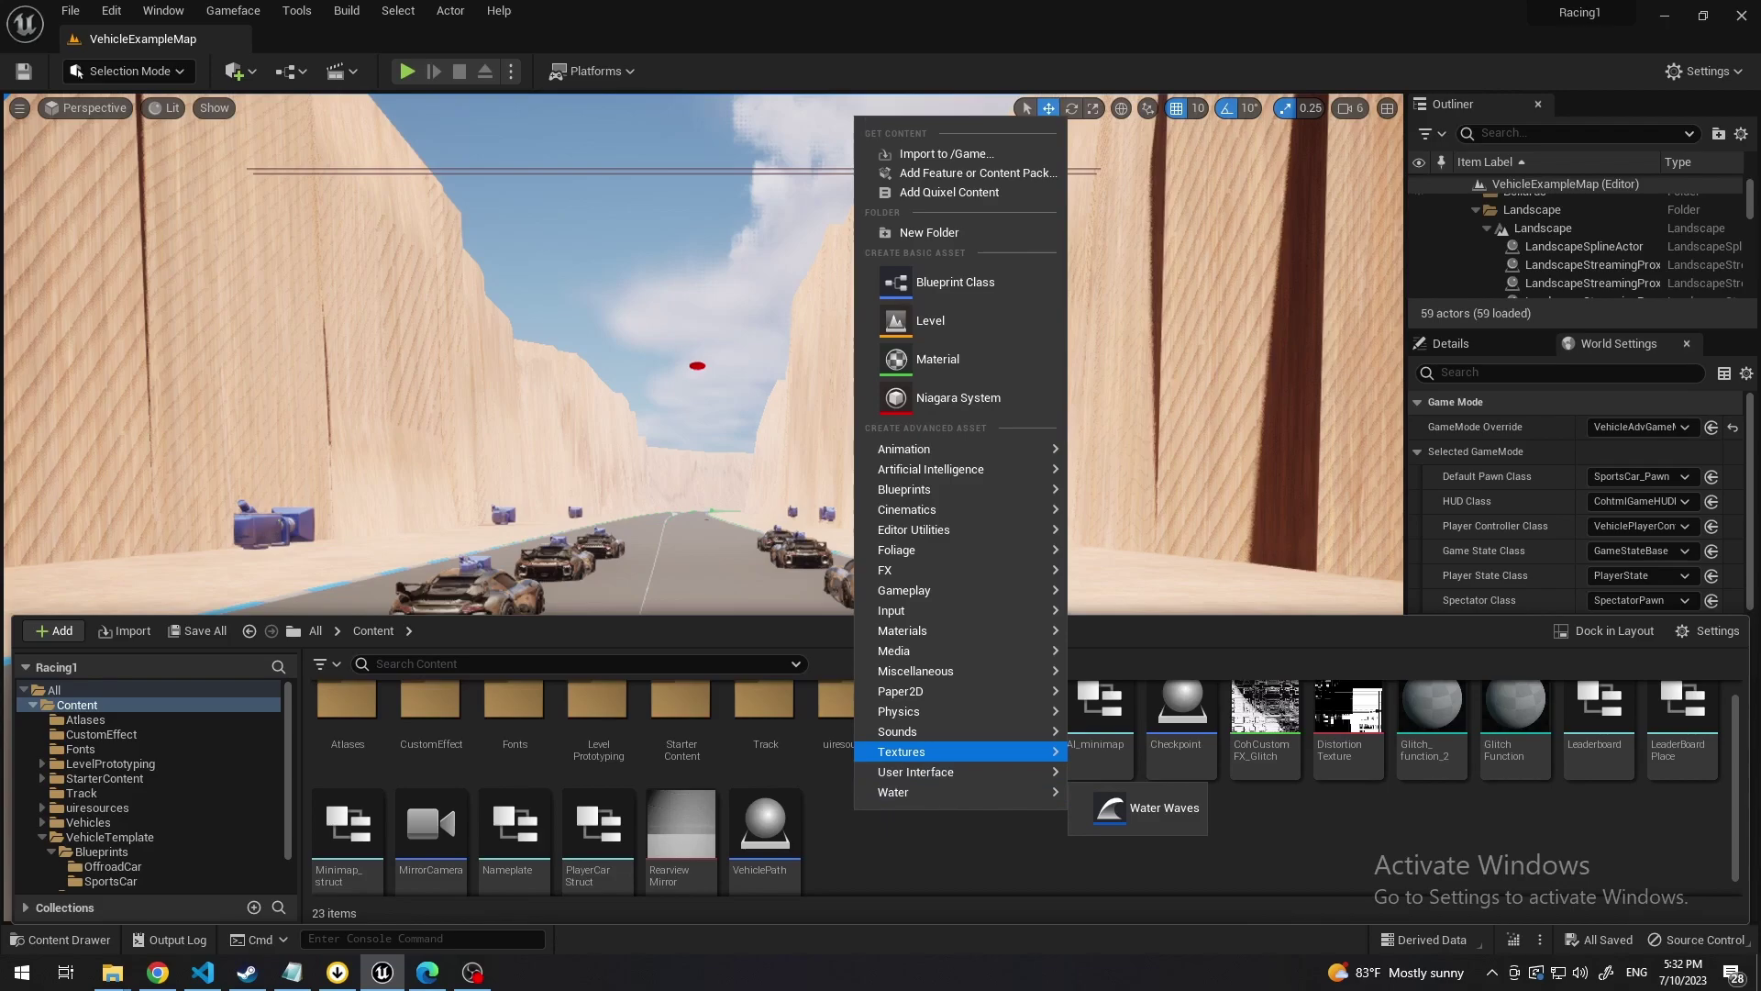
{"action": "mouse_move", "coordinate": [904, 751]}
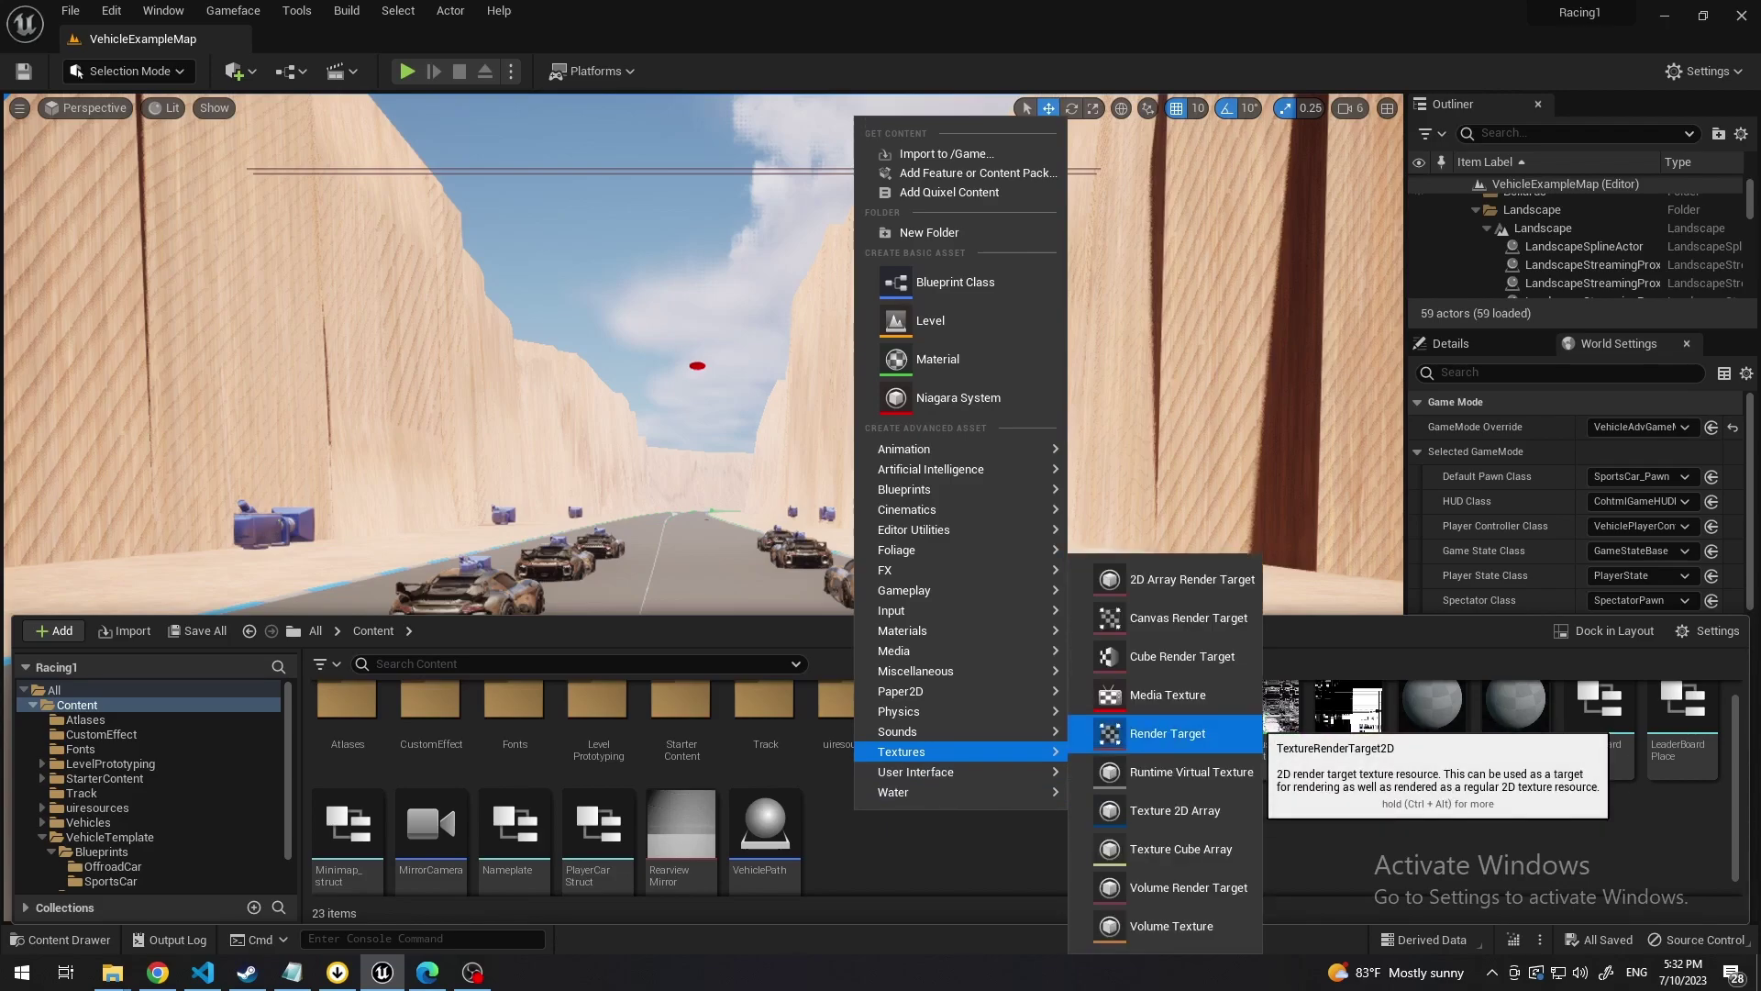
{"action": "left_click", "coordinate": [1167, 733]}
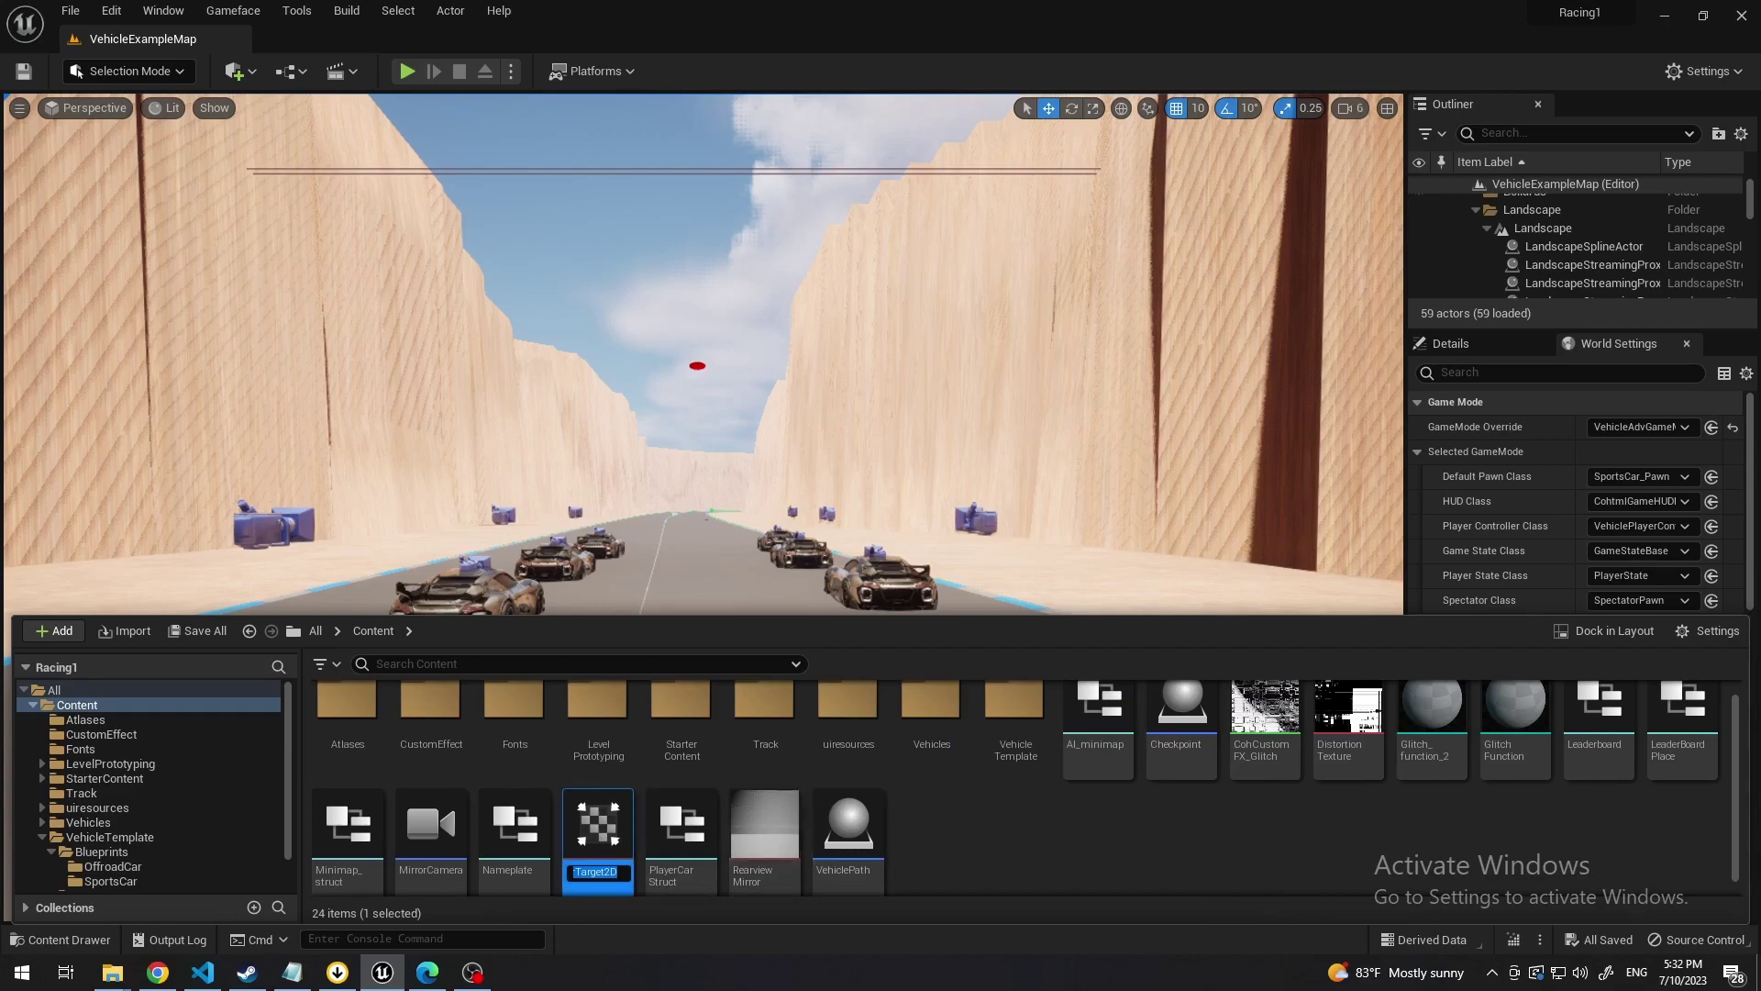
{"action": "type", "text": "Test"}
{"action": "key", "text": "Return"}
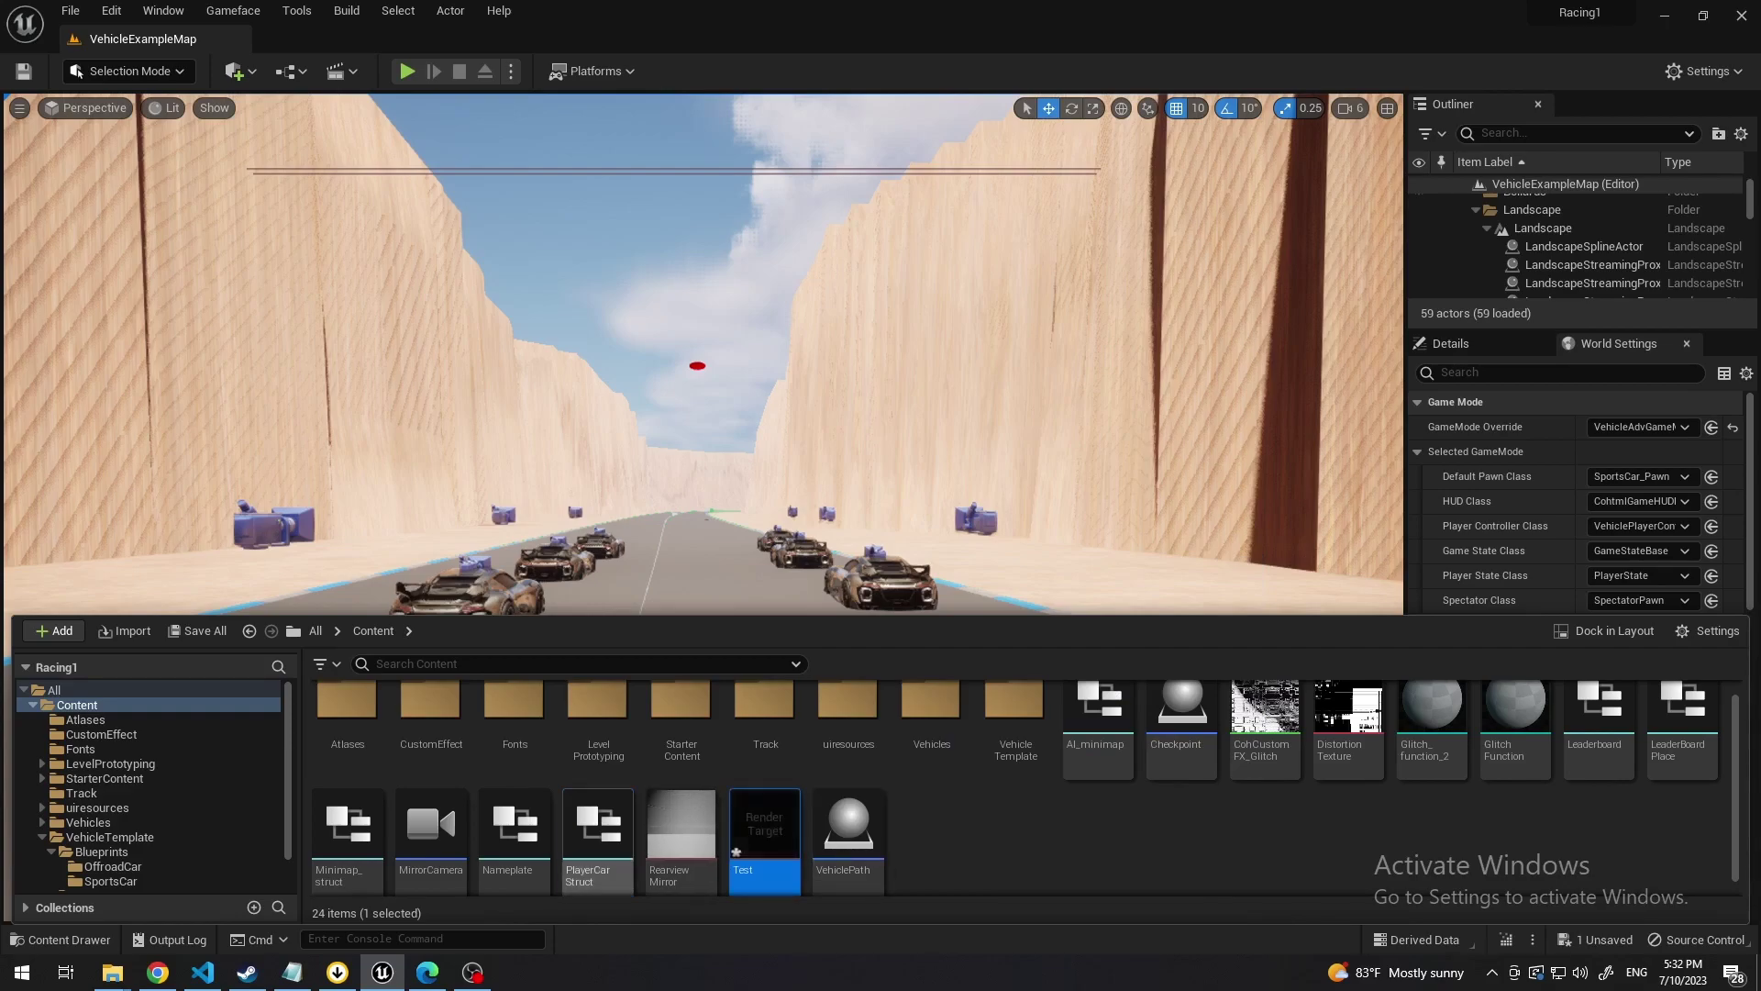
Open the Test render target and set its Size X to 720.
{"action": "double_click", "coordinate": [764, 830]}
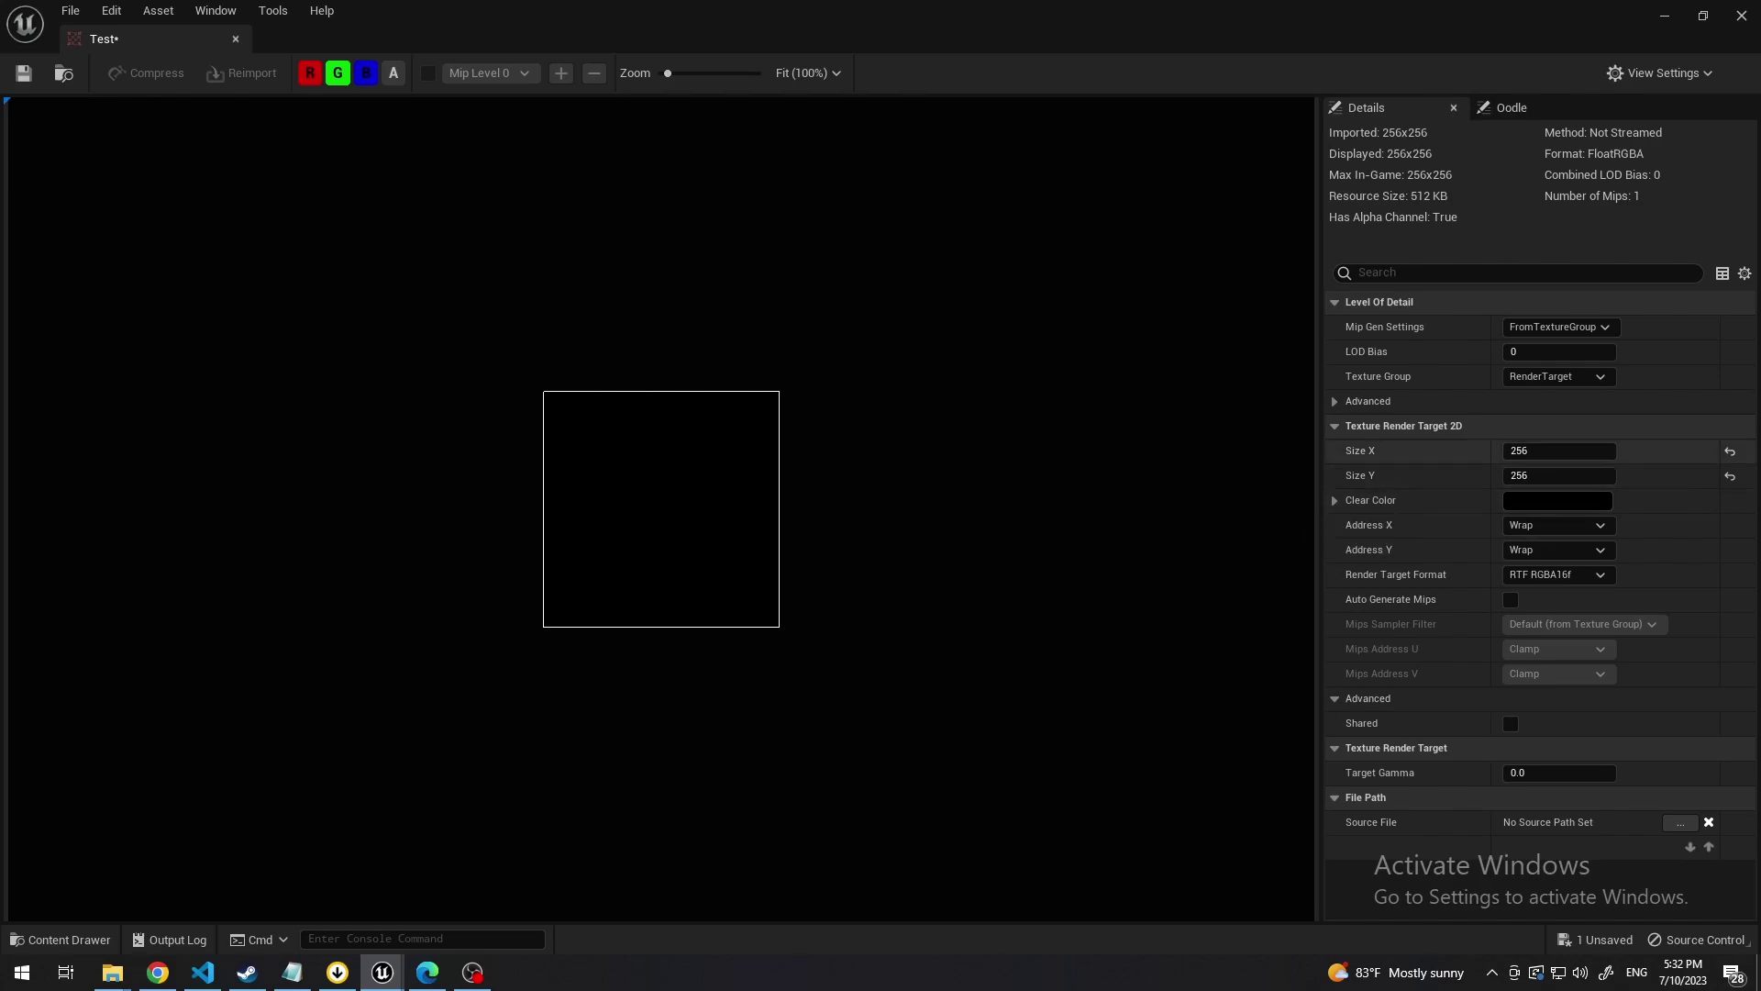
{"action": "left_click", "coordinate": [1539, 452]}
{"action": "type", "text": "1"}
{"action": "type", "text": "20"}
{"action": "key", "text": "Return"}
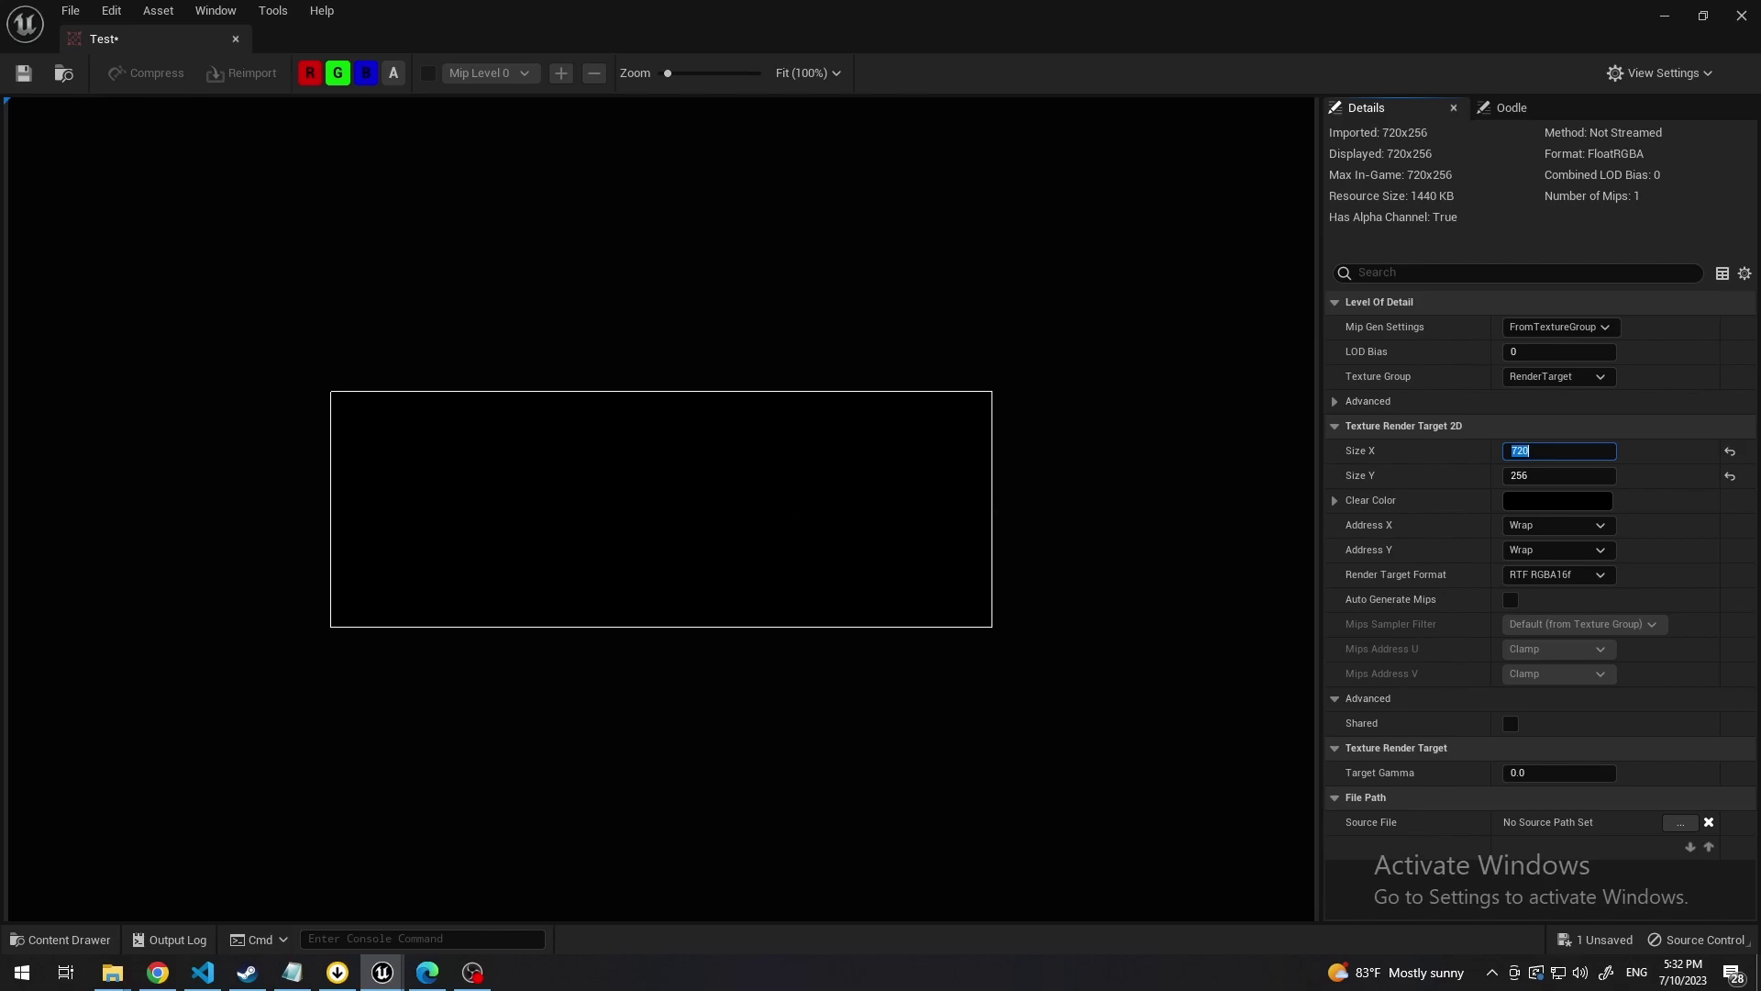
Set the render target's Target Gamma to 2.2 and save the asset.
{"action": "left_click", "coordinate": [1551, 773]}
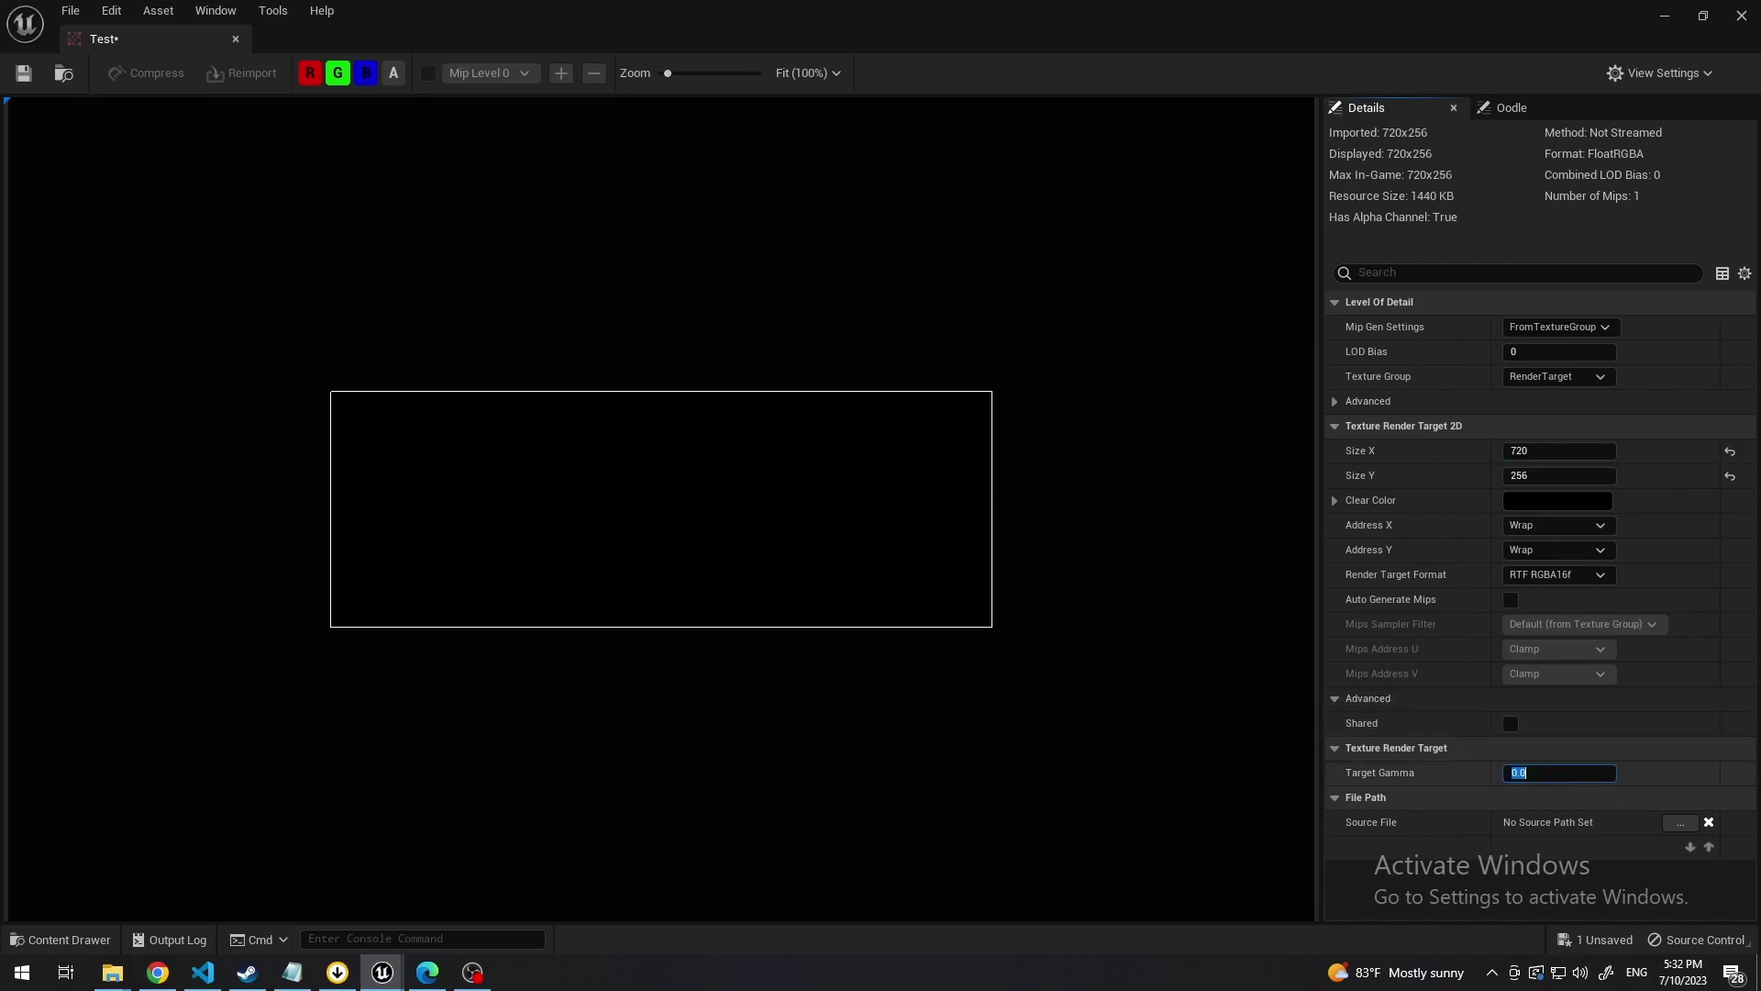
{"action": "type", "text": "2.2"}
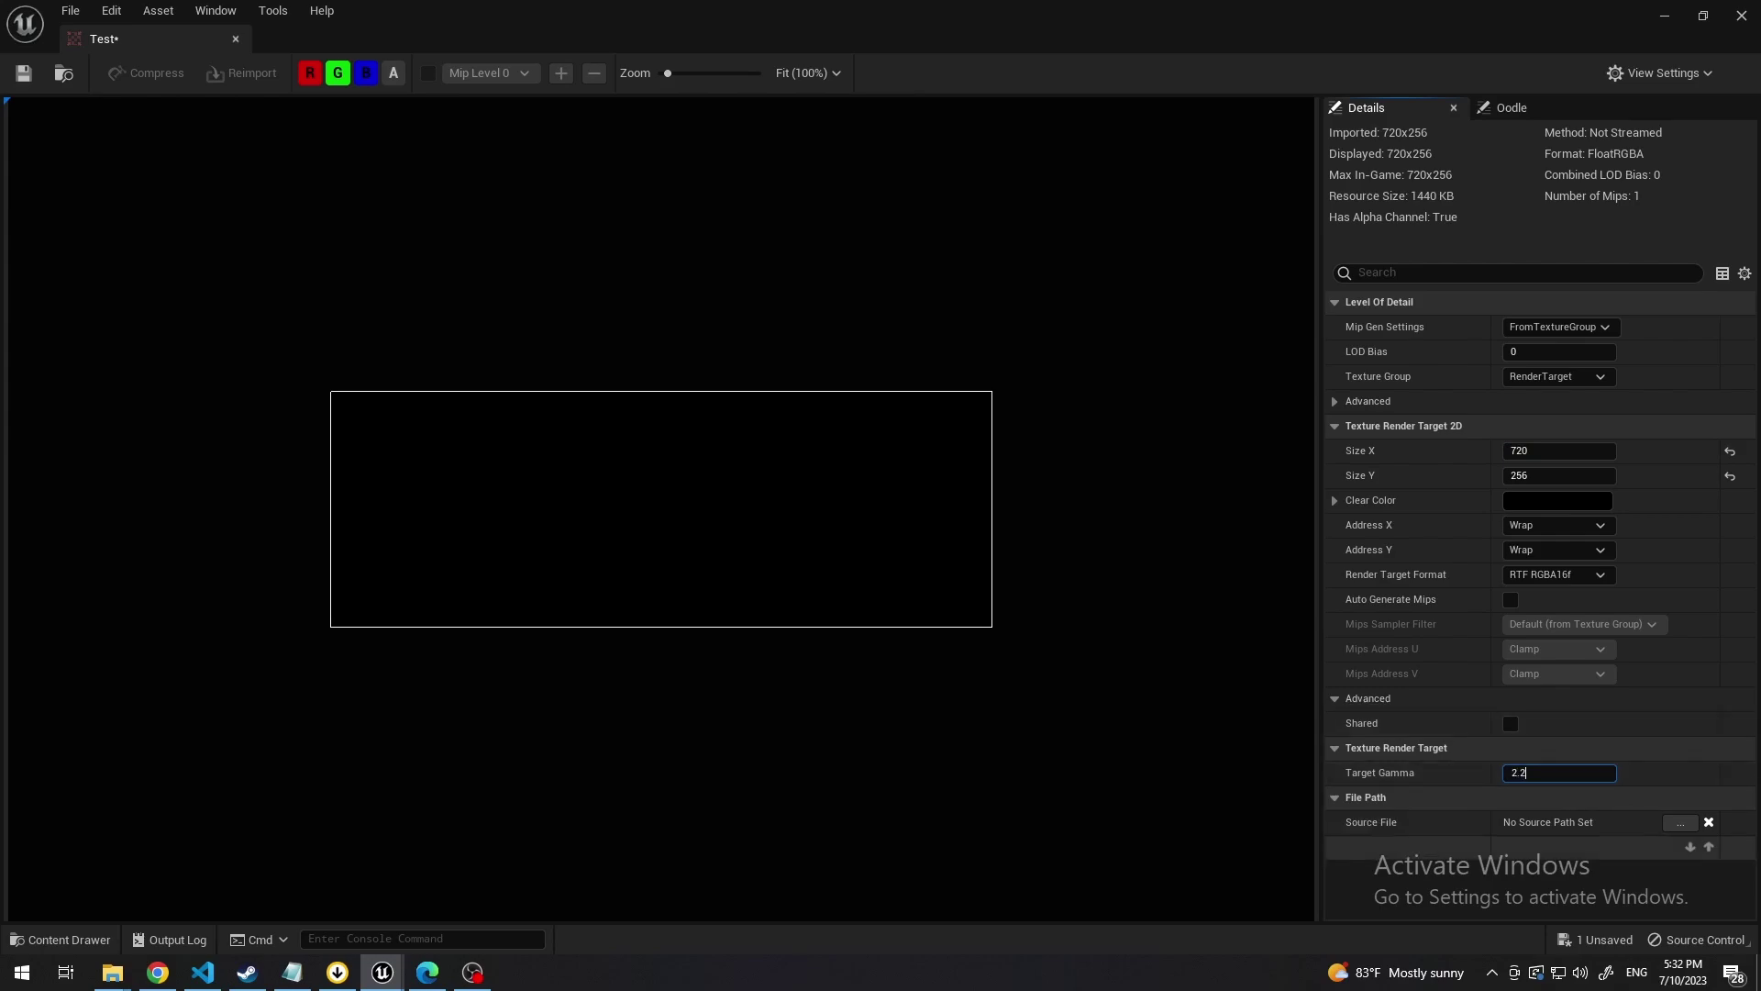
{"action": "key", "text": "Return"}
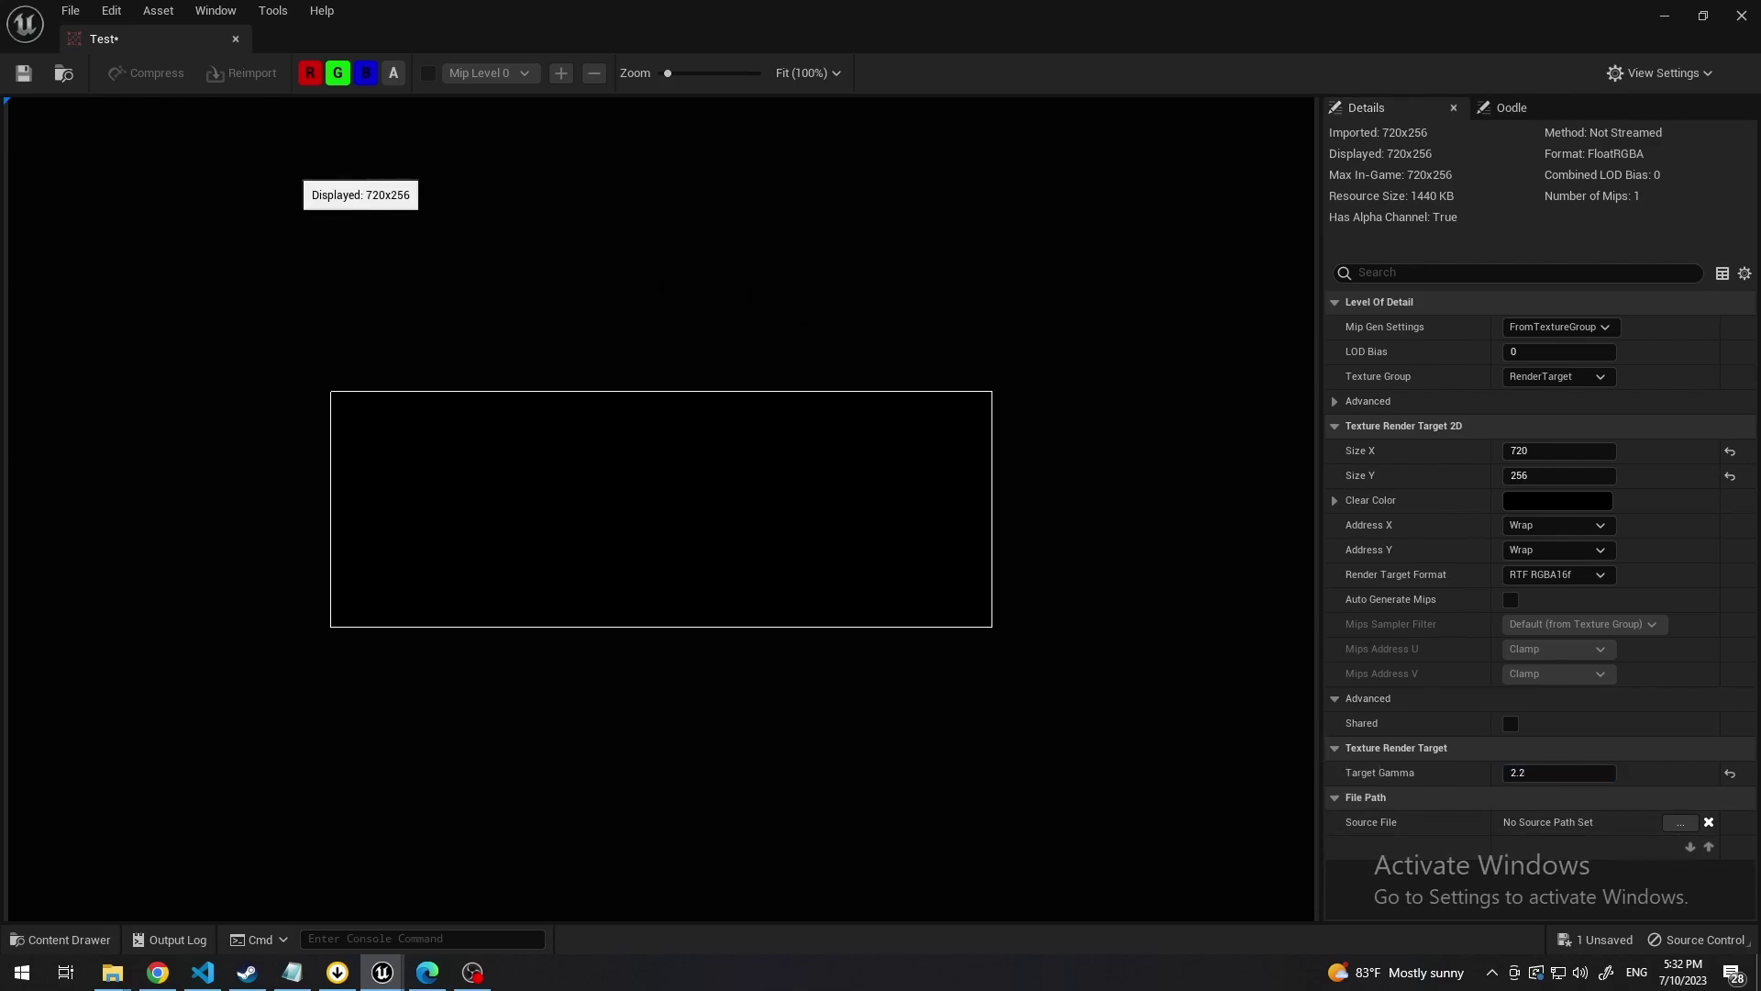
{"action": "left_click", "coordinate": [24, 73]}
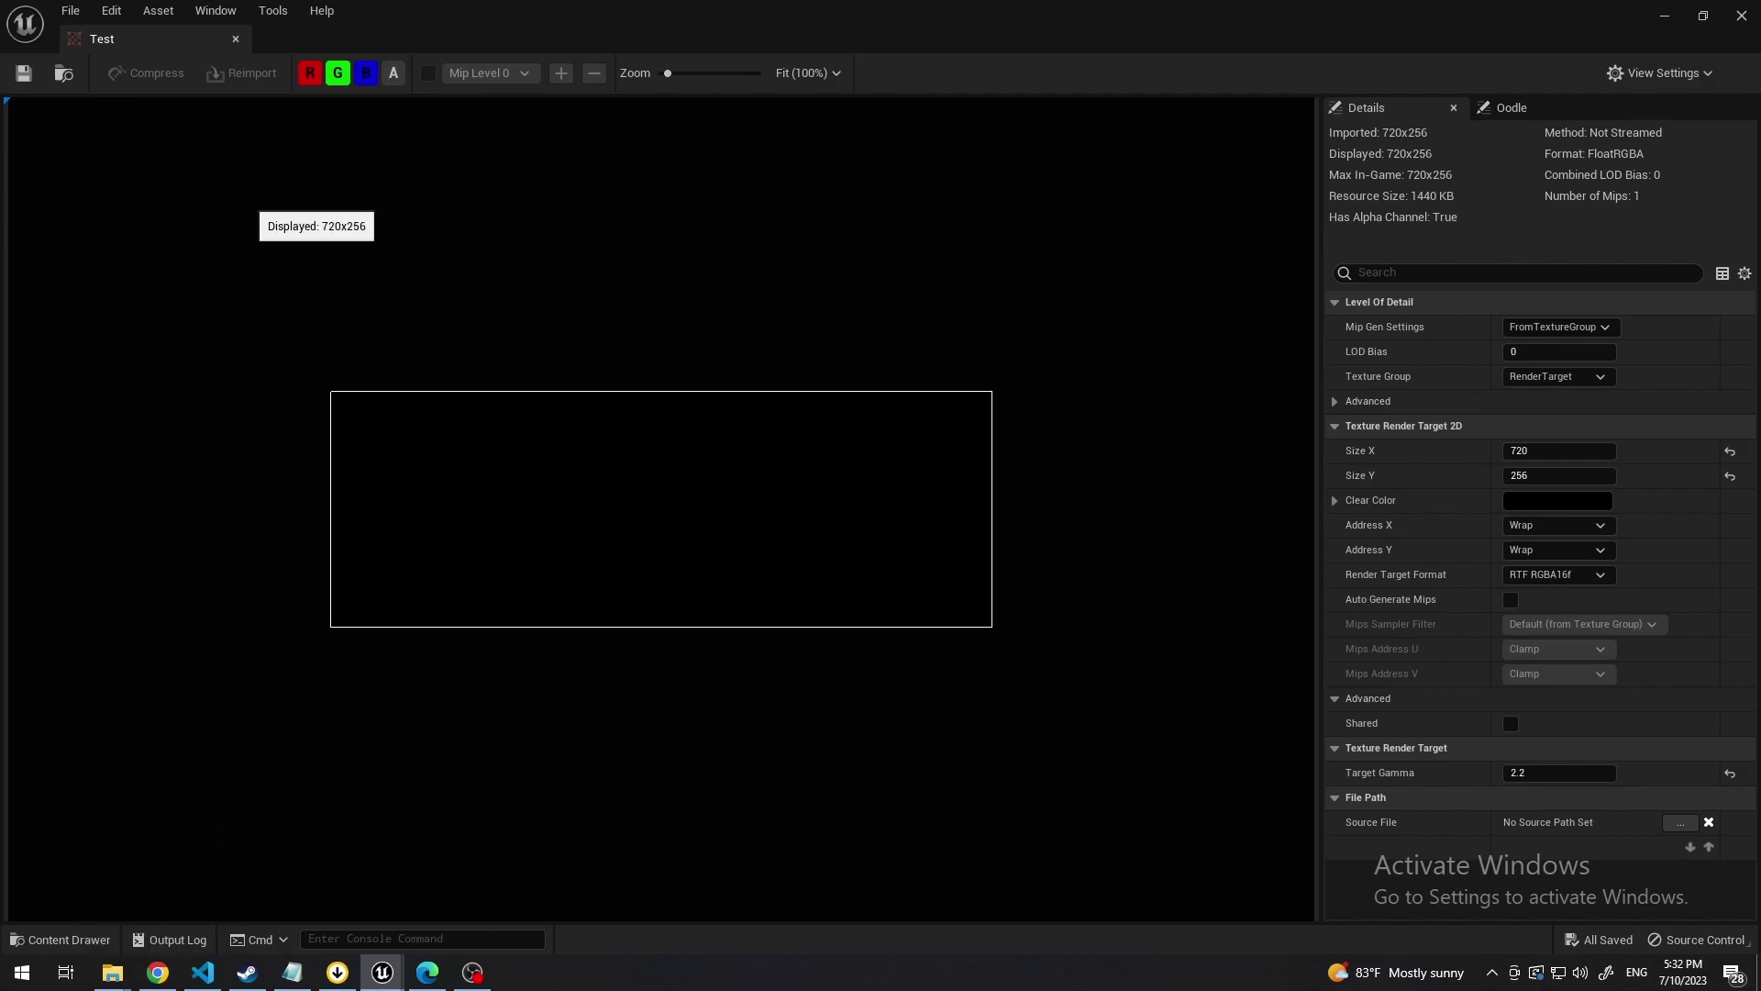
Open the SportsCar_Pawn blueprint from the VehicleTemplate/Blueprints/SportsCar folder.
{"action": "left_click", "coordinate": [81, 939]}
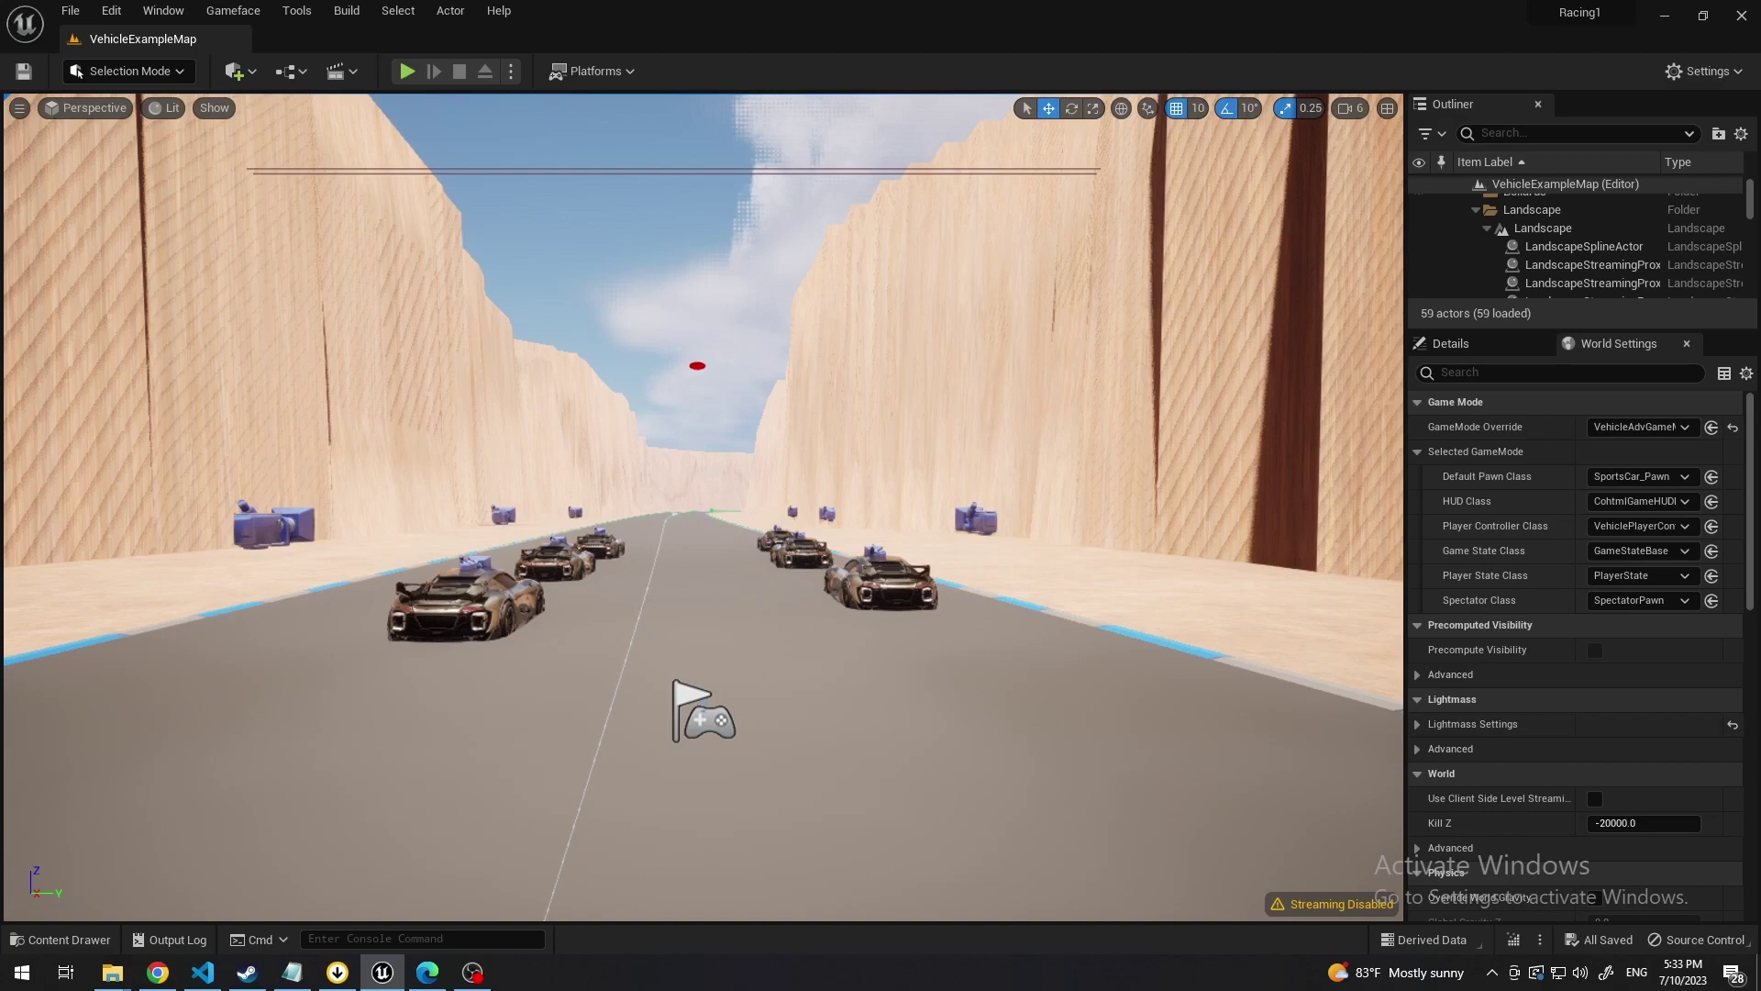
{"action": "left_click", "coordinate": [61, 939]}
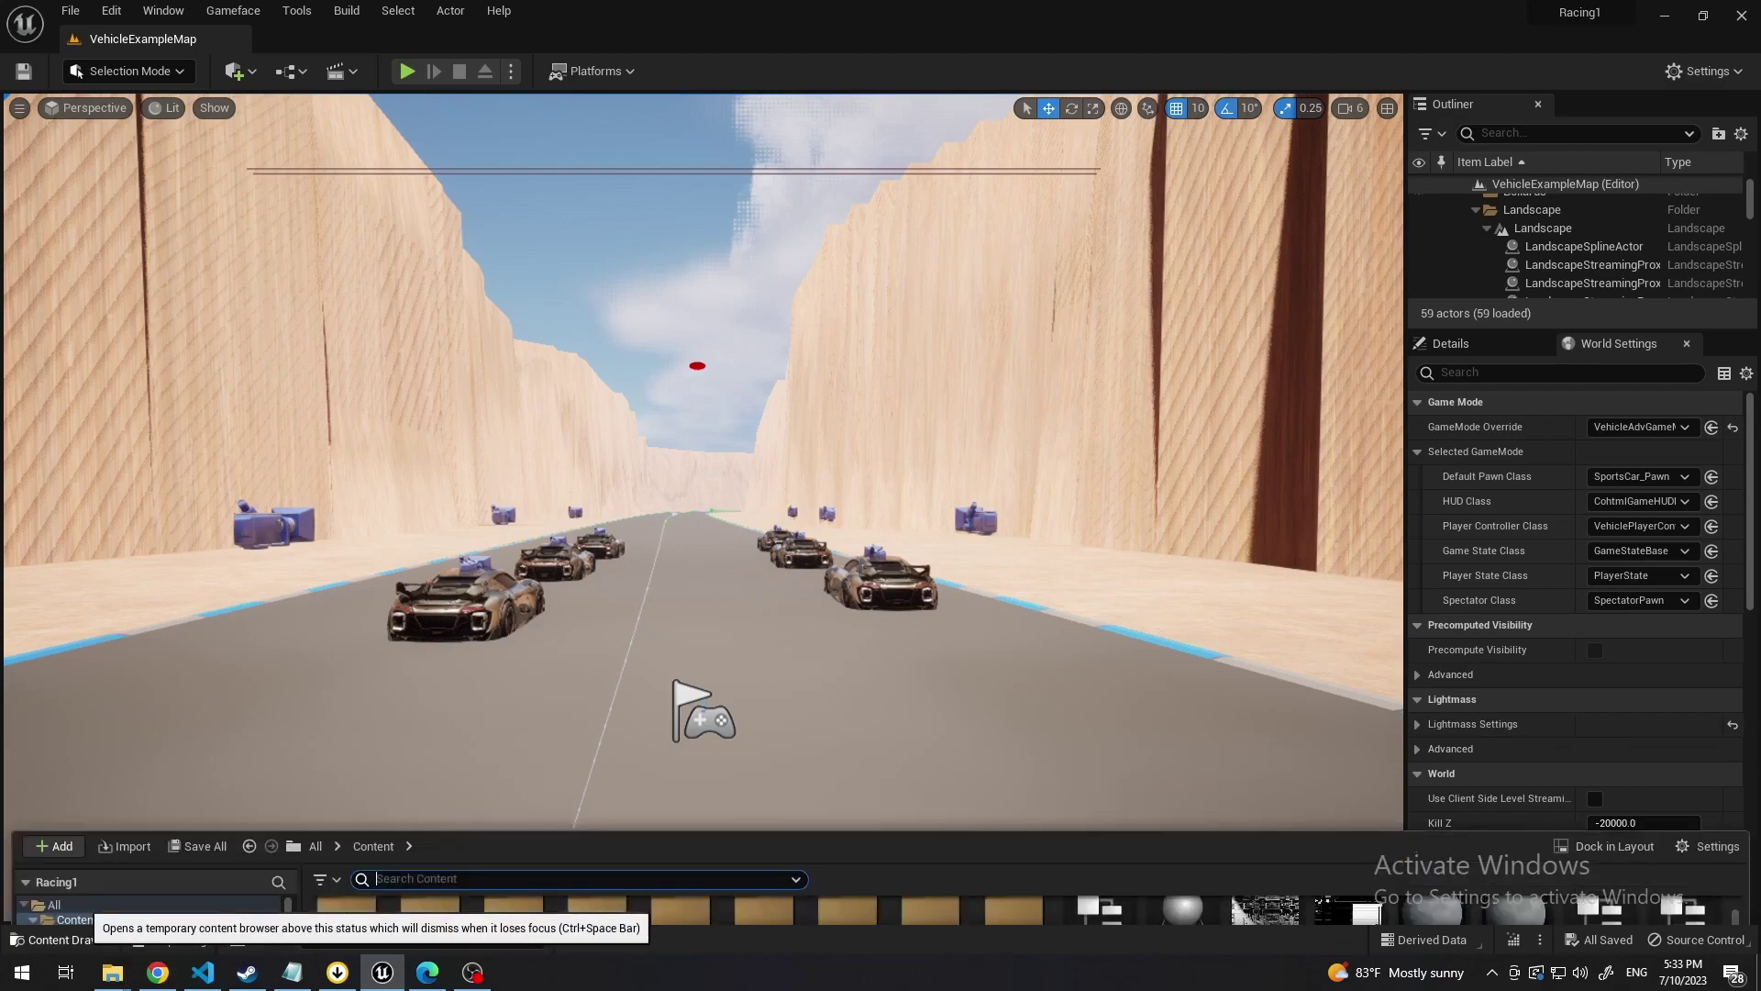
{"action": "scroll", "coordinate": [110, 842], "scroll_direction": "down", "scroll_amount": 2}
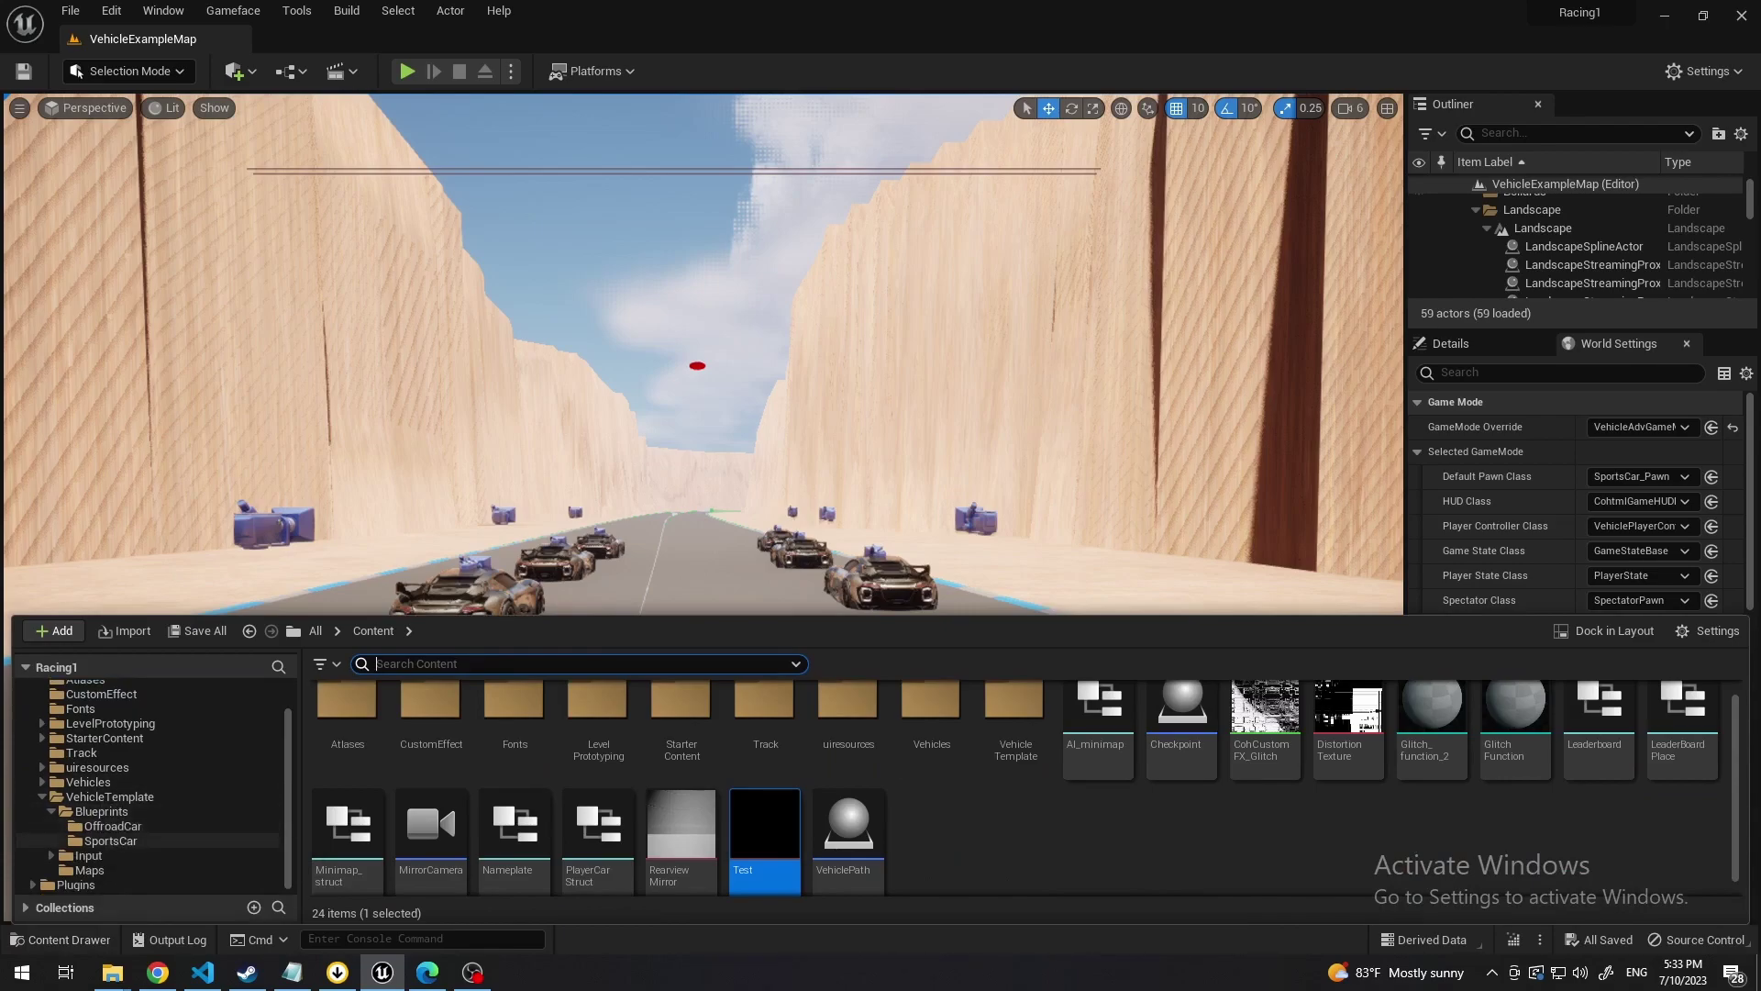
{"action": "left_click", "coordinate": [110, 842]}
{"action": "left_click", "coordinate": [424, 733]}
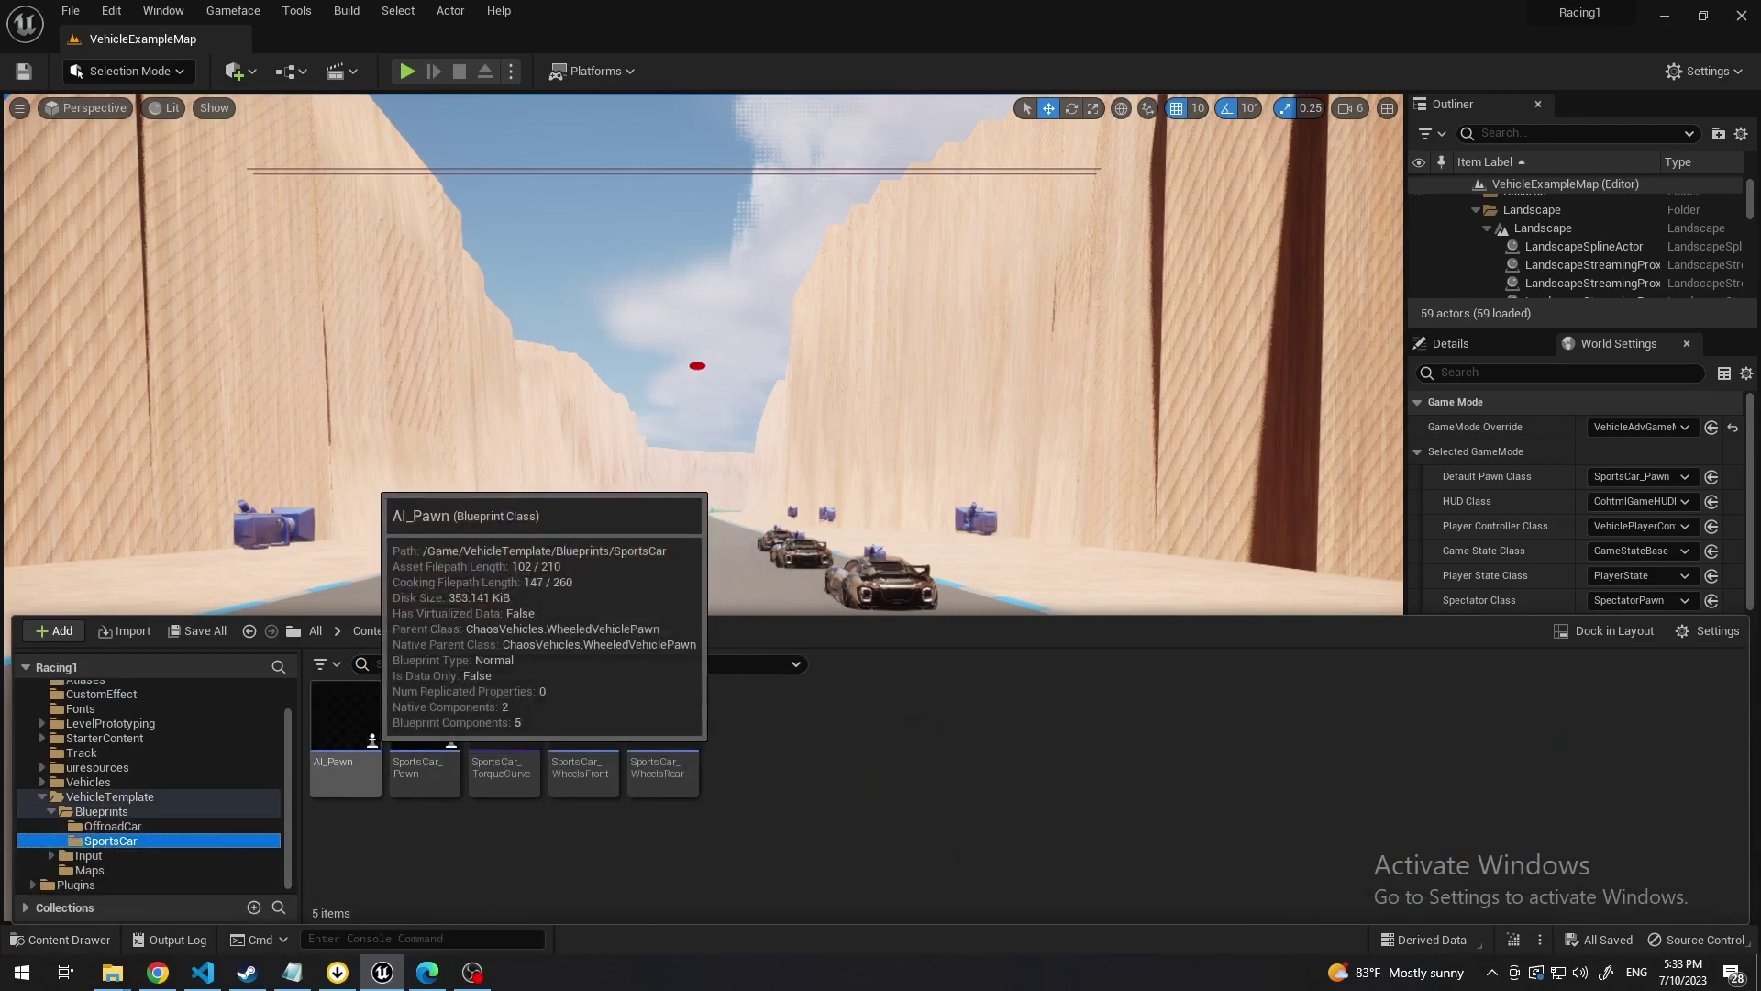
{"action": "double_click", "coordinate": [424, 733]}
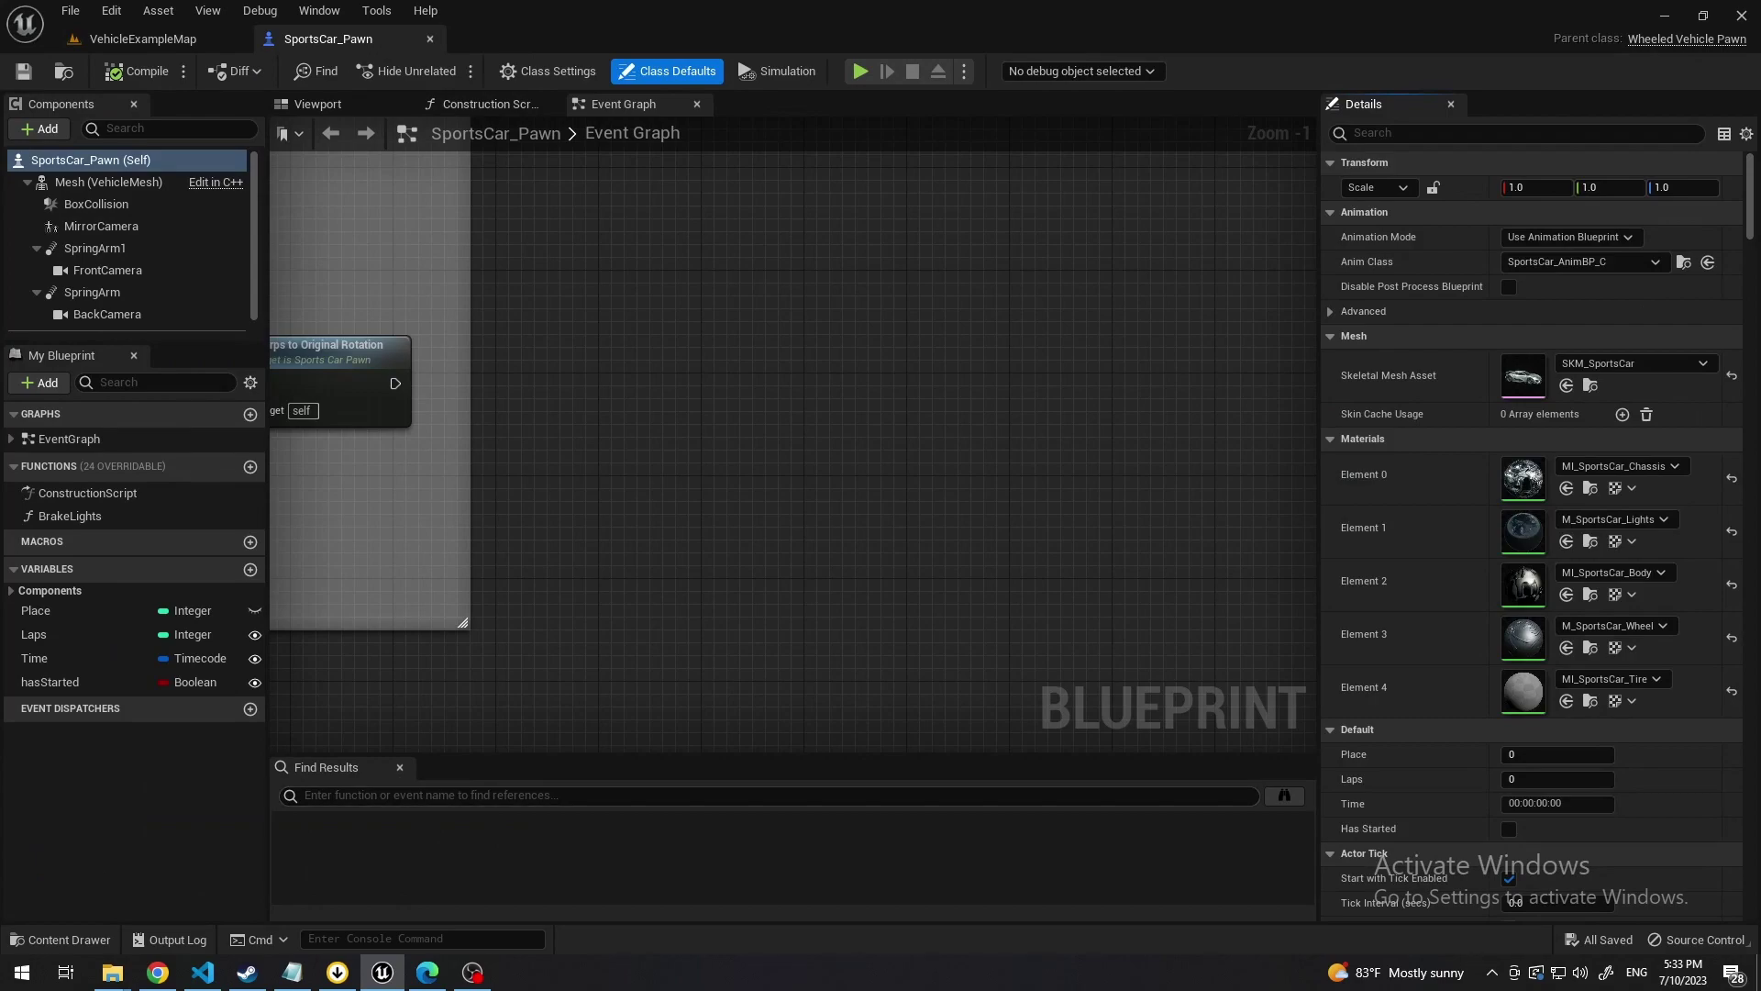
View the car pawn's components from the Left orthographic side, select MirrorCamera and expand its Child Actor Template properties.
{"action": "left_click", "coordinate": [317, 104]}
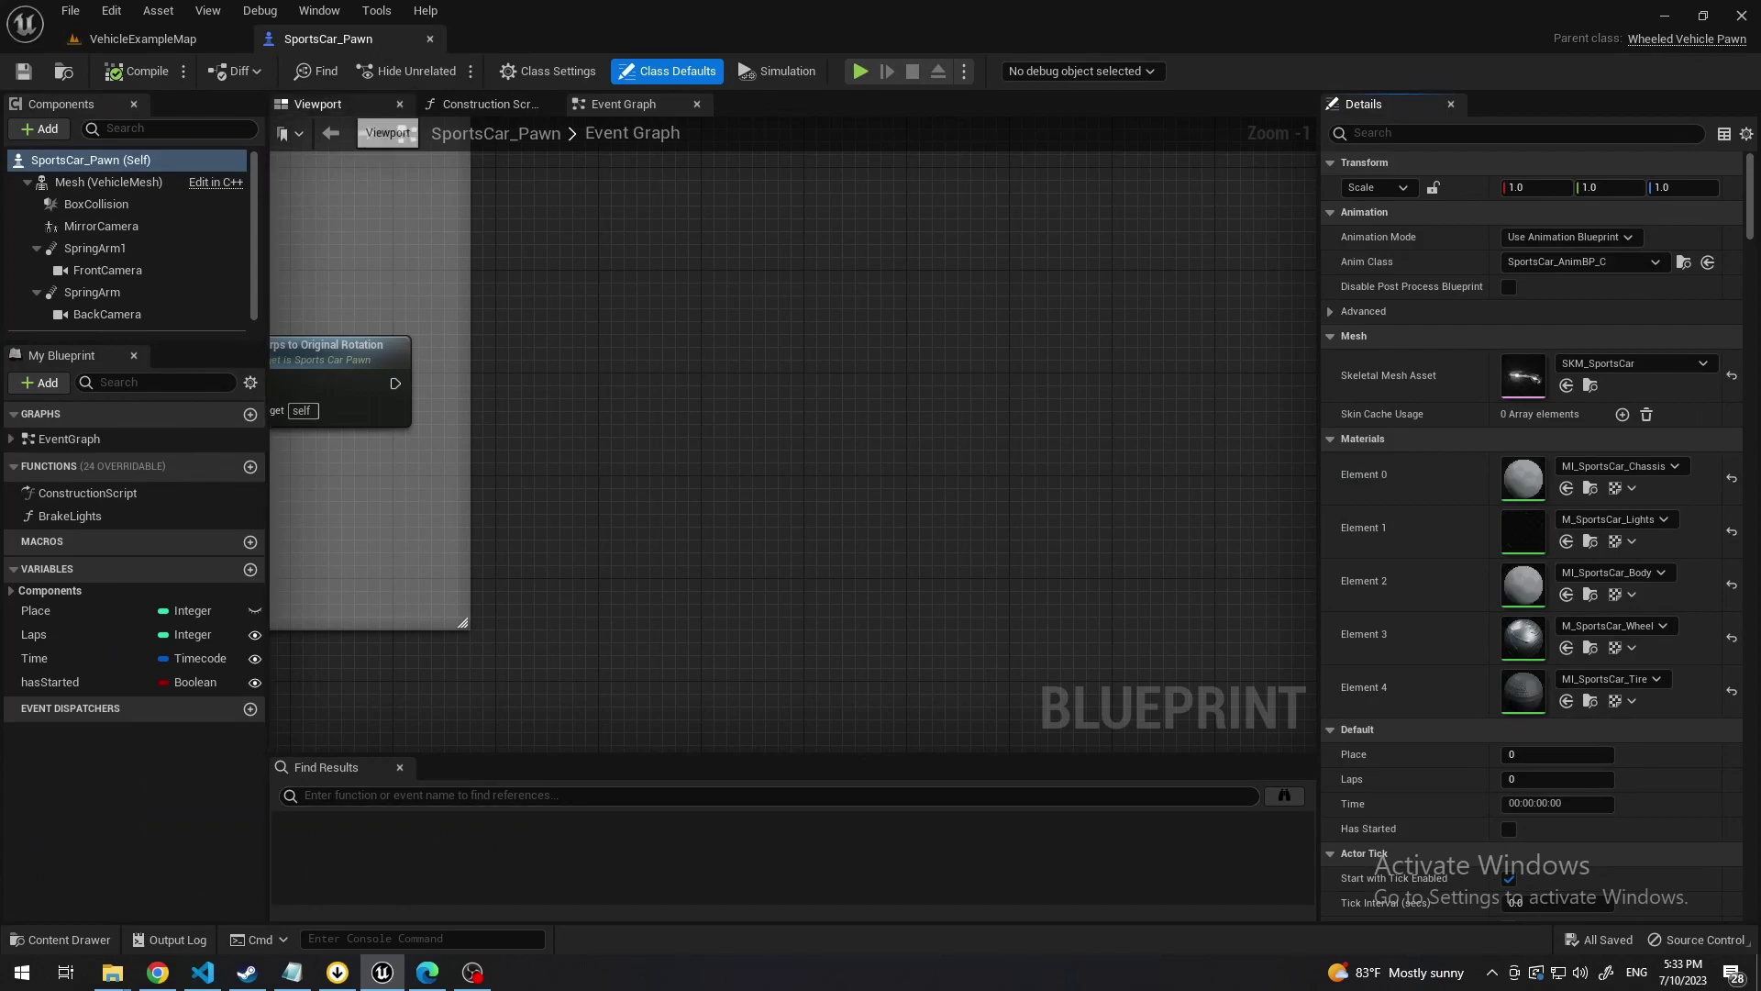
{"action": "left_click", "coordinate": [343, 130]}
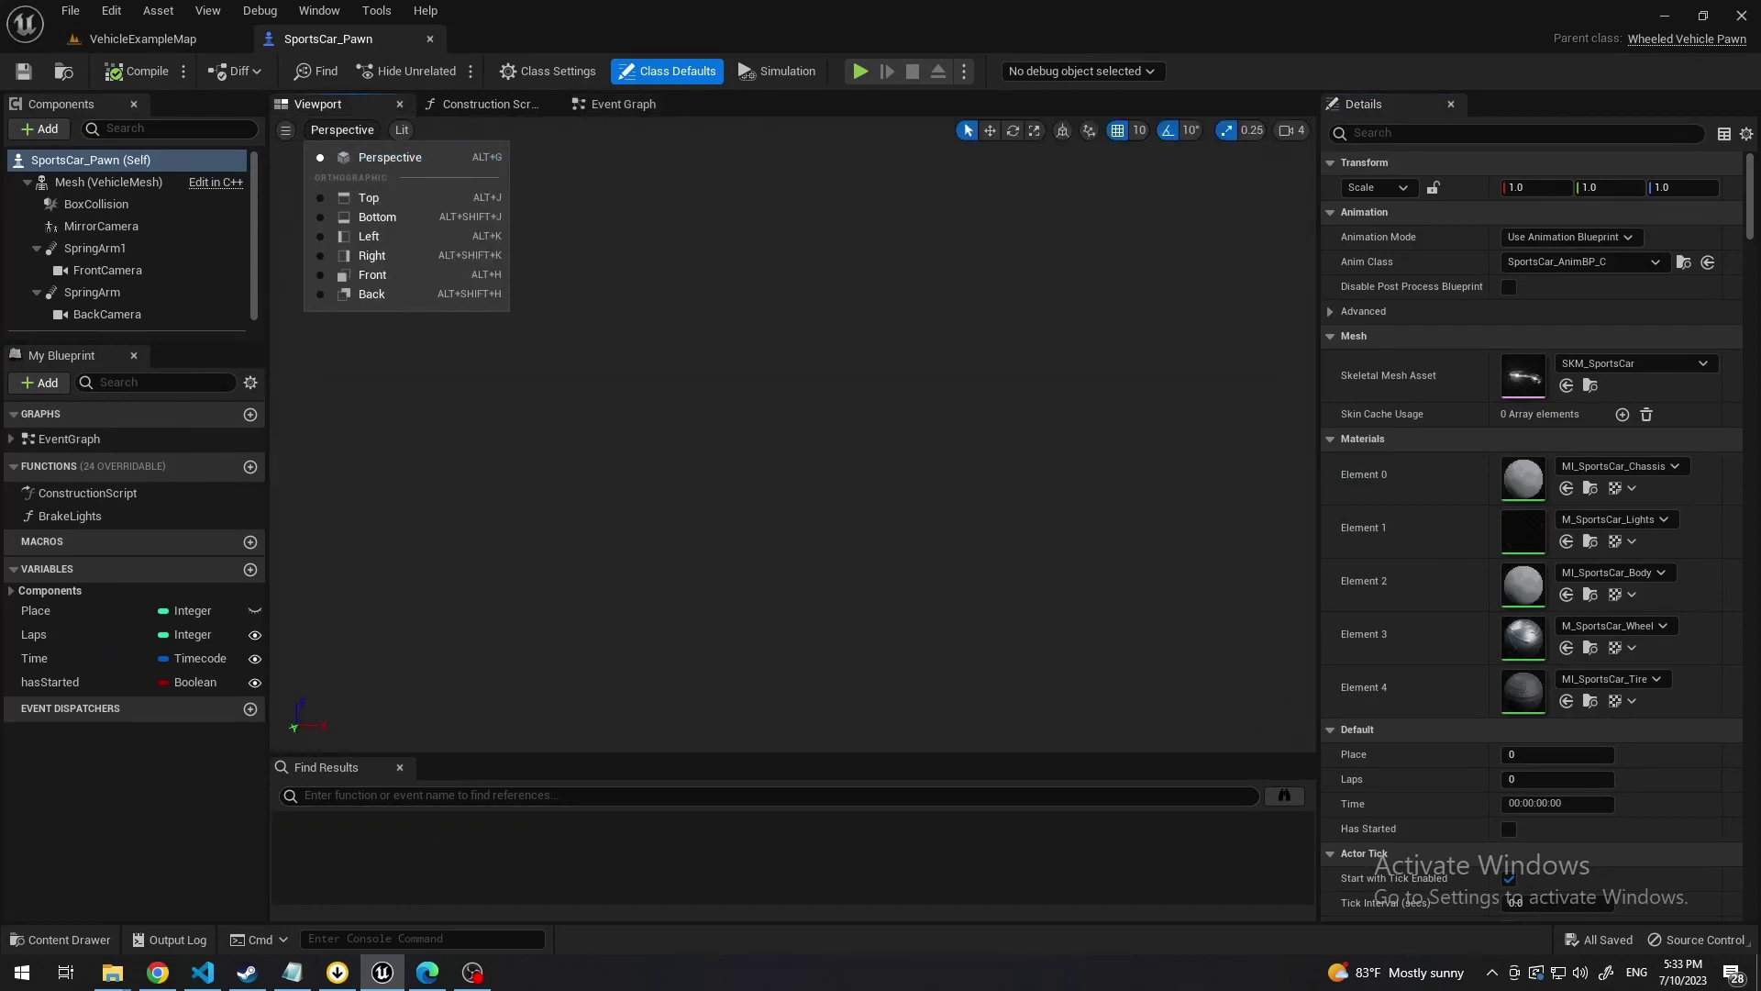
{"action": "left_click", "coordinate": [369, 237]}
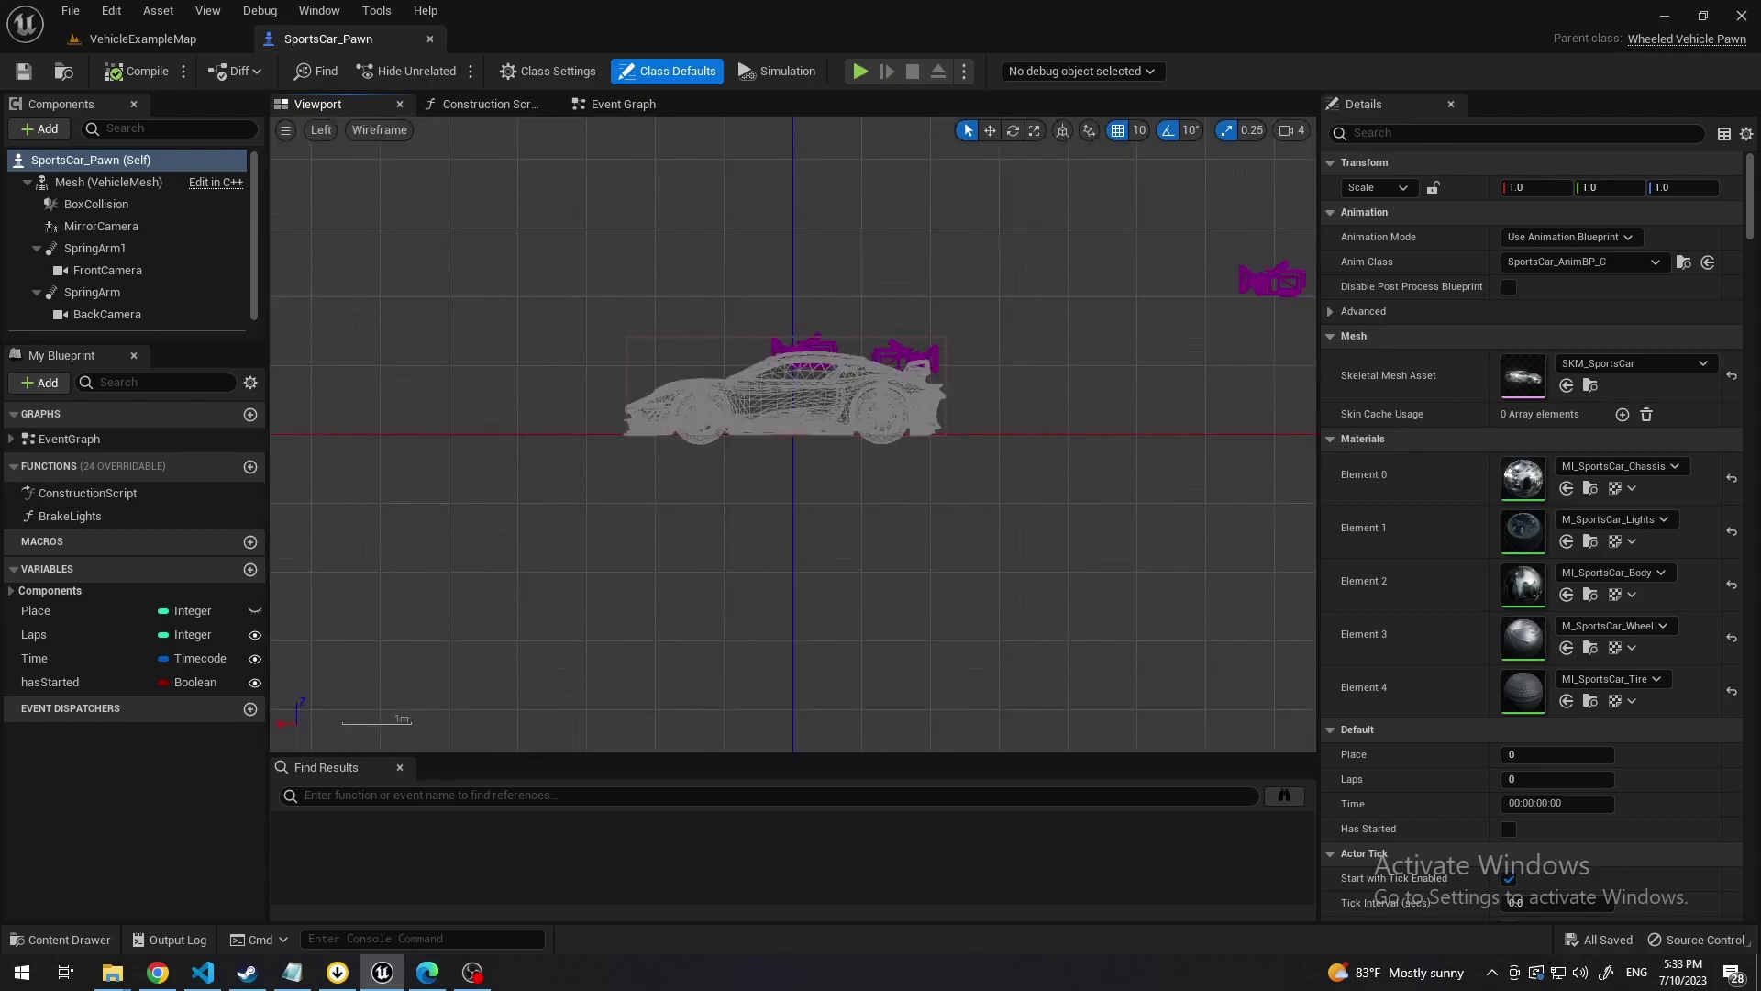
{"action": "scroll", "coordinate": [904, 341], "scroll_direction": "up", "scroll_amount": 4}
{"action": "left_click", "coordinate": [928, 376]}
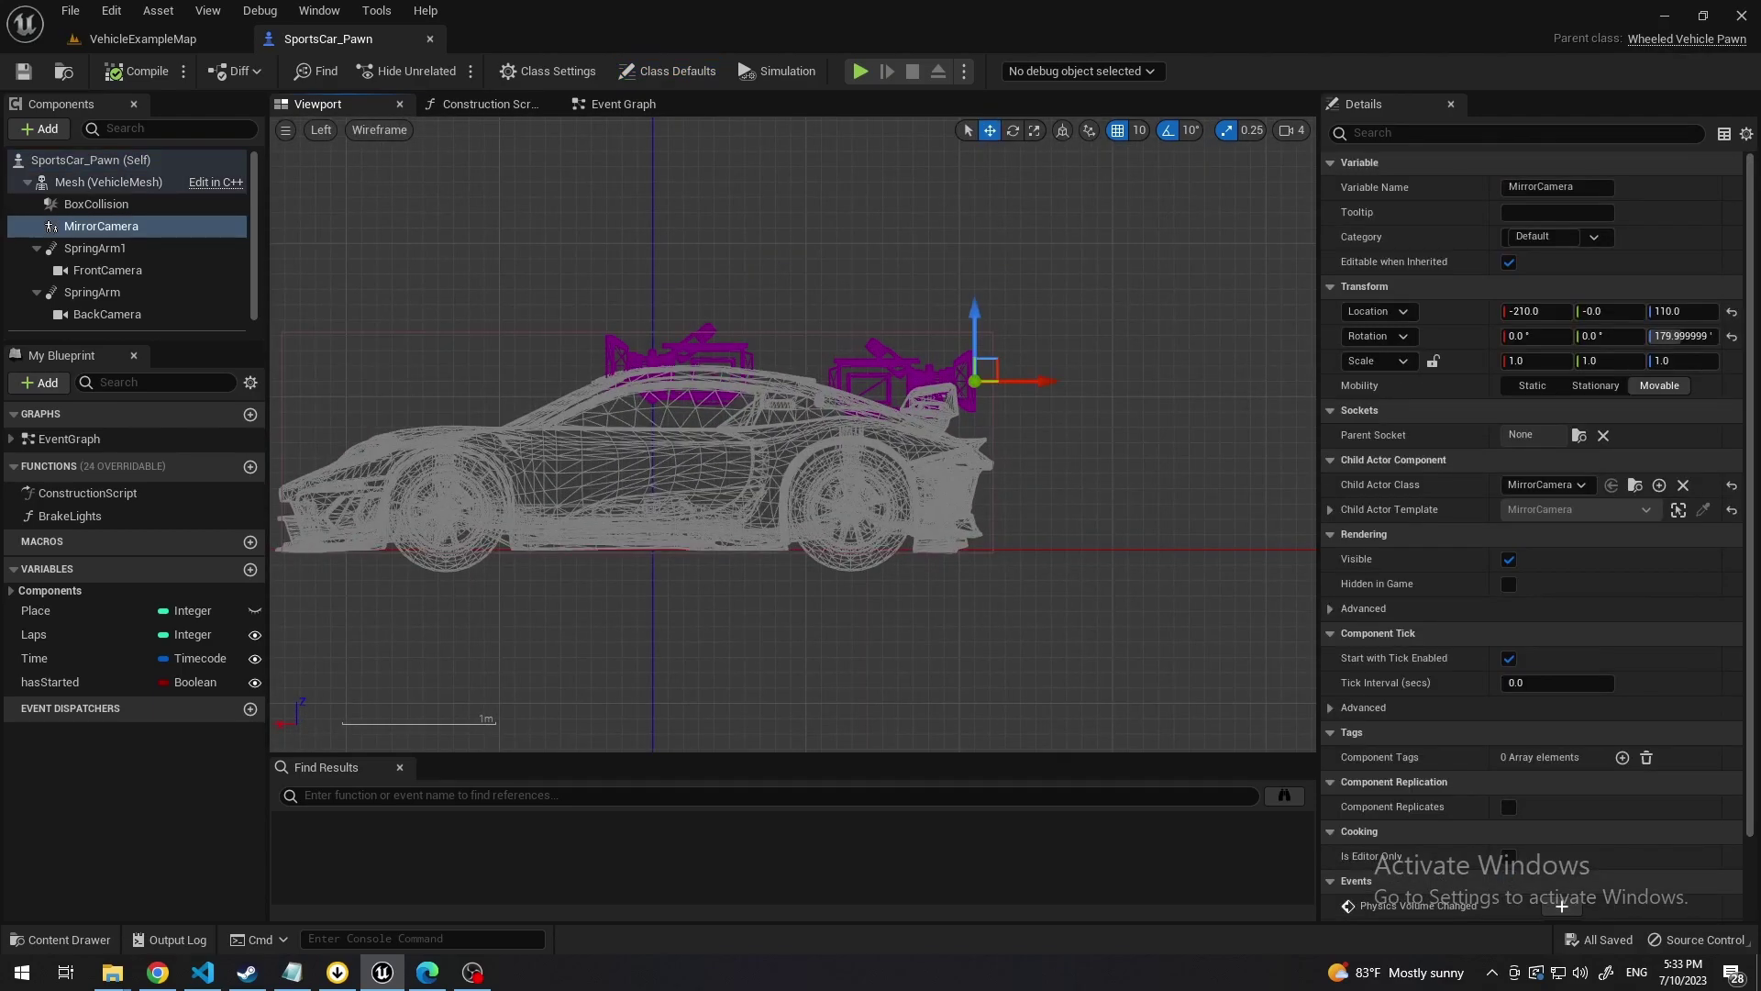
{"action": "left_click", "coordinate": [1330, 510]}
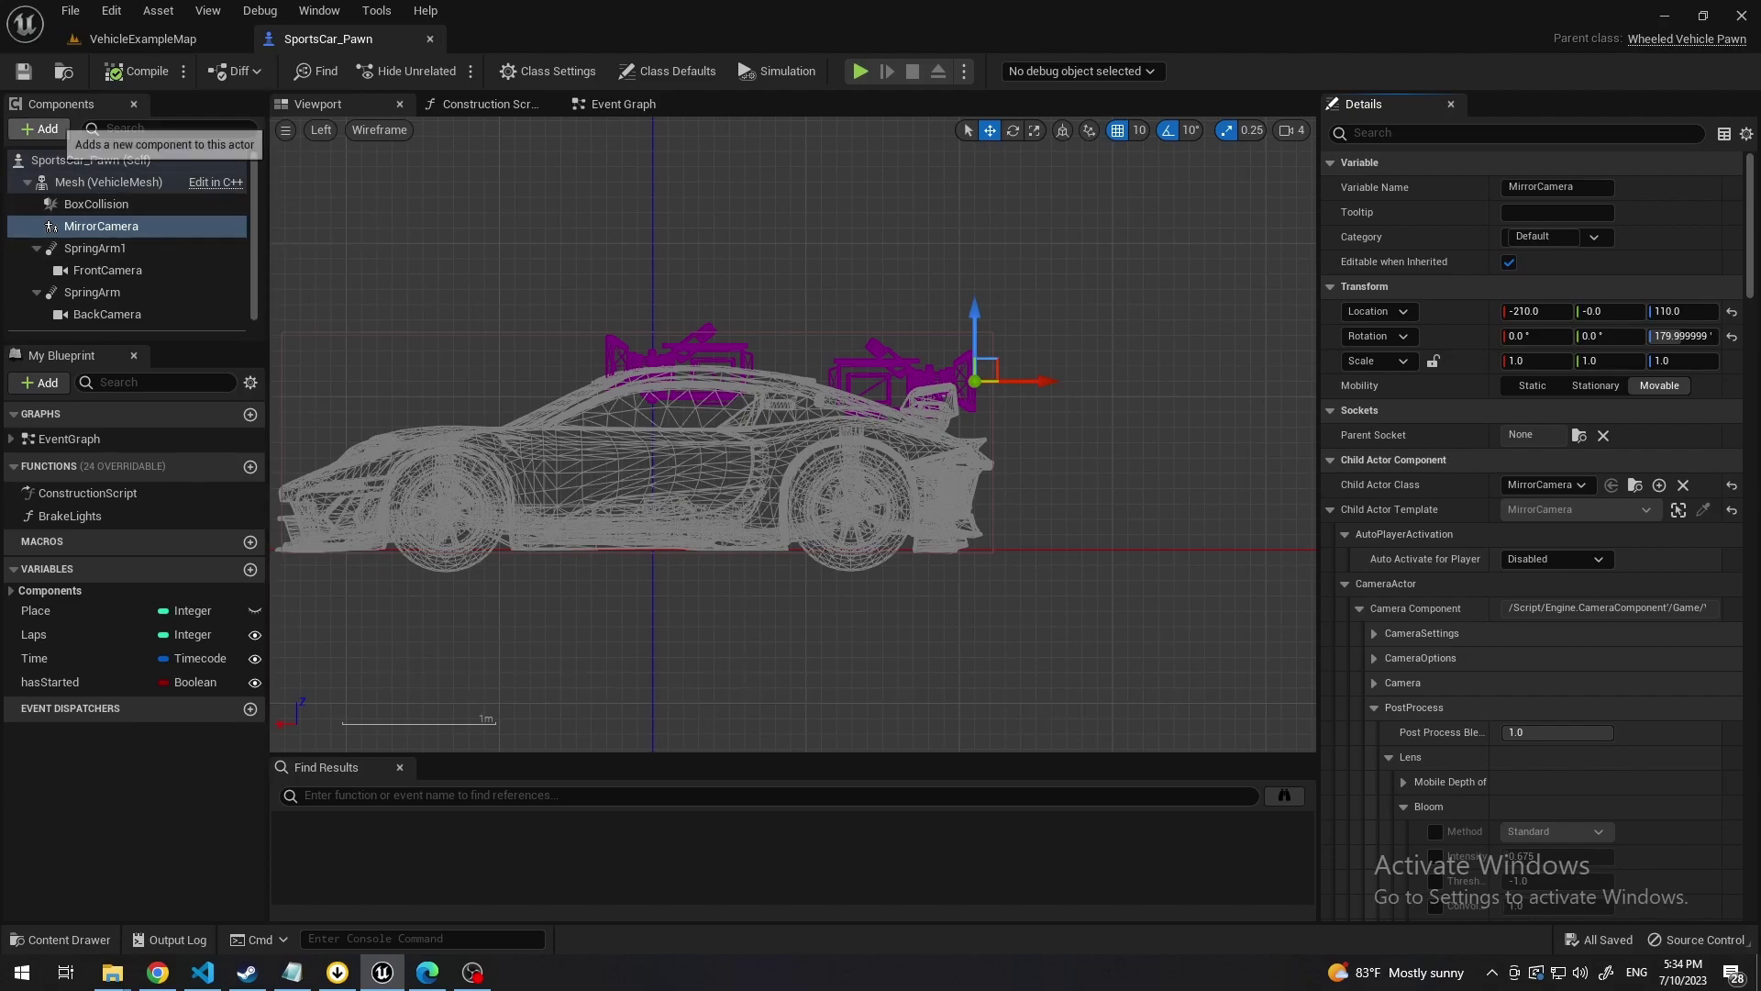
Add a Scene Capture Component 2D under MirrorCamera, keeping its default name.
{"action": "left_click", "coordinate": [41, 128]}
{"action": "type", "text": "sce"}
{"action": "key", "text": "Down"}
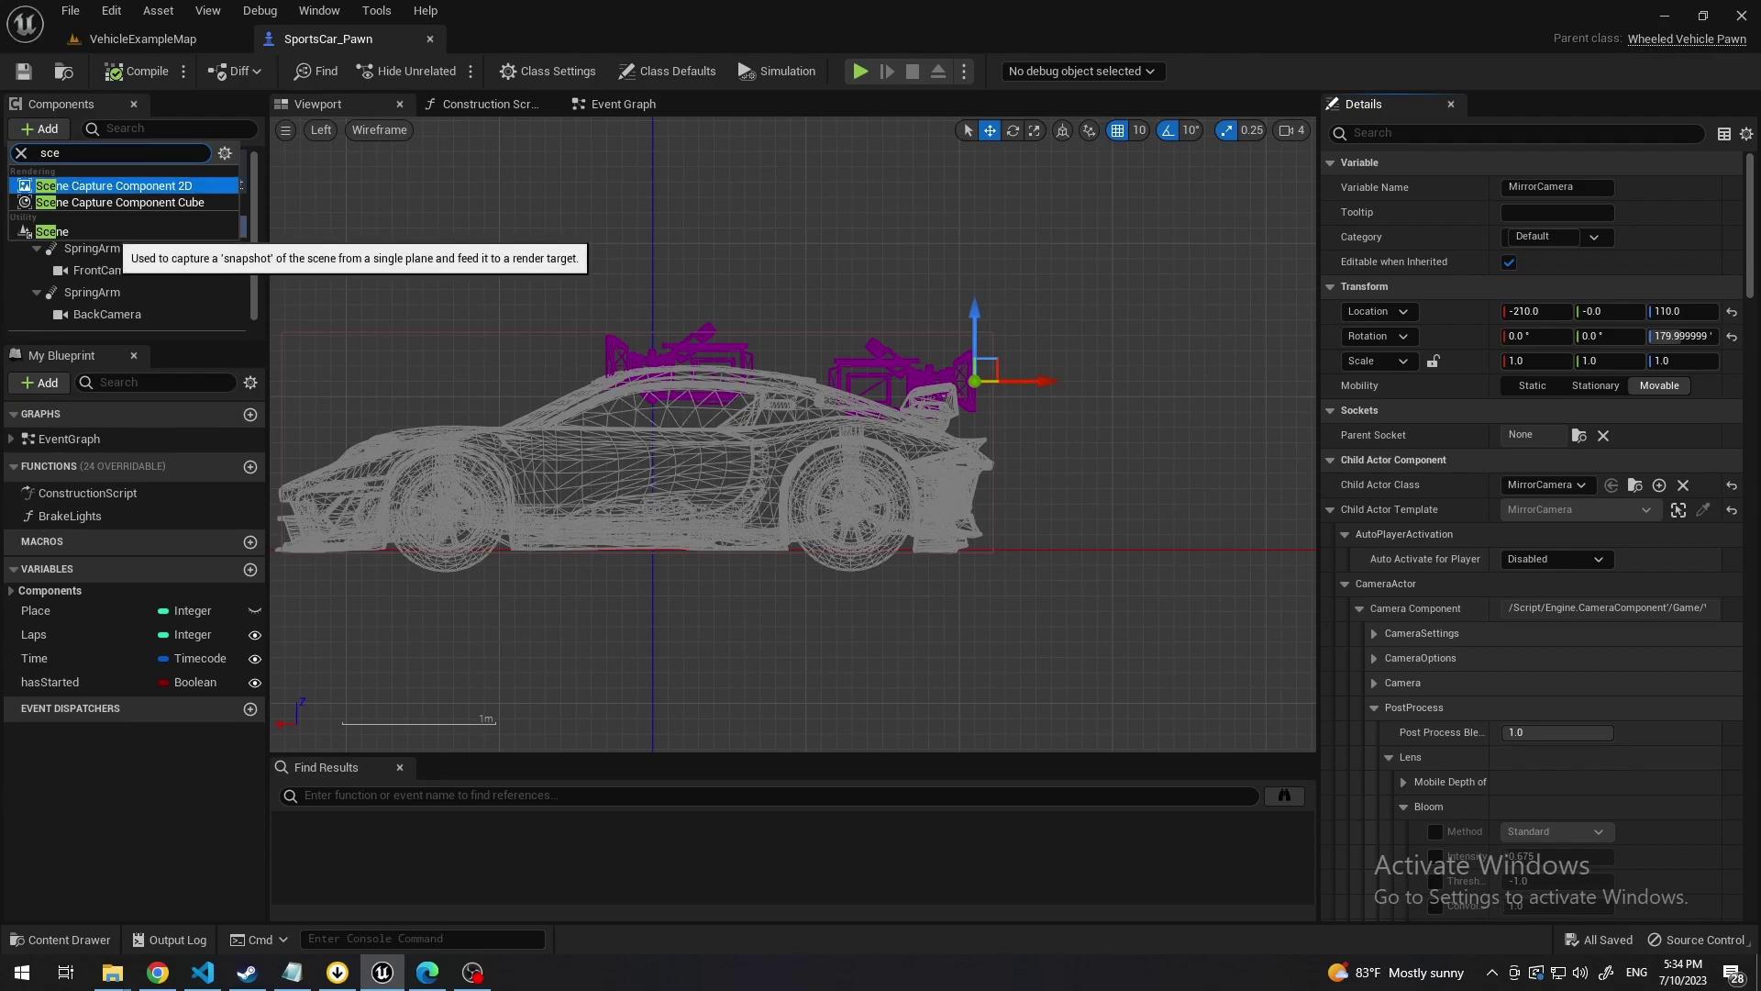
{"action": "key", "text": "Return"}
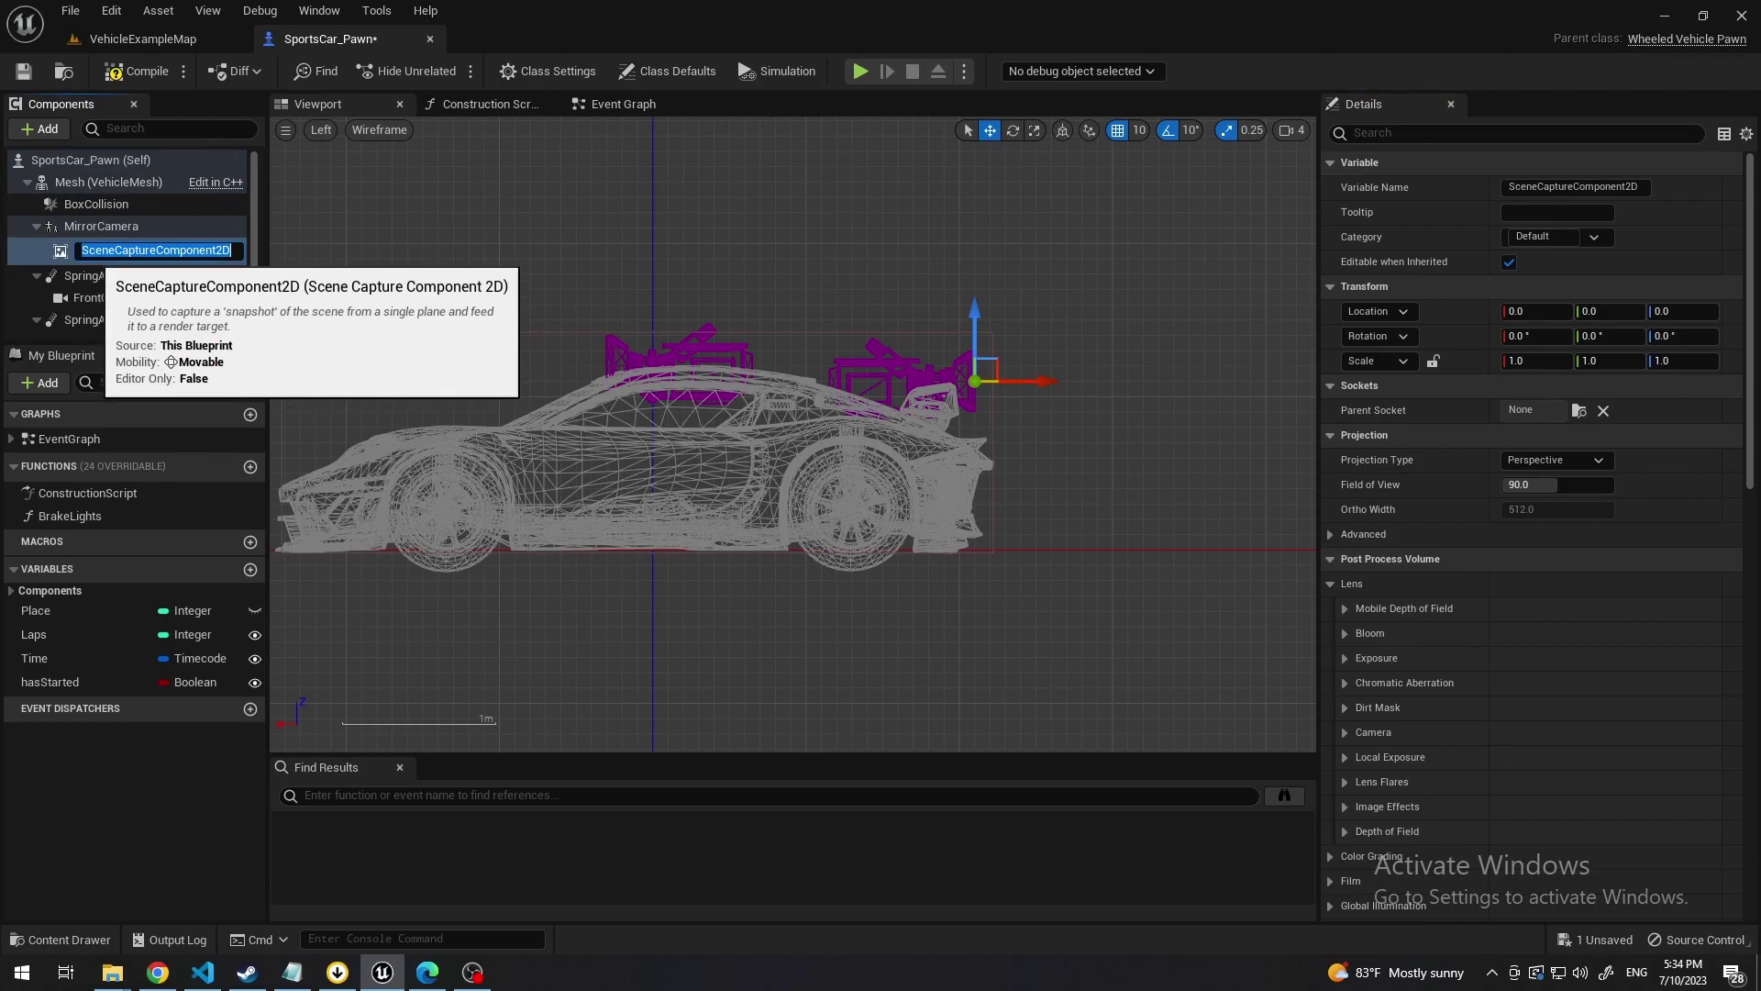
{"action": "key", "text": "Return"}
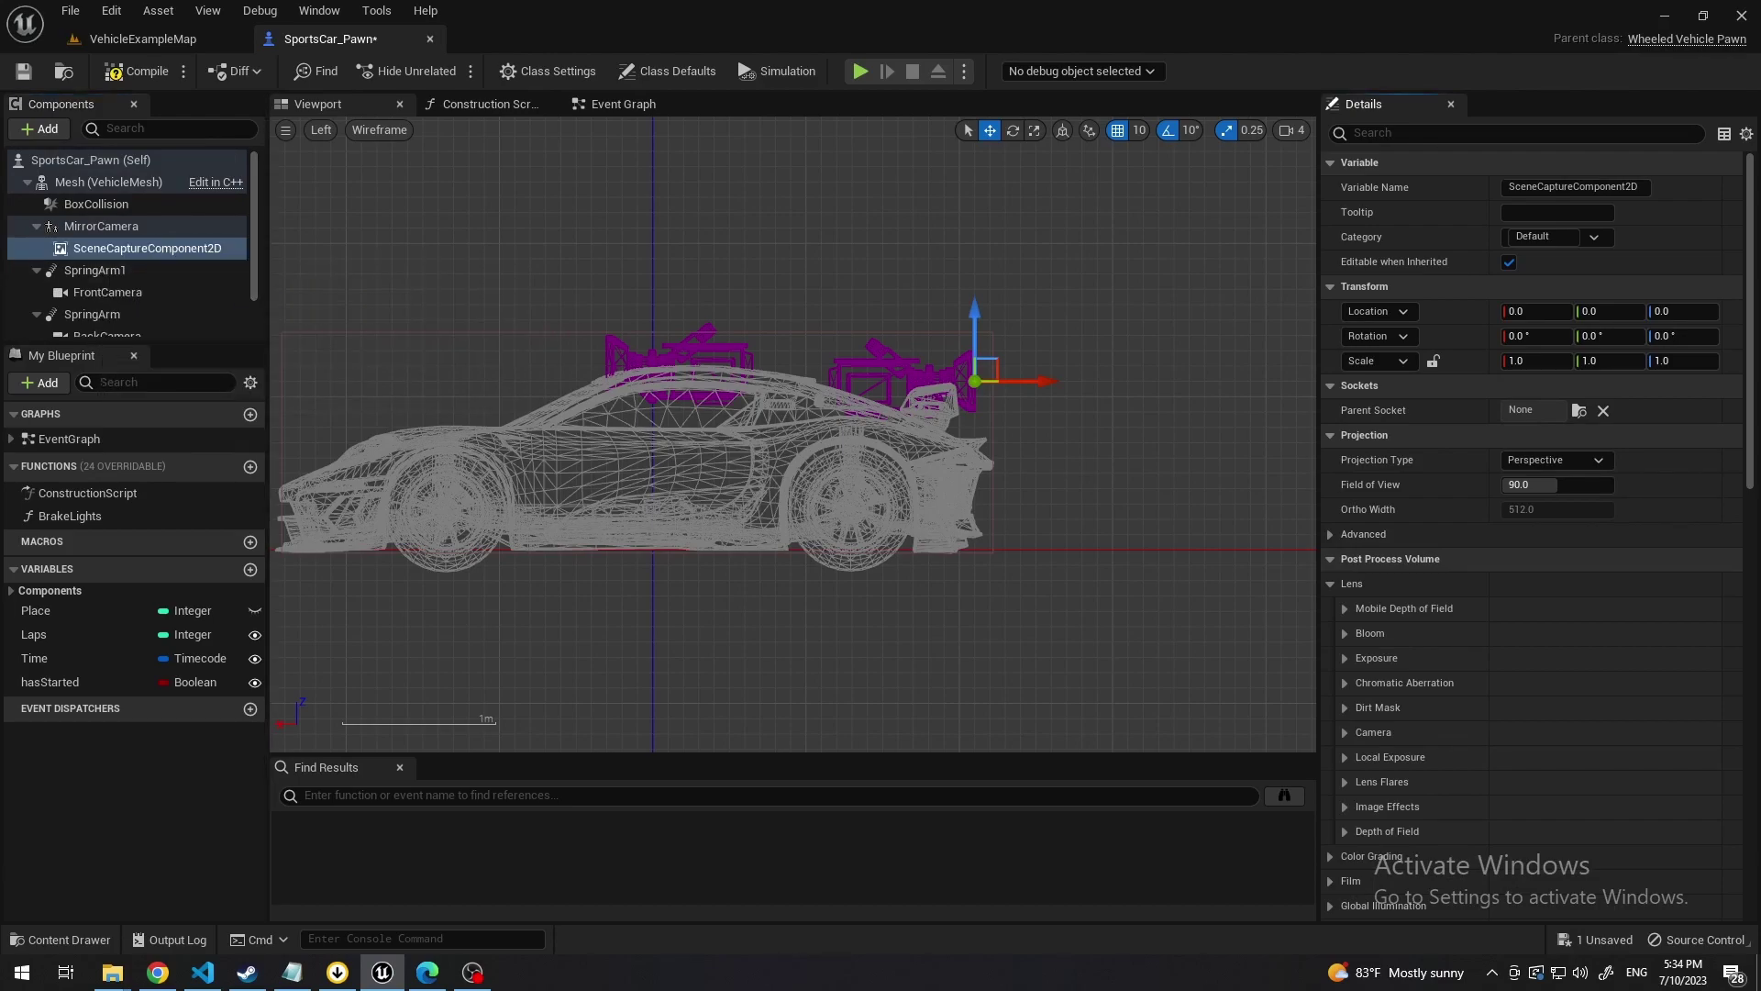
{"action": "scroll", "coordinate": [189, 272], "scroll_direction": "down", "scroll_amount": 2}
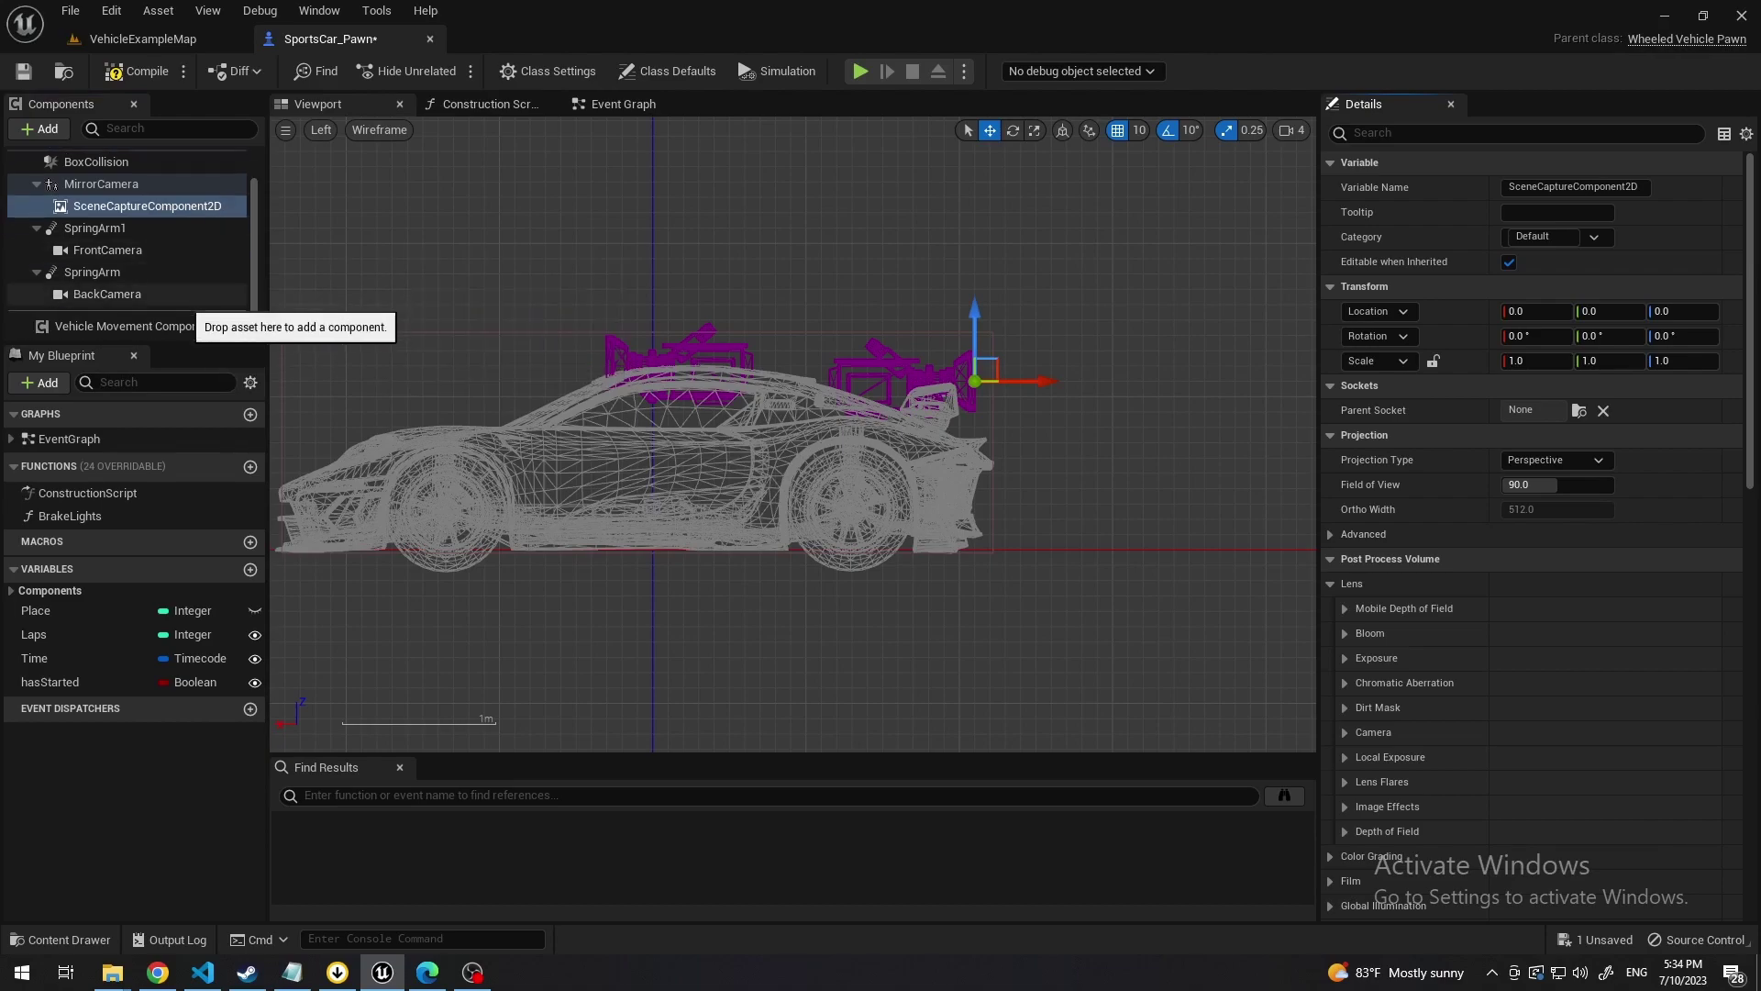
{"action": "scroll", "coordinate": [189, 272], "scroll_direction": "up", "scroll_amount": 1}
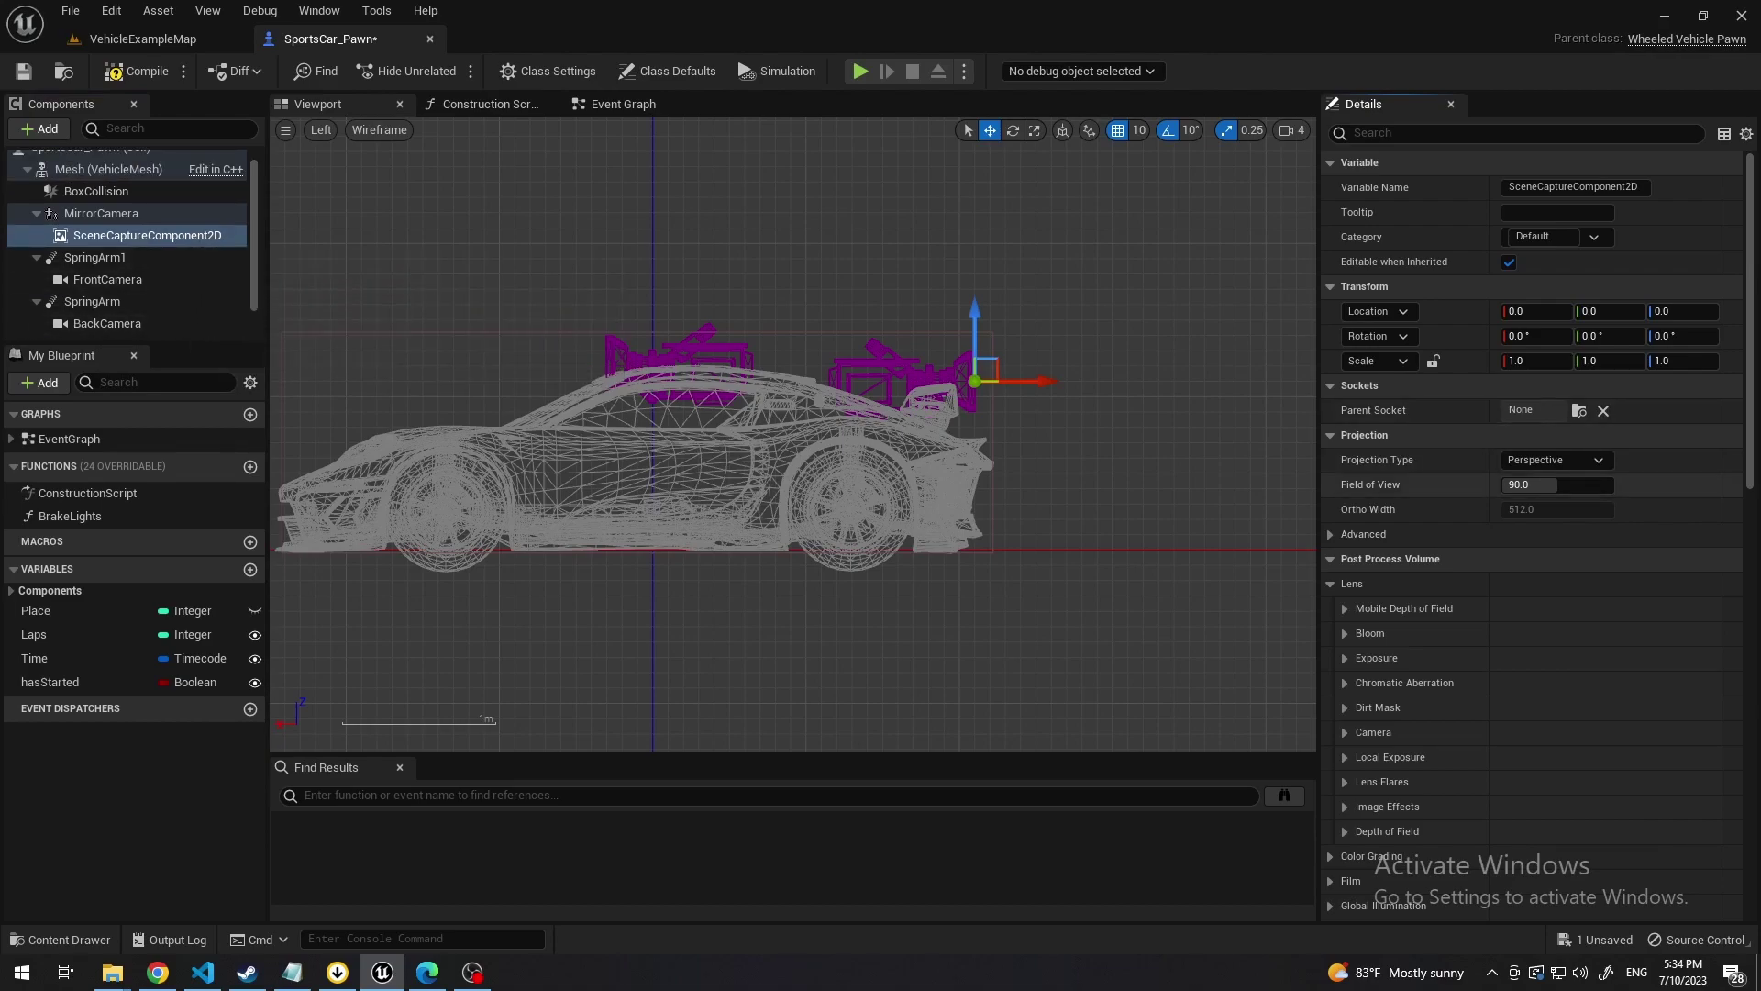
{"action": "scroll", "coordinate": [1531, 532], "scroll_direction": "down", "scroll_amount": 2}
{"action": "scroll", "coordinate": [1532, 532], "scroll_direction": "up", "scroll_amount": 2}
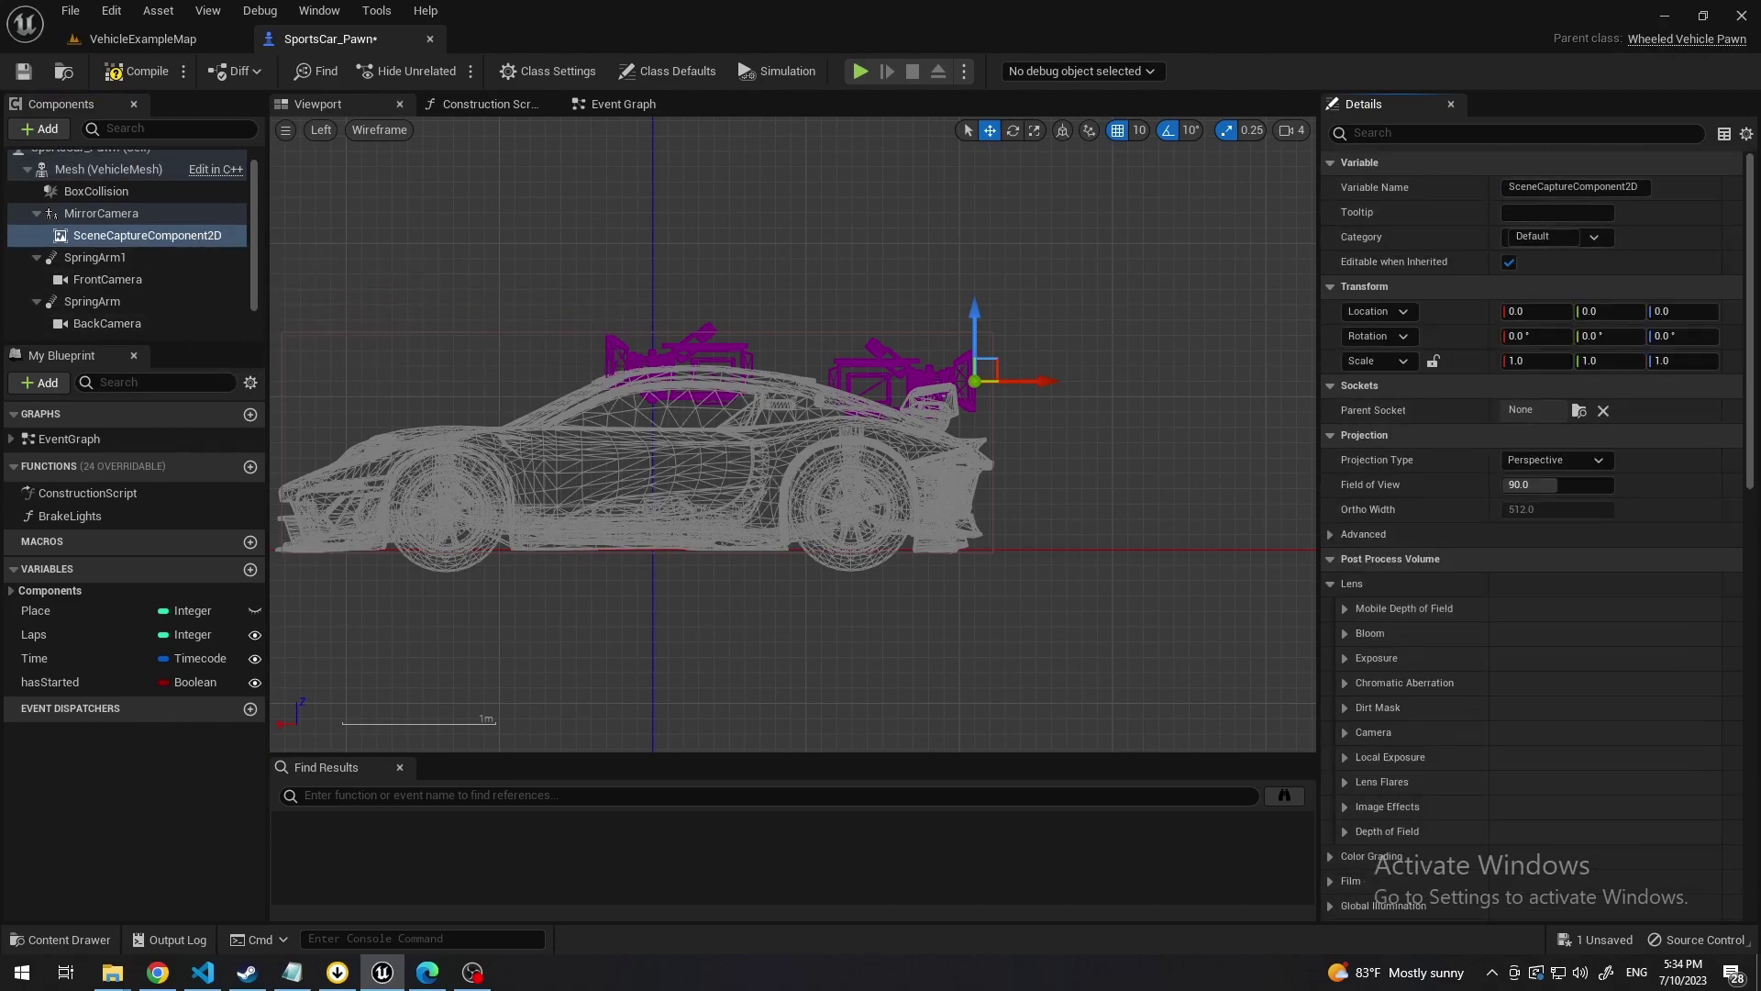
Assign the Test render target from the Content folder as the scene capture component's Texture Target.
{"action": "type", "text": "text"}
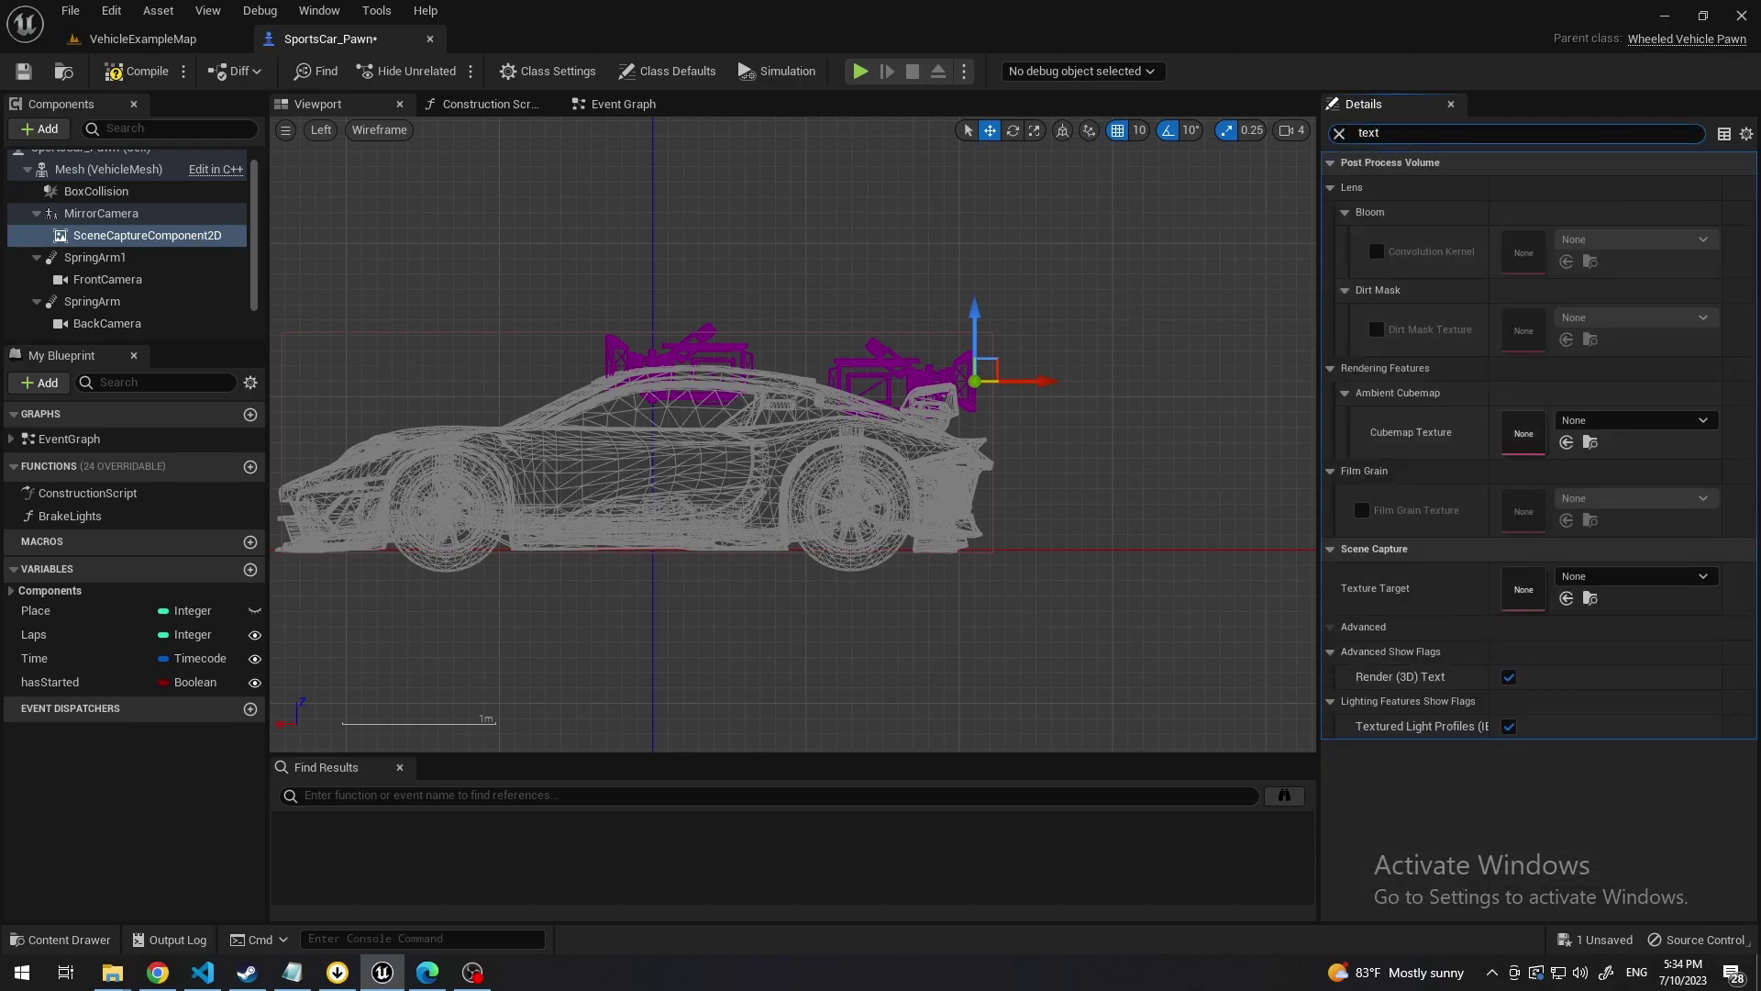
{"action": "type", "text": "ure"}
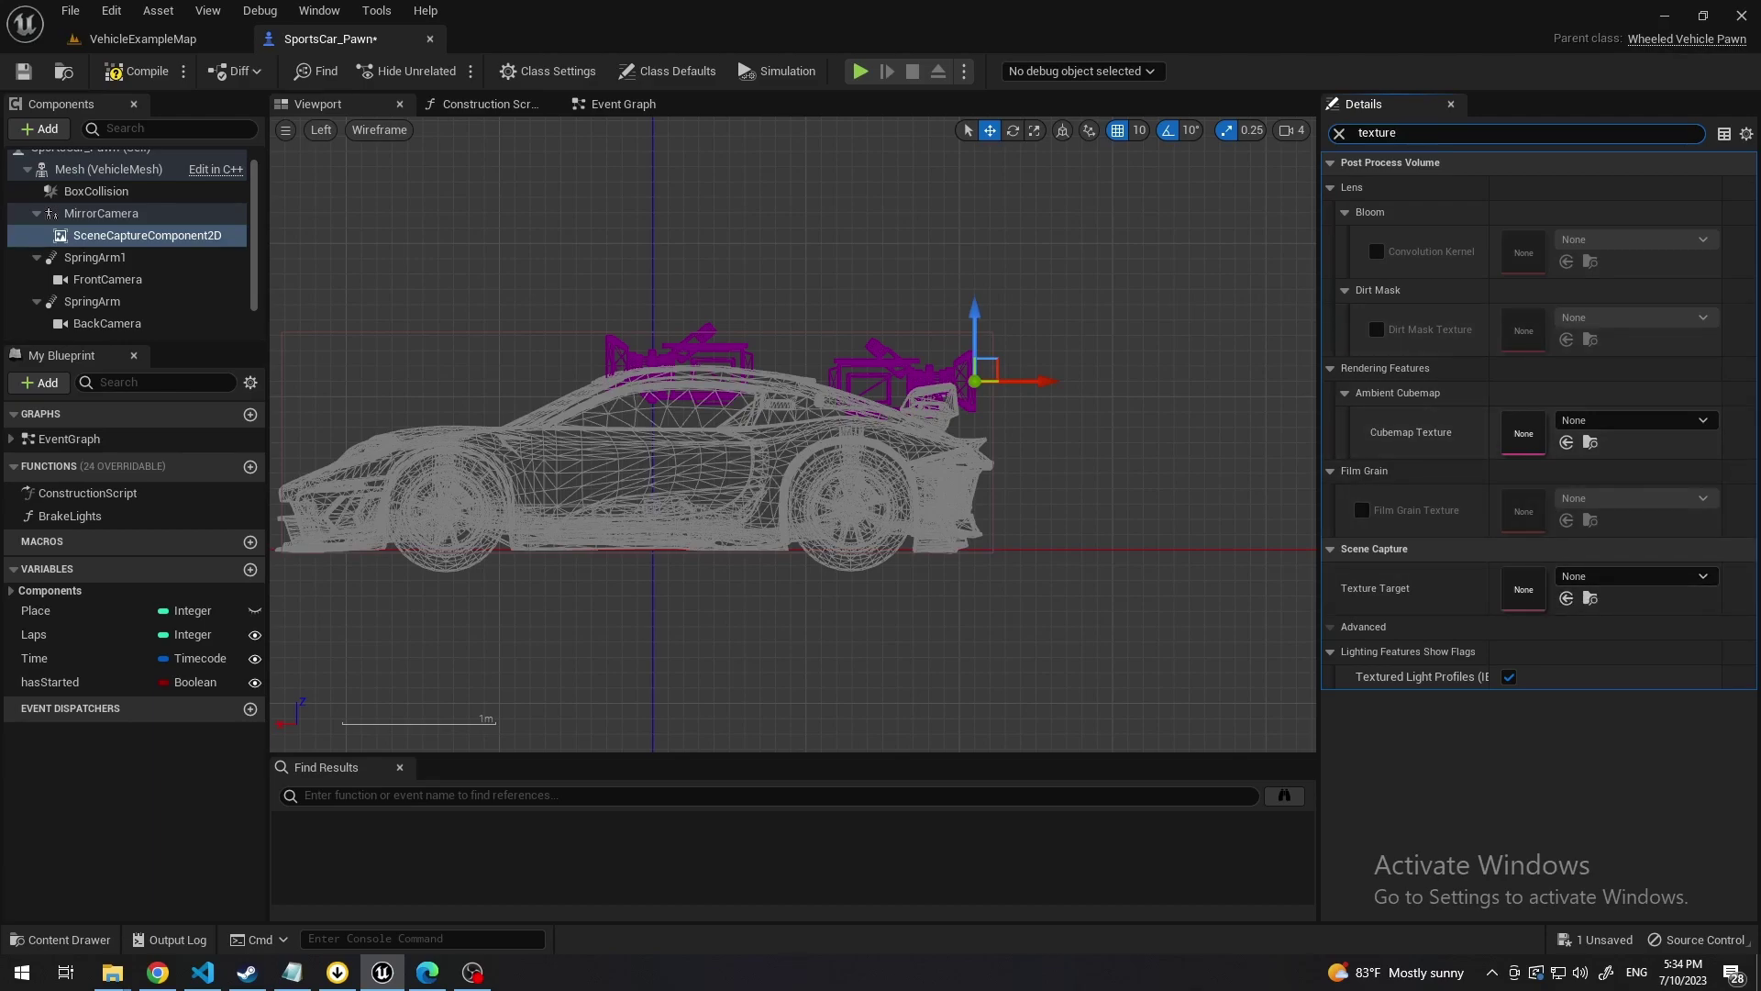
{"action": "left_click", "coordinate": [60, 939]}
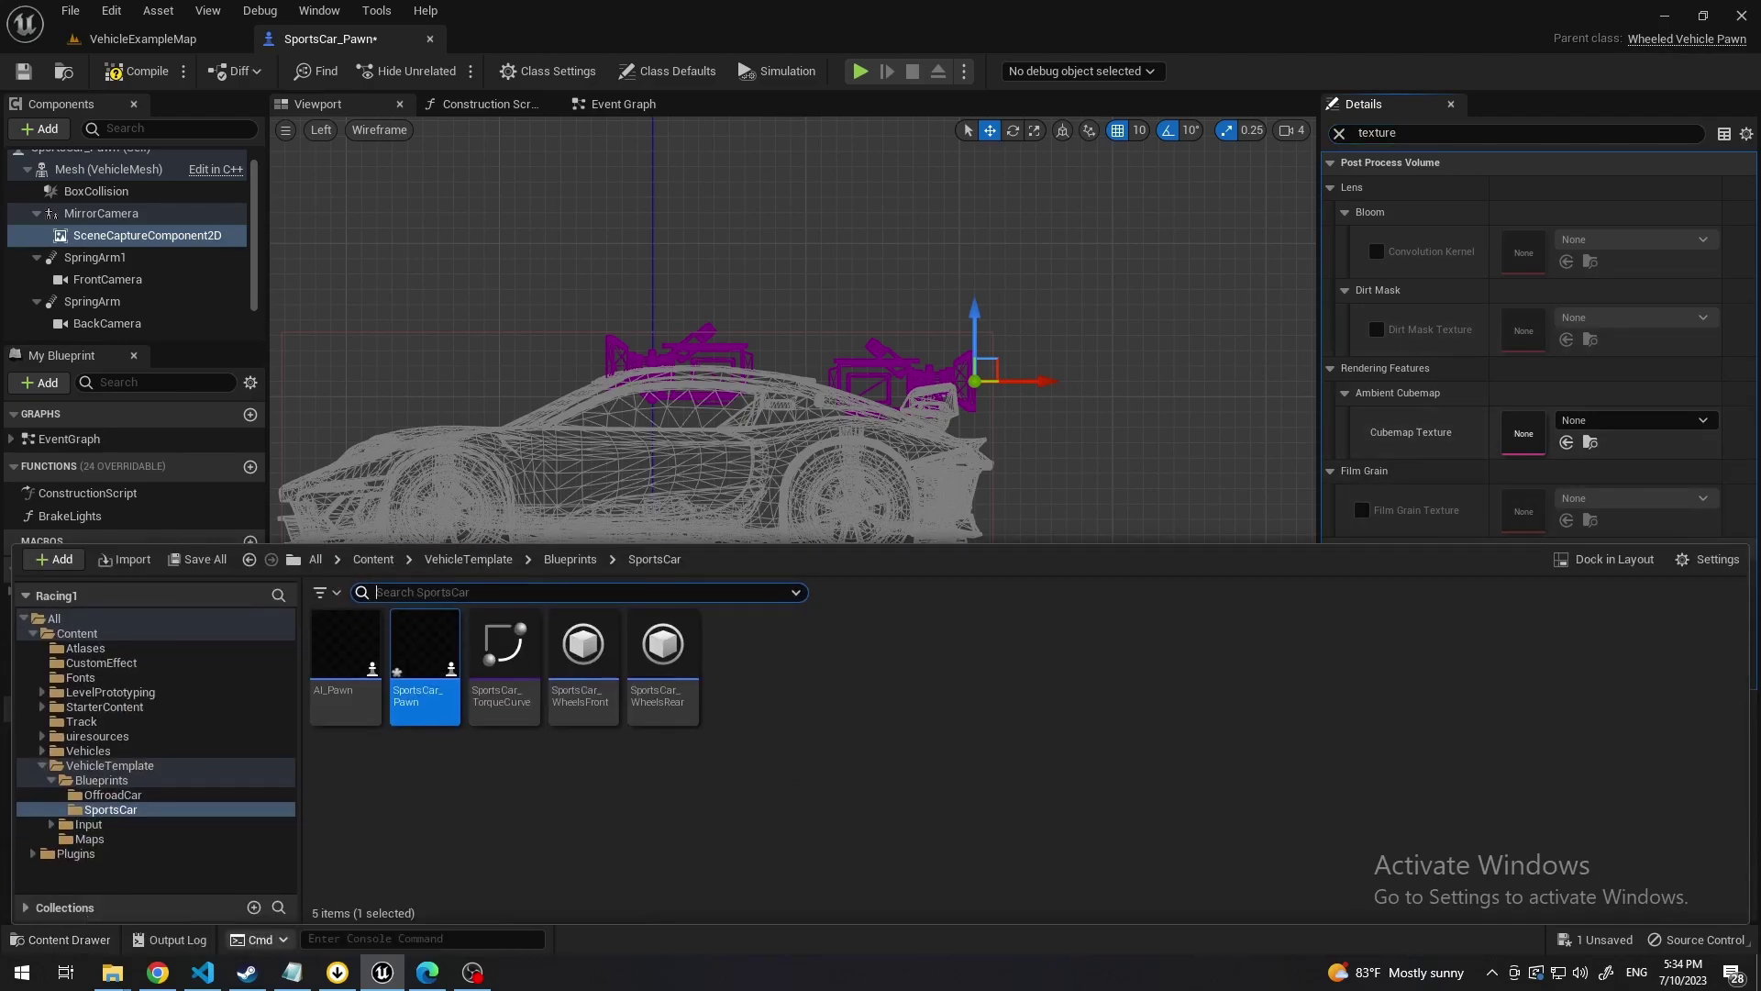
{"action": "left_click", "coordinate": [79, 939]}
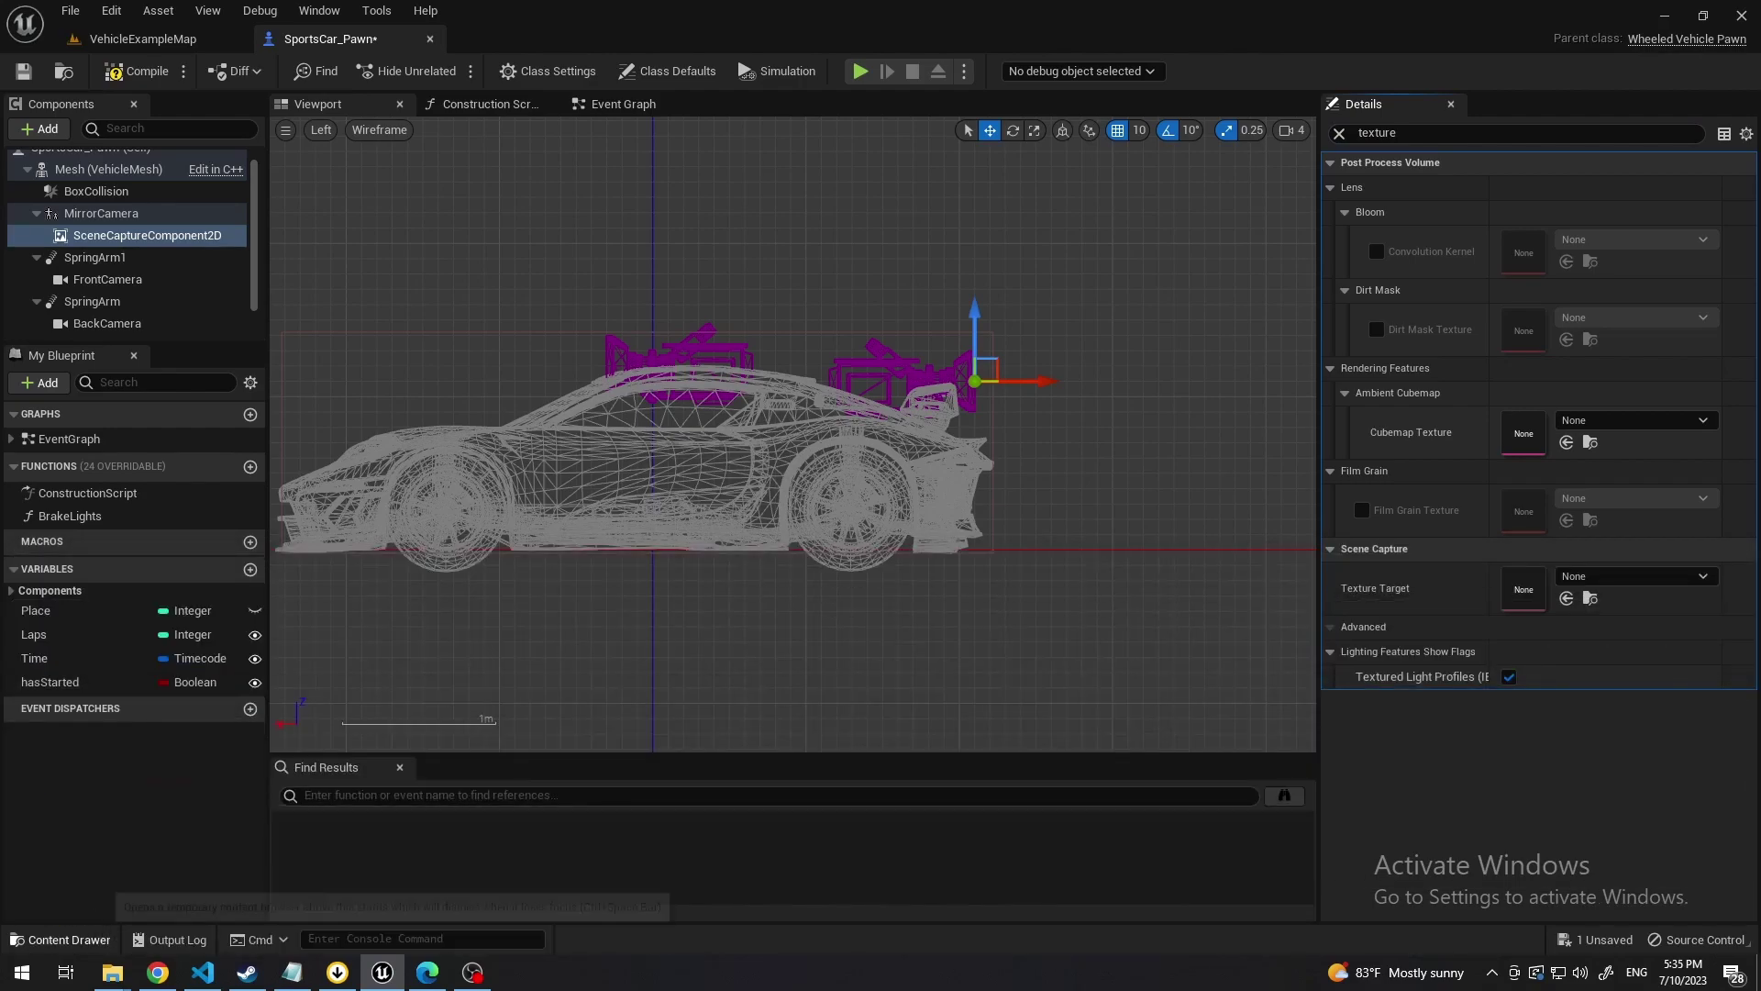
{"action": "key", "text": "ctrl+space"}
{"action": "left_click", "coordinate": [77, 633]}
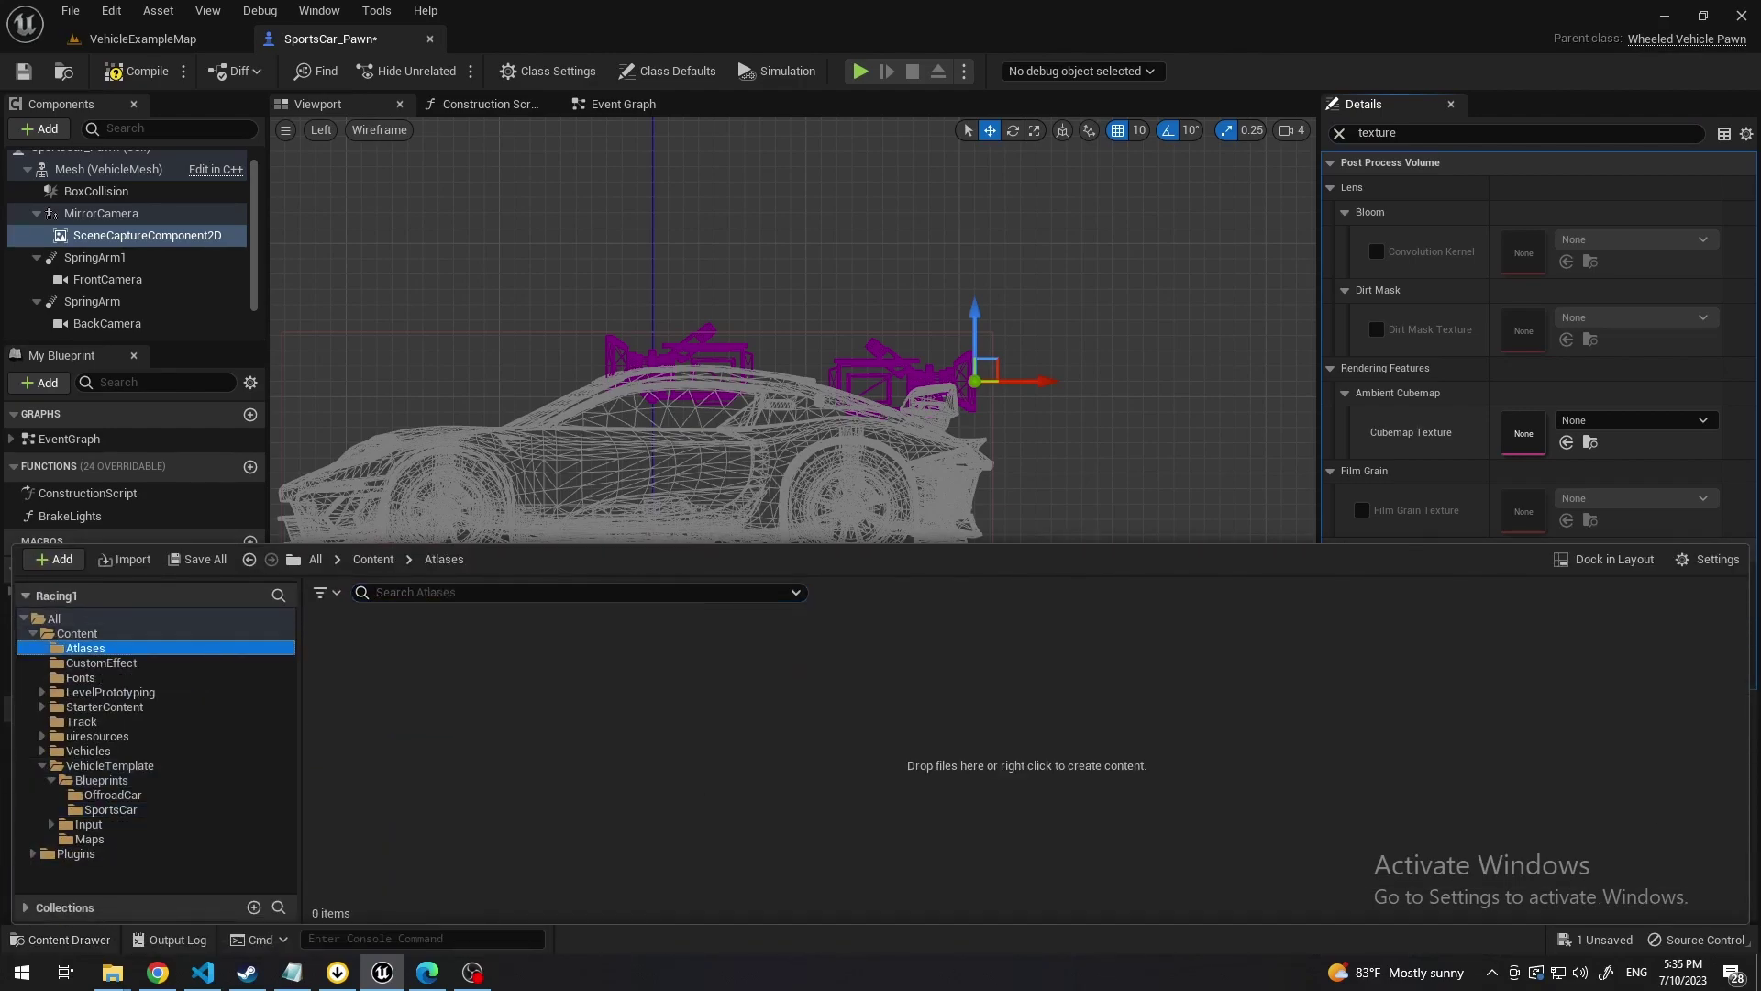
{"action": "left_click", "coordinate": [664, 787]}
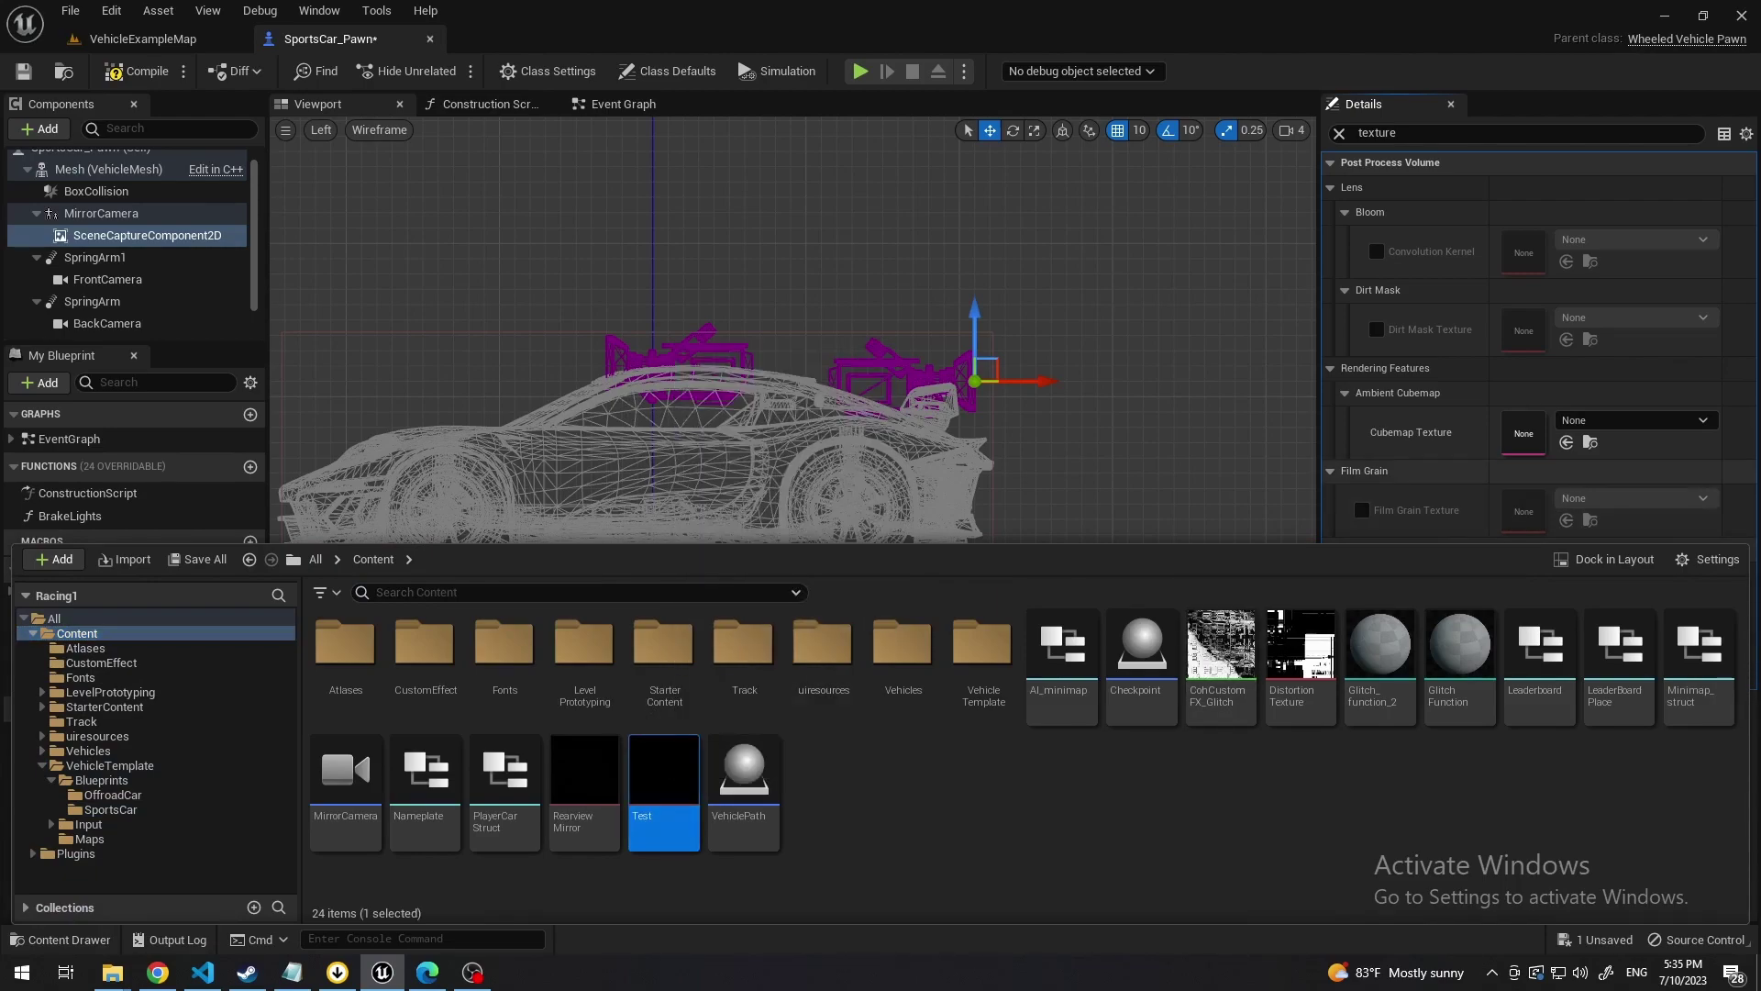
{"action": "key", "text": "ctrl+space"}
{"action": "left_click", "coordinate": [1567, 598]}
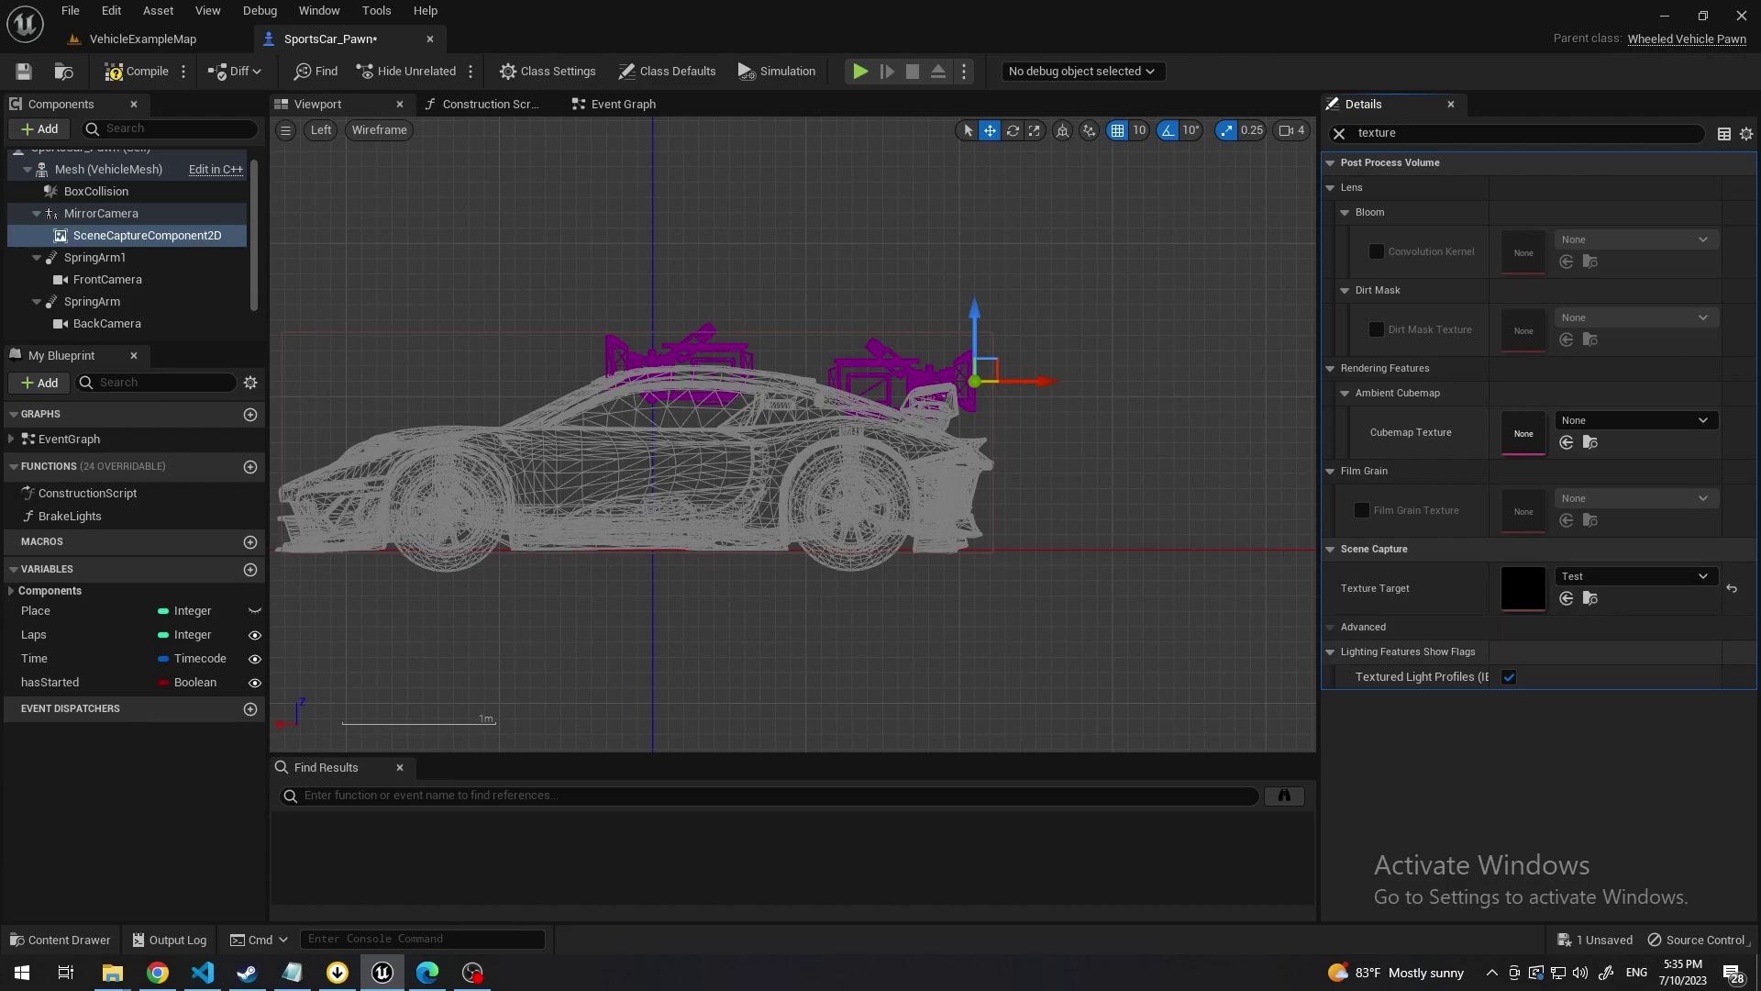
Set the scene capture component's Capture Source to Final Color (LDR) in RGB, and compile and save the blueprint.
{"action": "left_click", "coordinate": [1400, 133]}
{"action": "key", "text": "ctrl+a"}
{"action": "type", "text": "ca"}
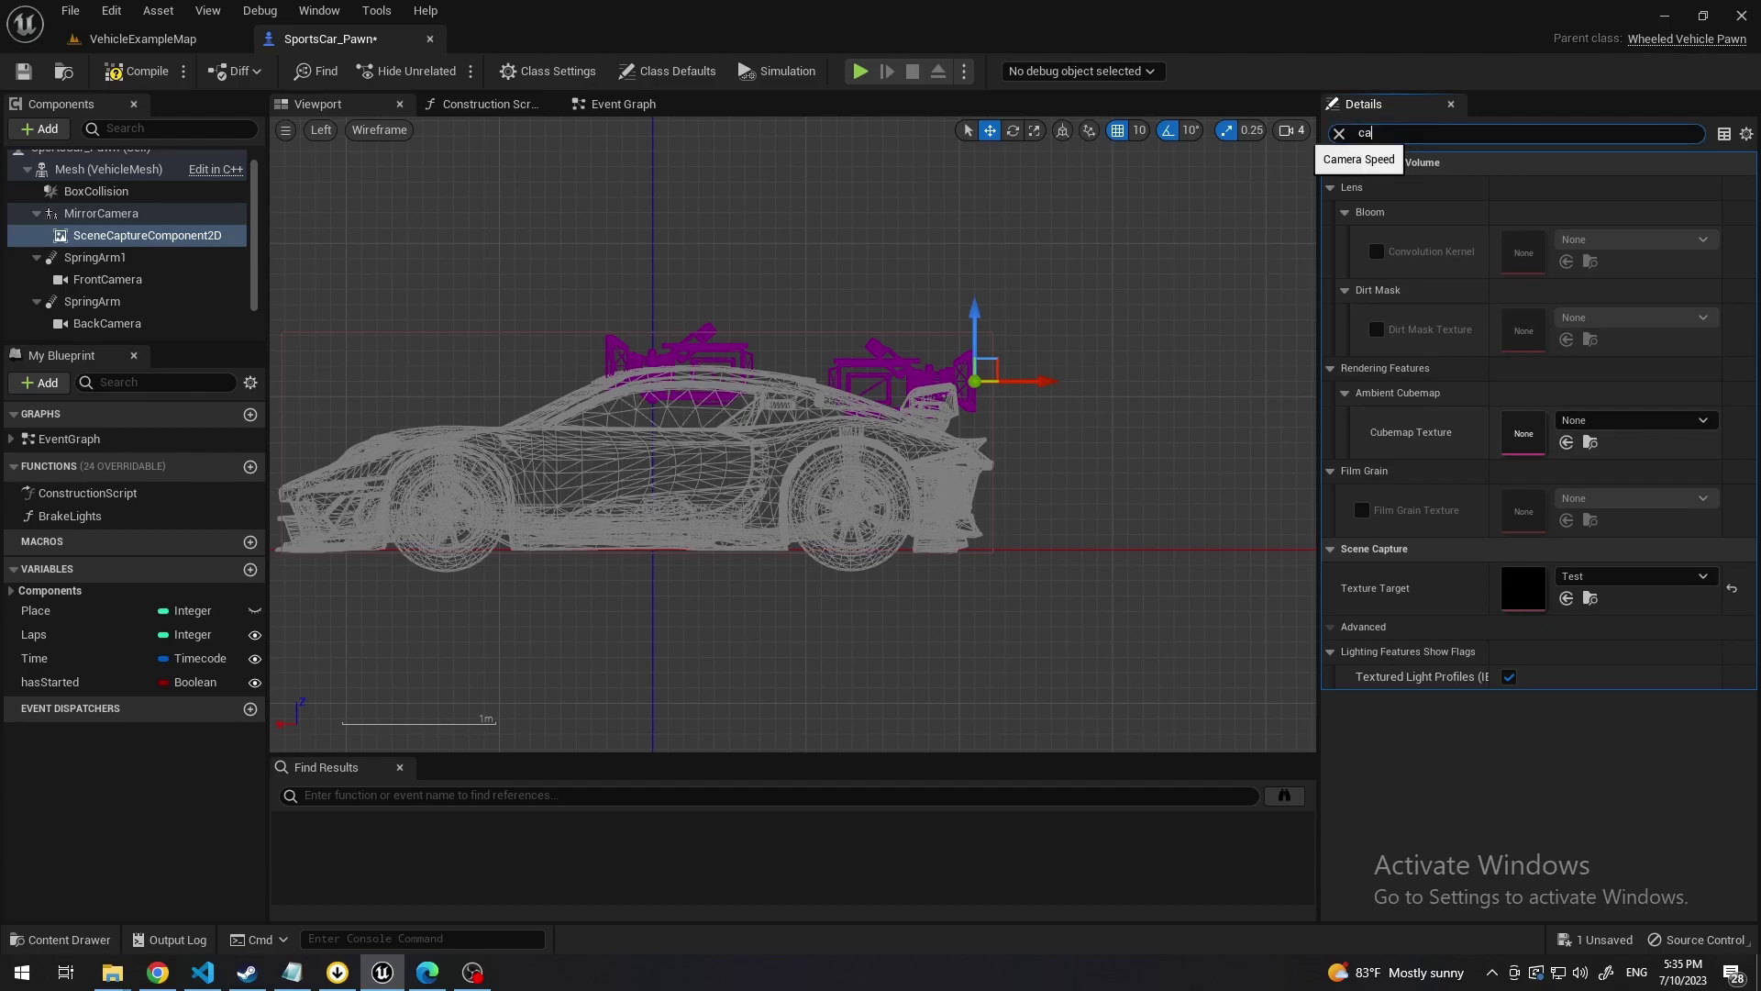
{"action": "type", "text": "pture source"}
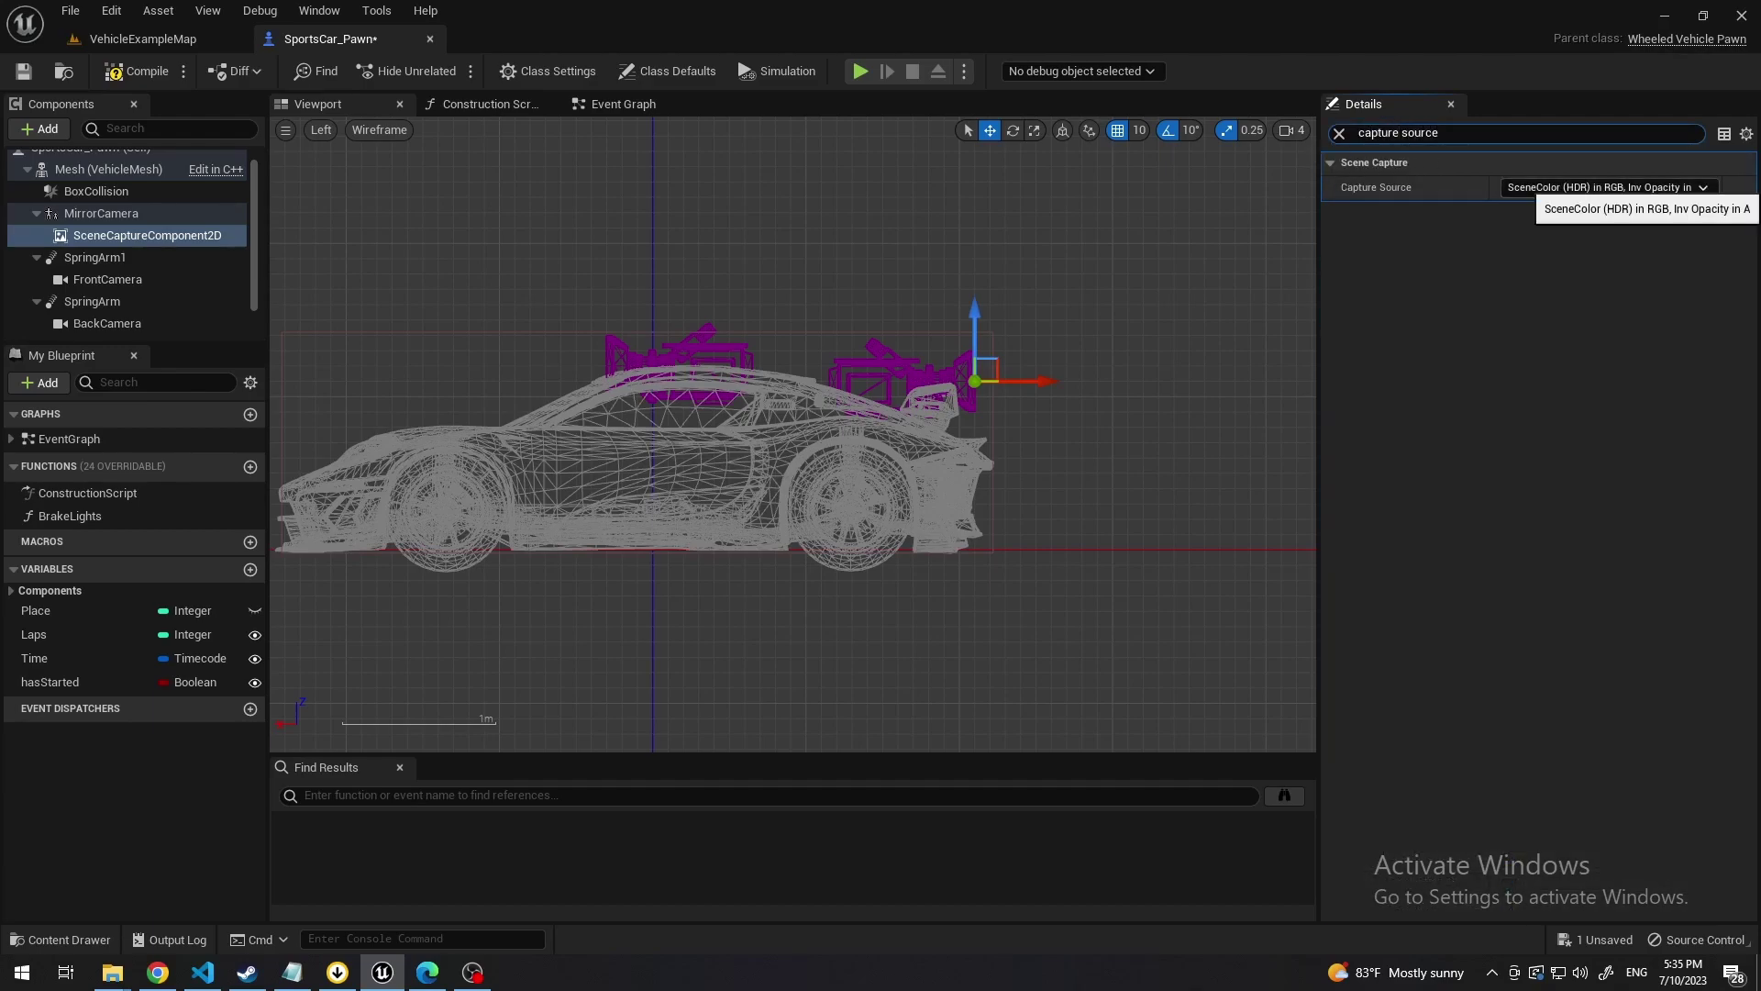
{"action": "left_click", "coordinate": [1605, 187]}
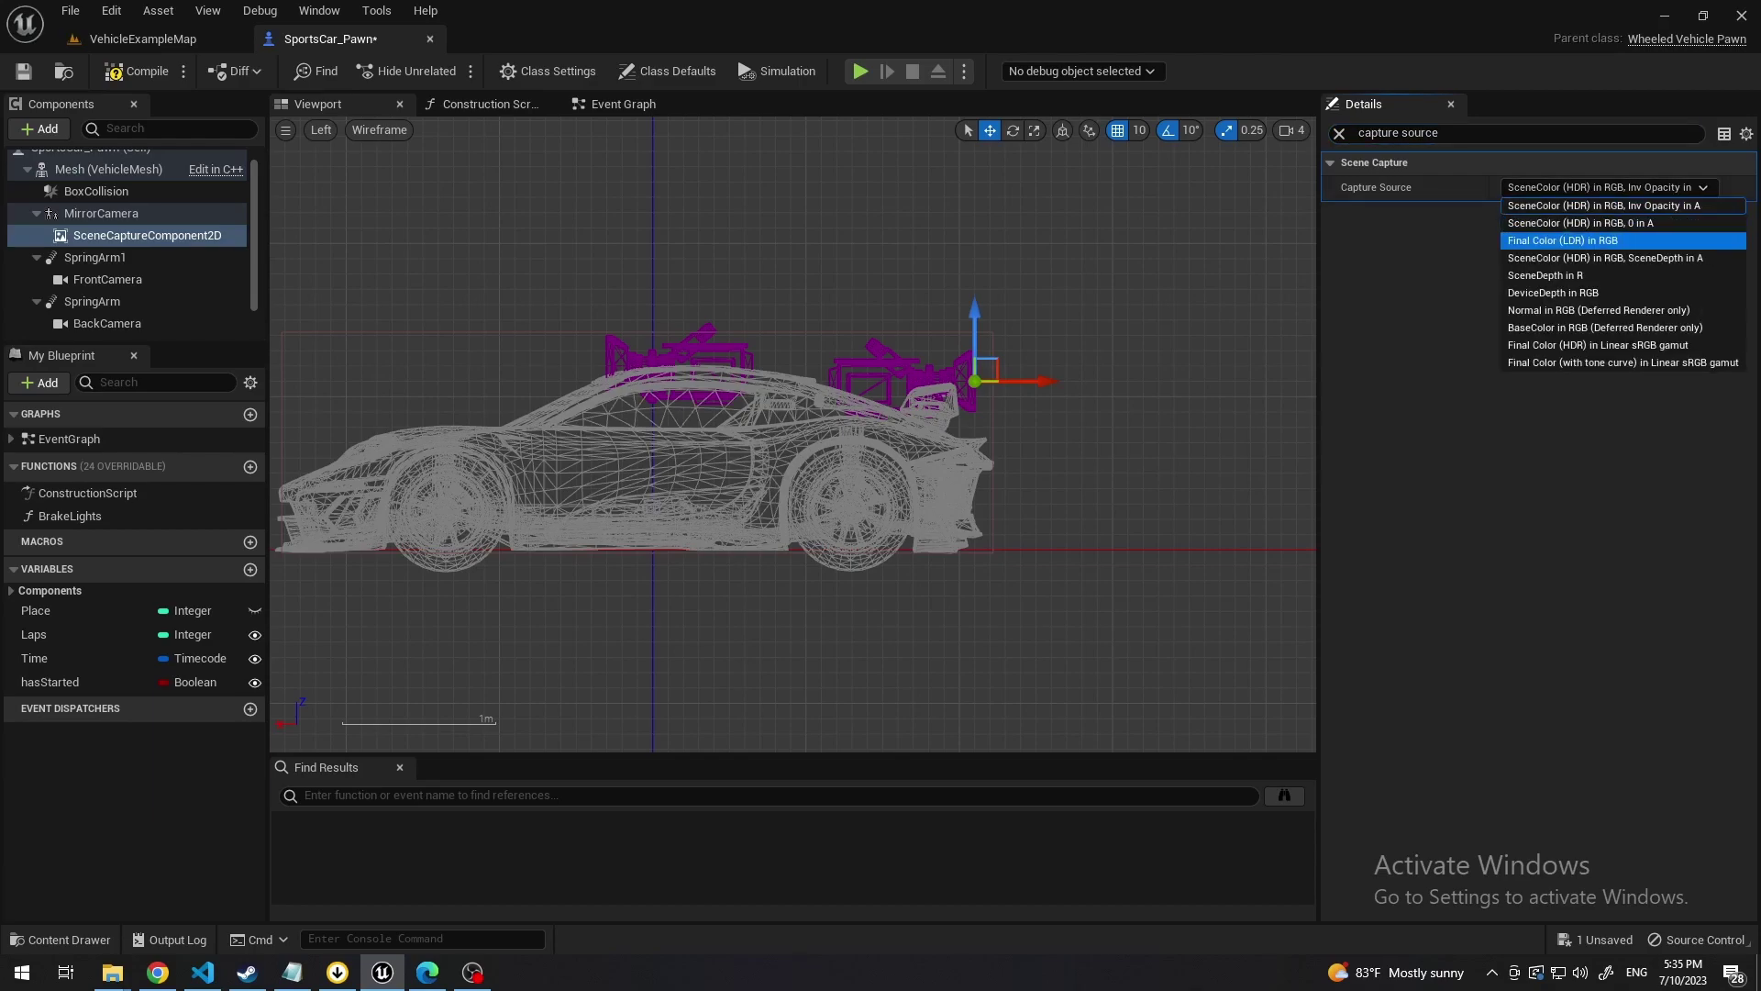
{"action": "key", "text": "Return"}
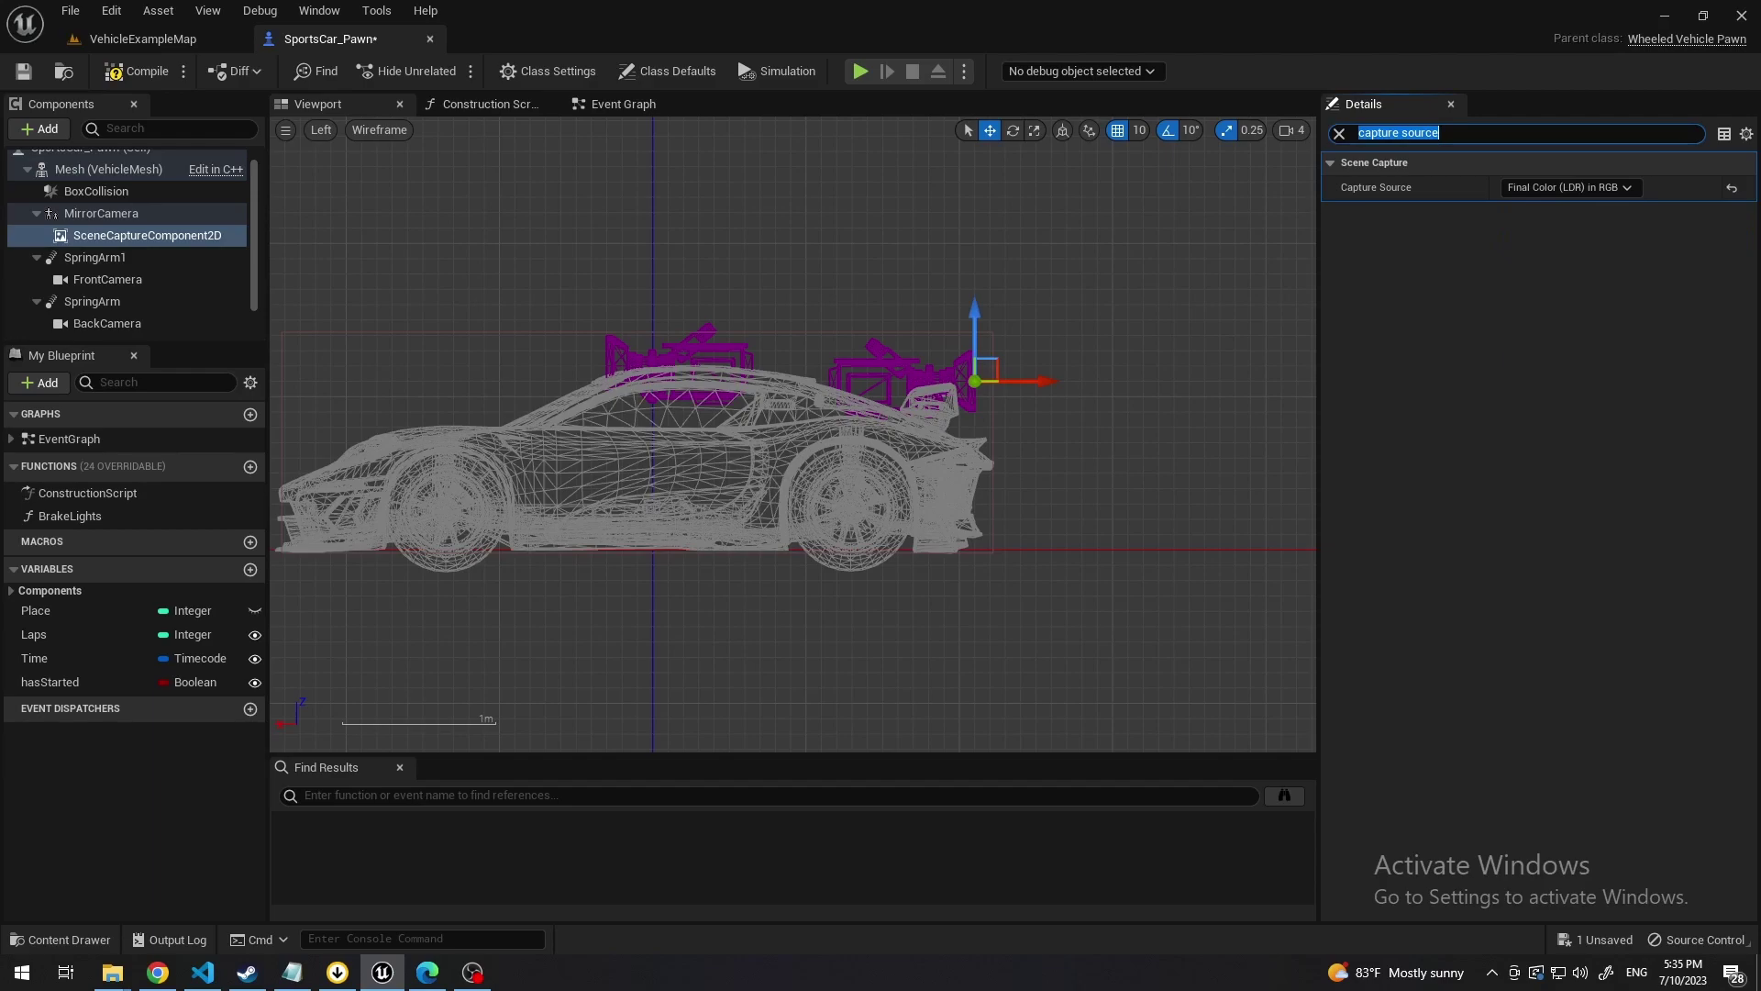
{"action": "left_click", "coordinate": [136, 71]}
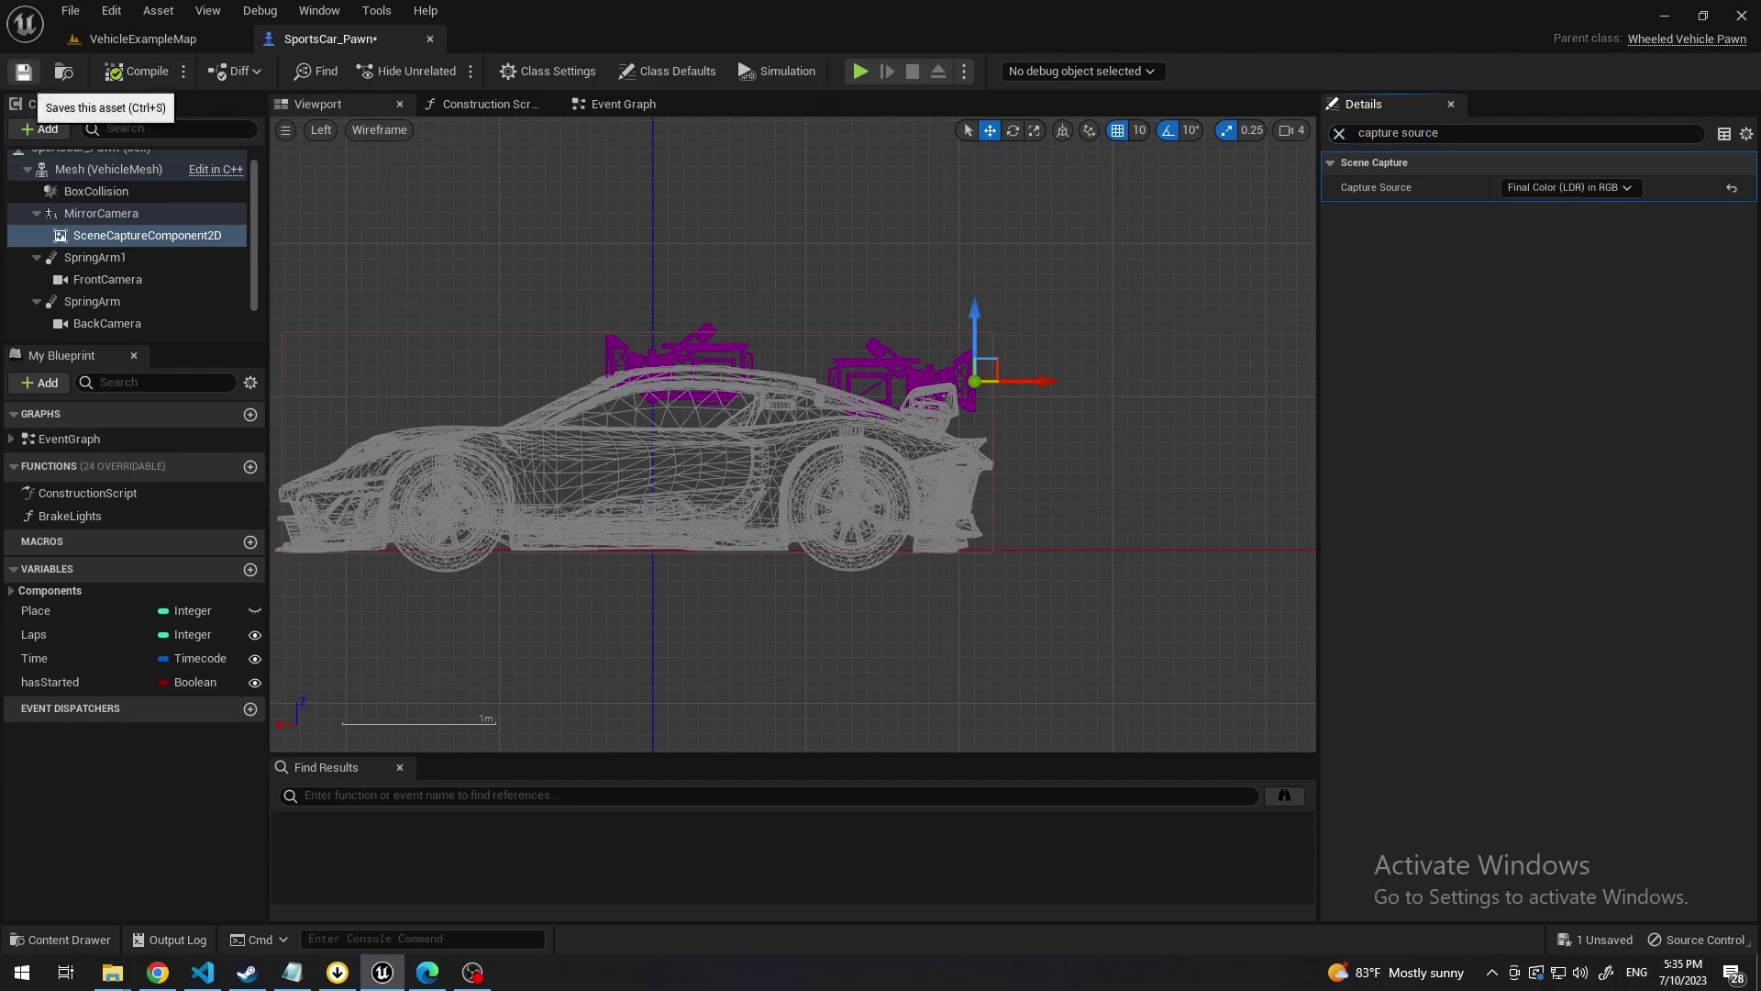
{"action": "left_click", "coordinate": [23, 70]}
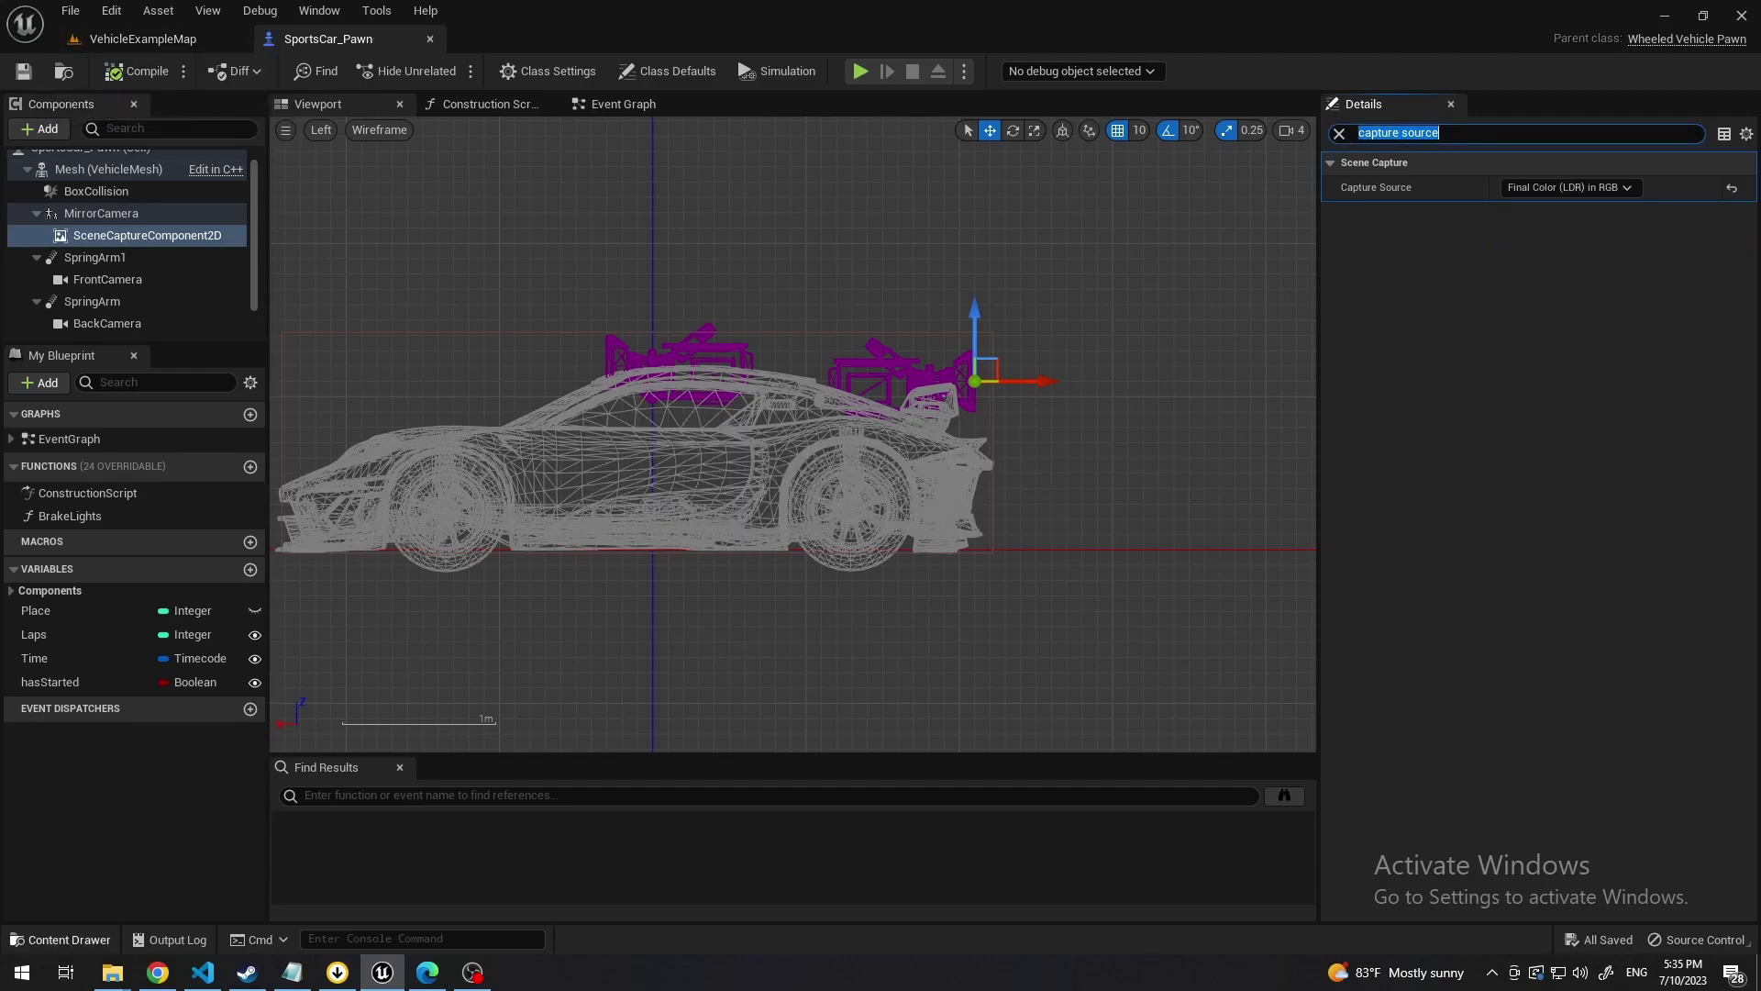
Copy the reference of the Test render target in the Content folder.
{"action": "left_click", "coordinate": [61, 940]}
{"action": "right_click", "coordinate": [664, 779]}
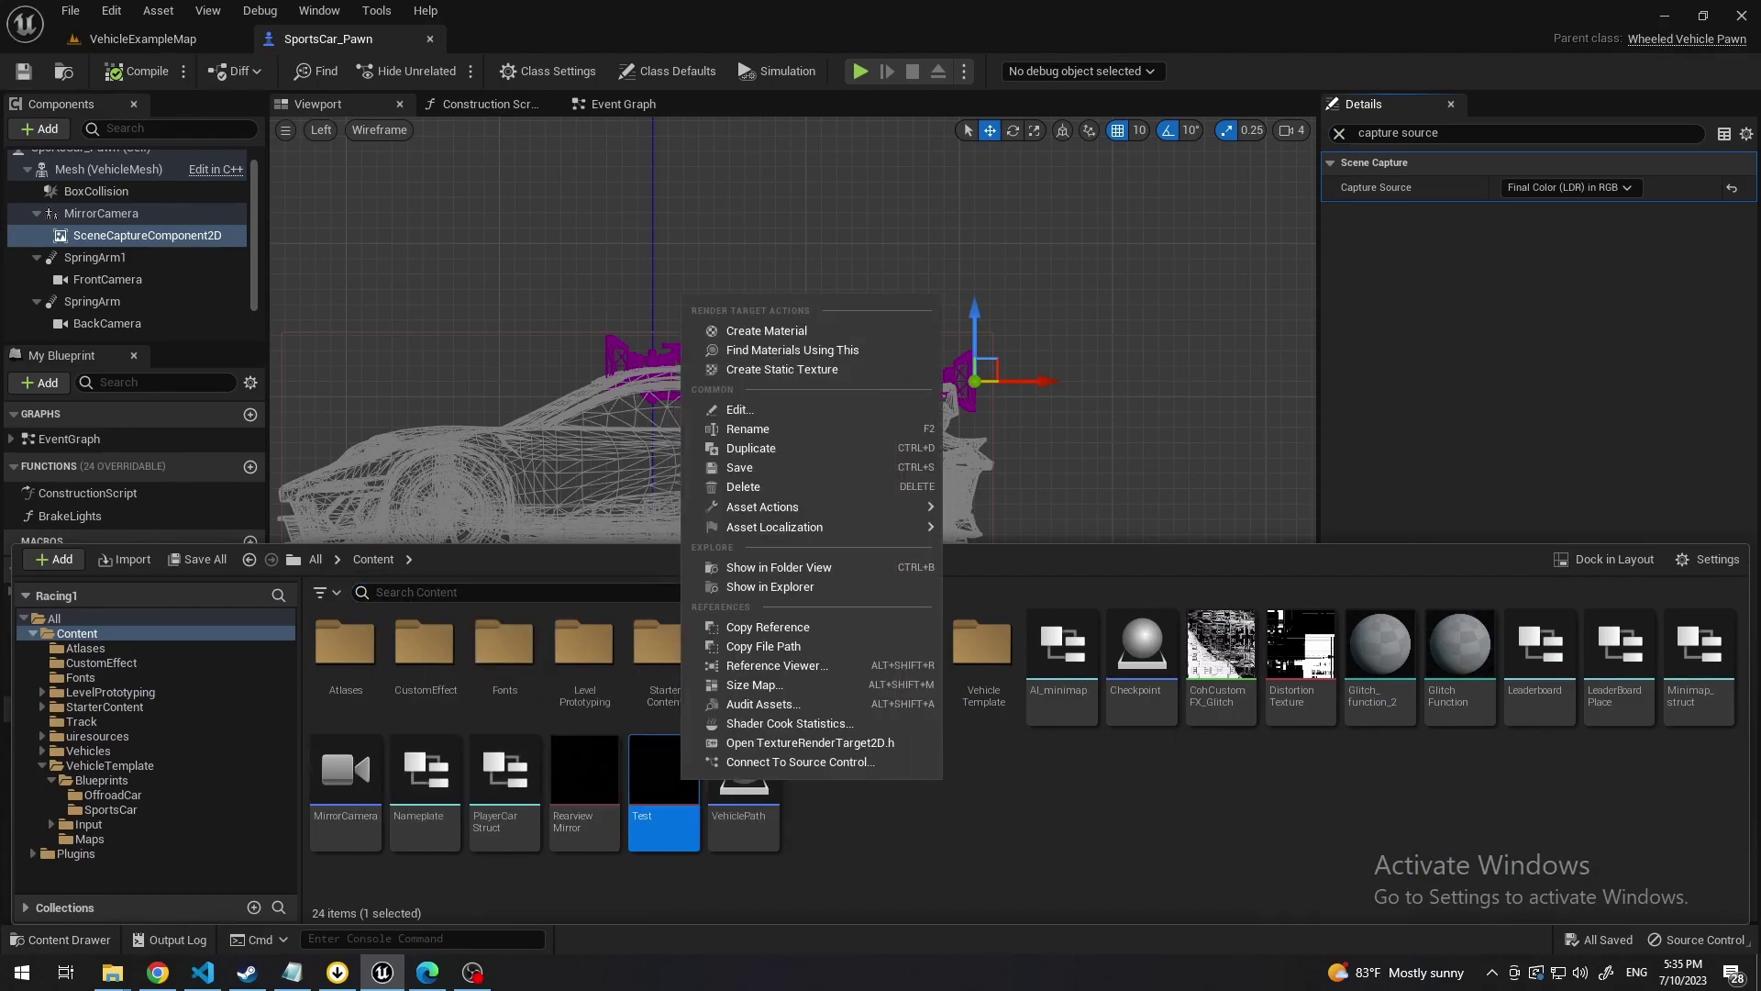
{"action": "left_click", "coordinate": [768, 626]}
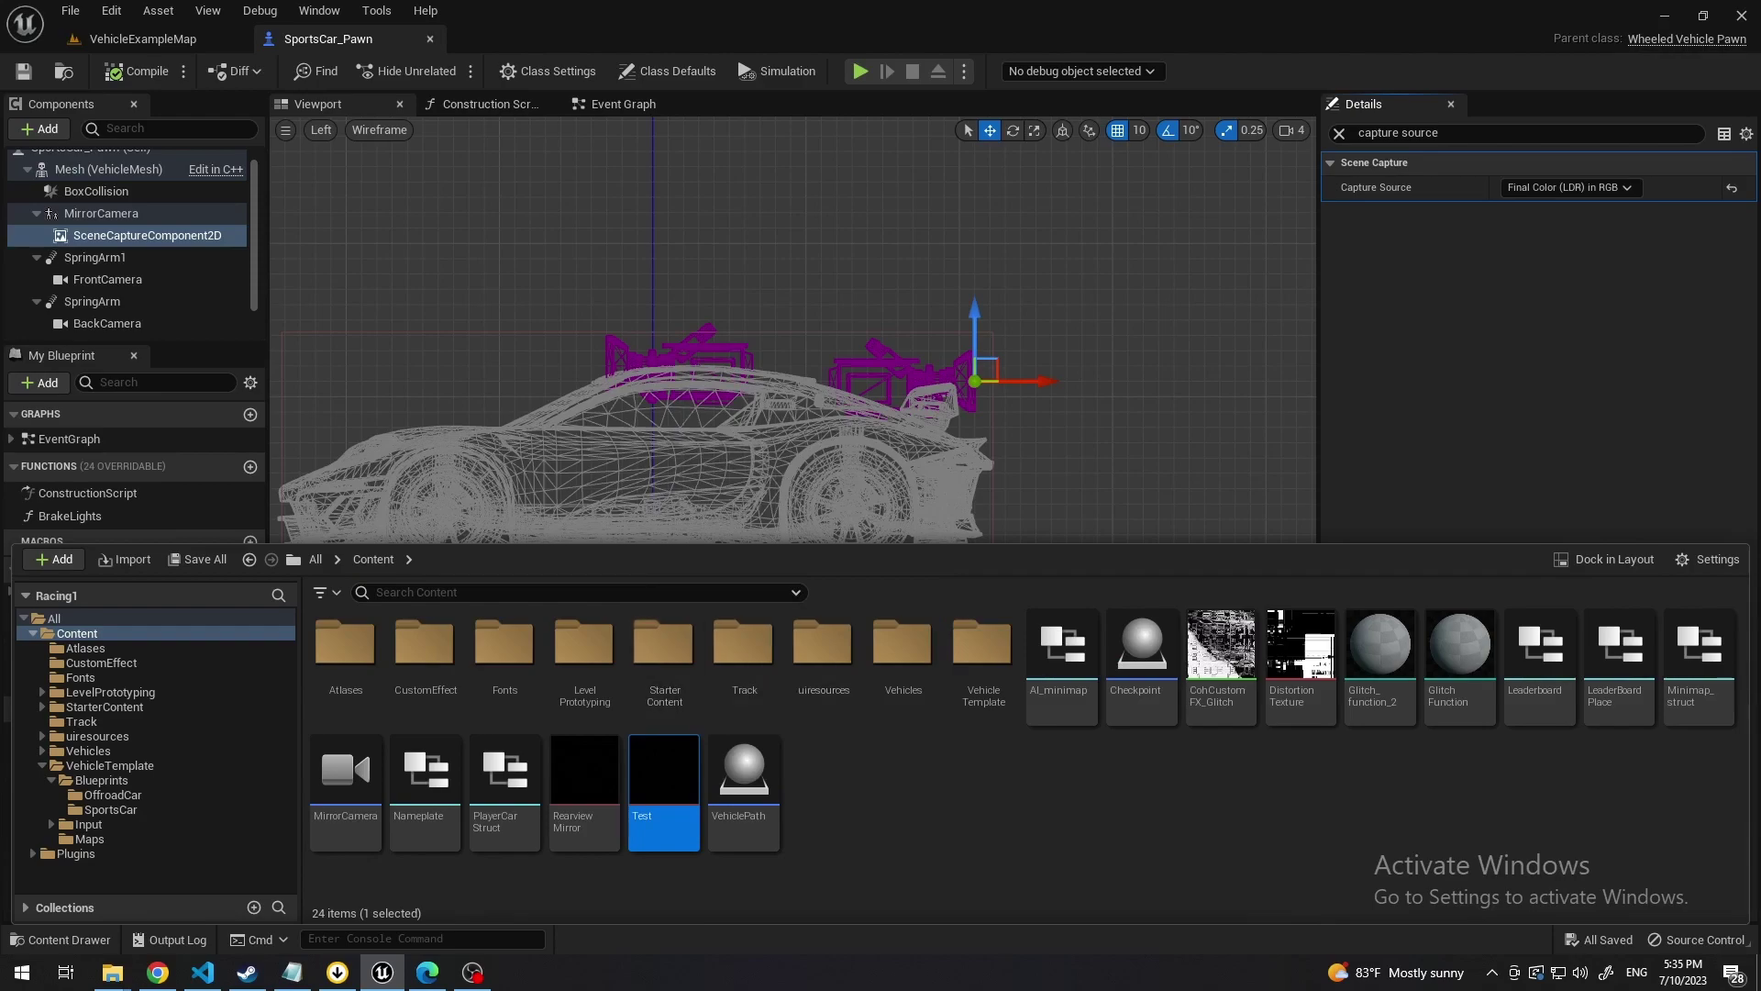
Switch to Visual Studio Code and add an img element below the leaderboard div in cohtml_hud.html, with the copied Test render target reference as src.
{"action": "left_click", "coordinate": [203, 972]}
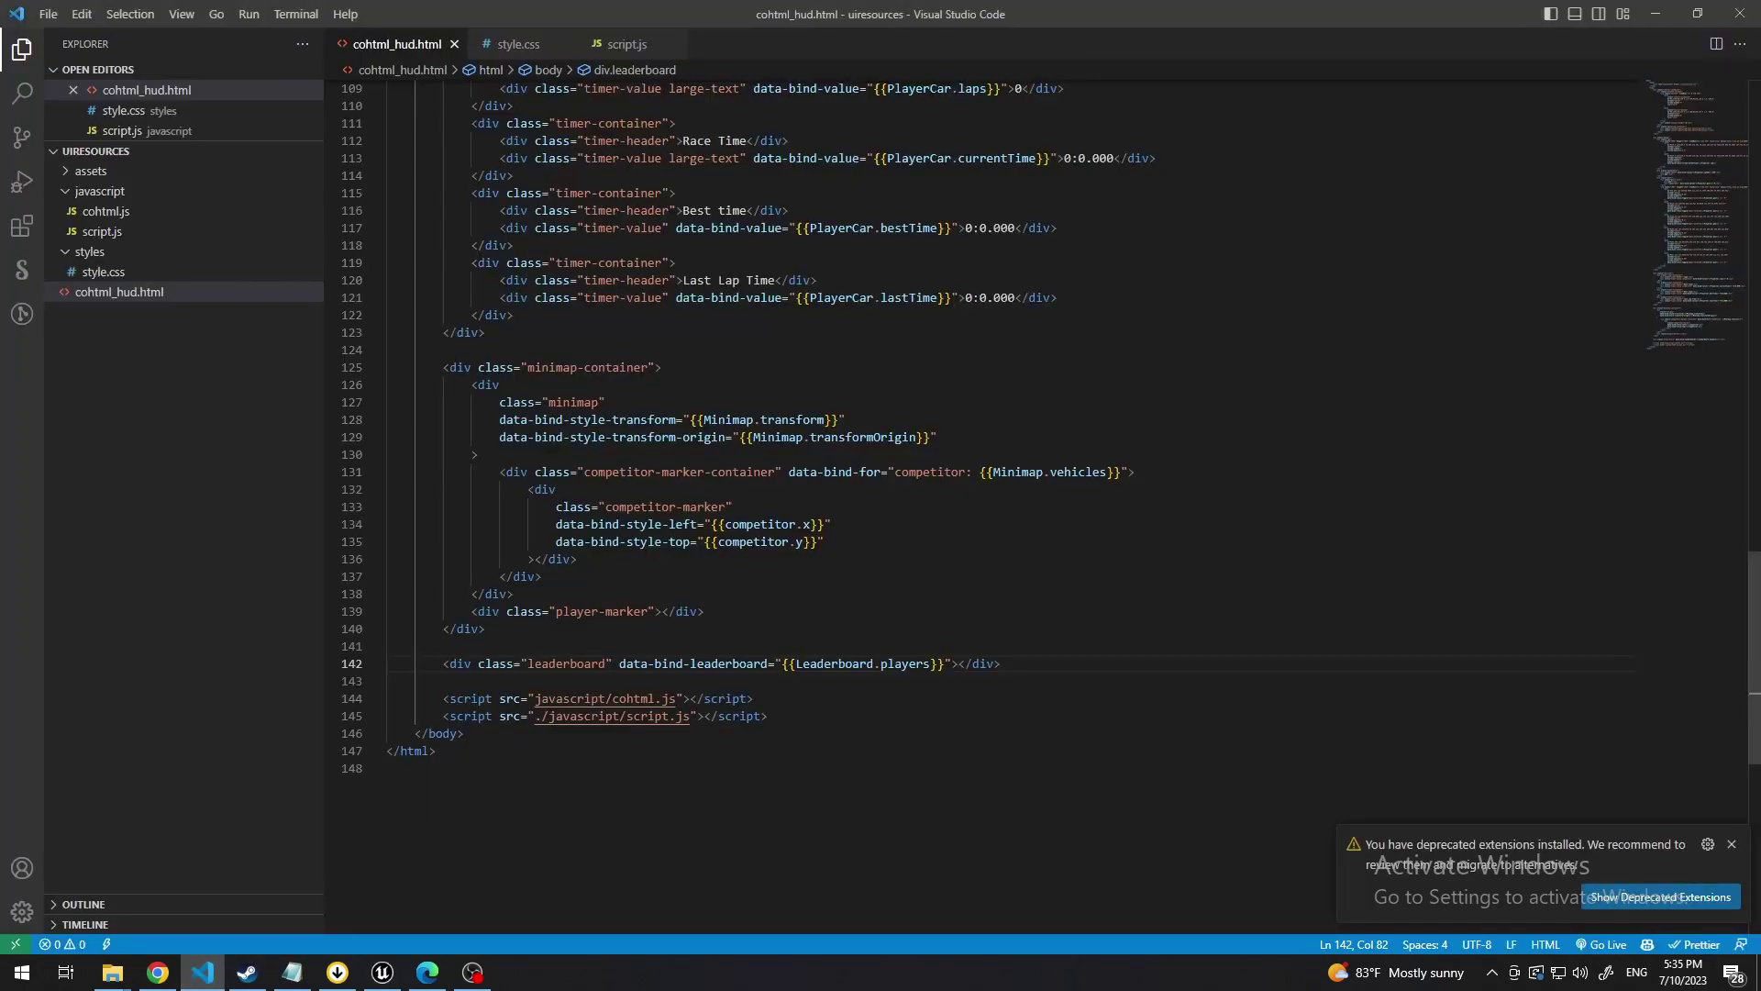
{"action": "key", "text": "Return"}
{"action": "key", "text": "Return"}
{"action": "type", "text": "img"}
{"action": "key", "text": "Tab"}
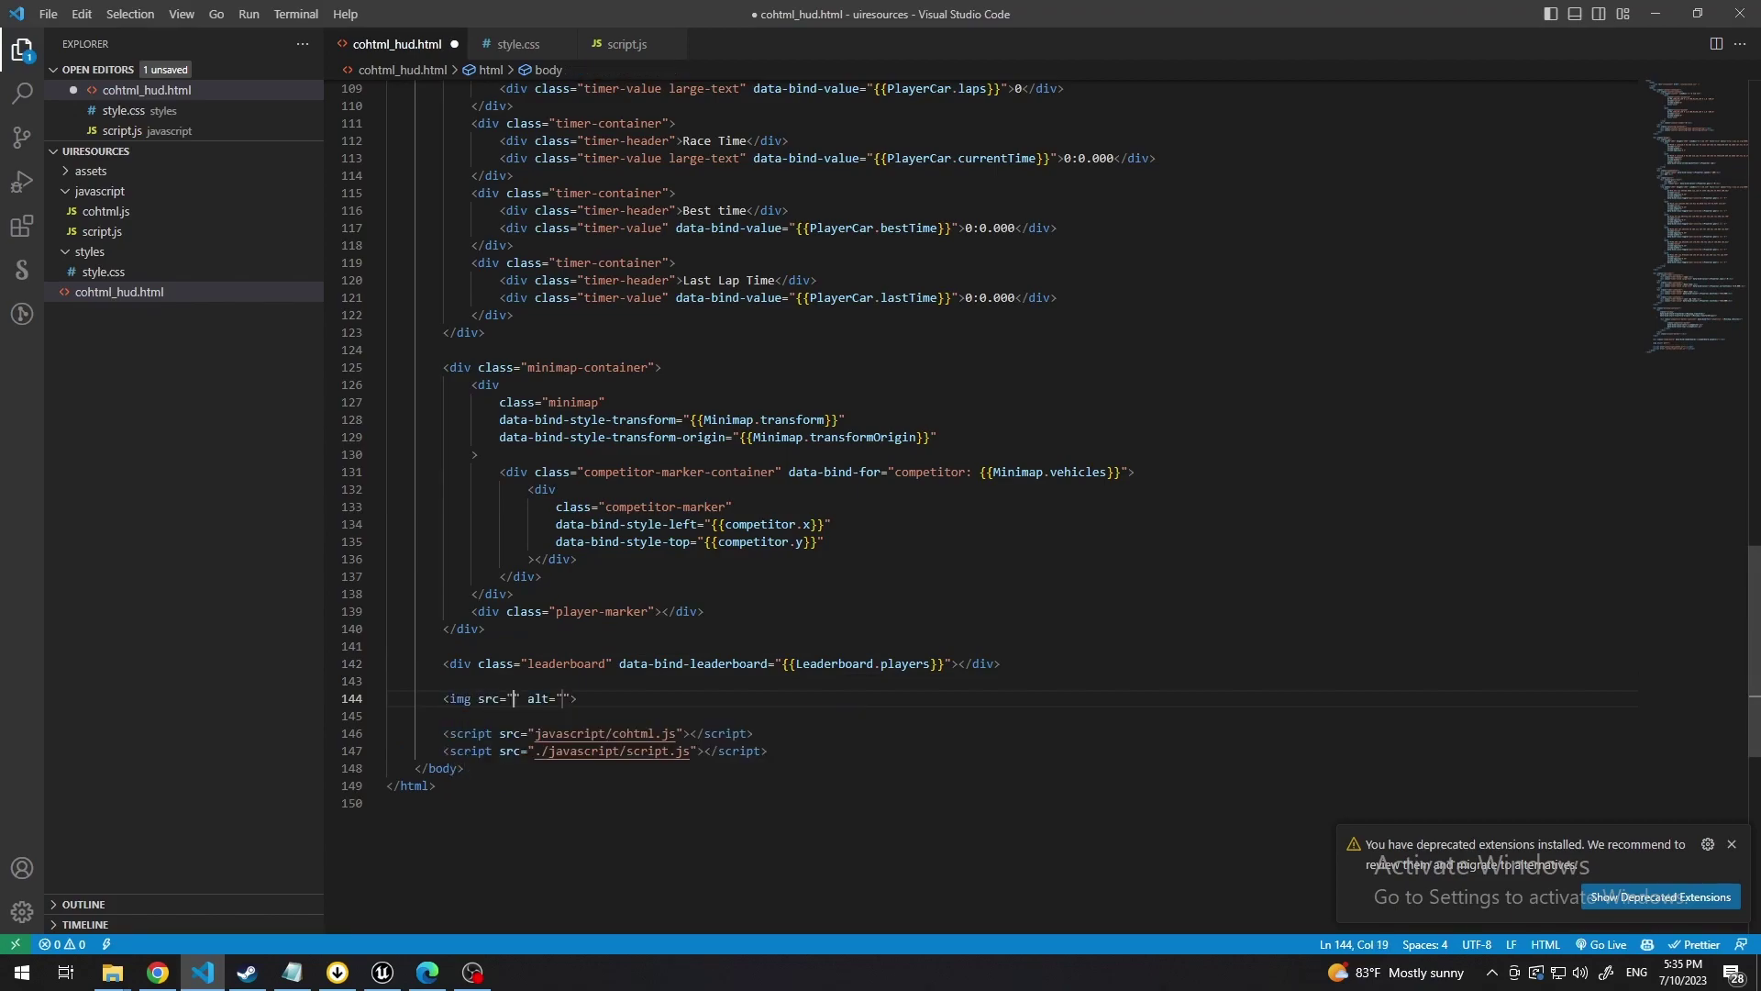
{"action": "type", "text": "/Script/Engine.TextureRenderTarget2D'/Game/Test.Test'"}
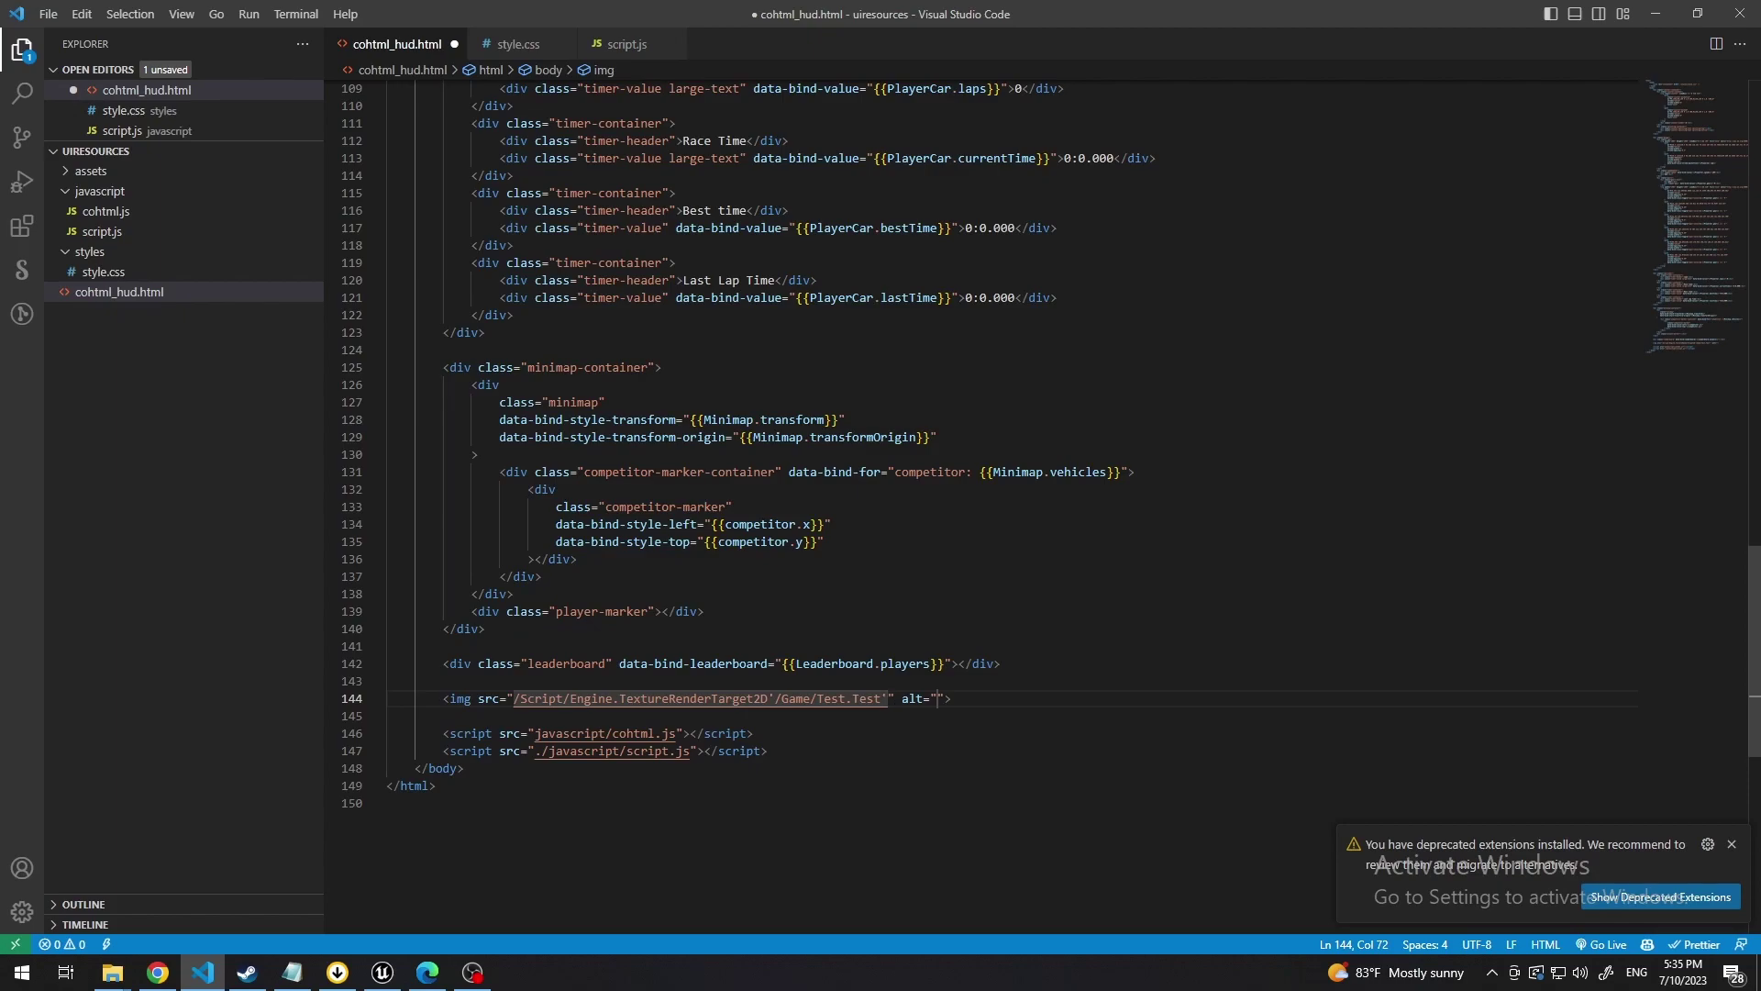
Replace the img element's empty alt attribute with class="rearview-mirror" and save cohtml_hud.html.
{"action": "left_click", "coordinate": [937, 698]}
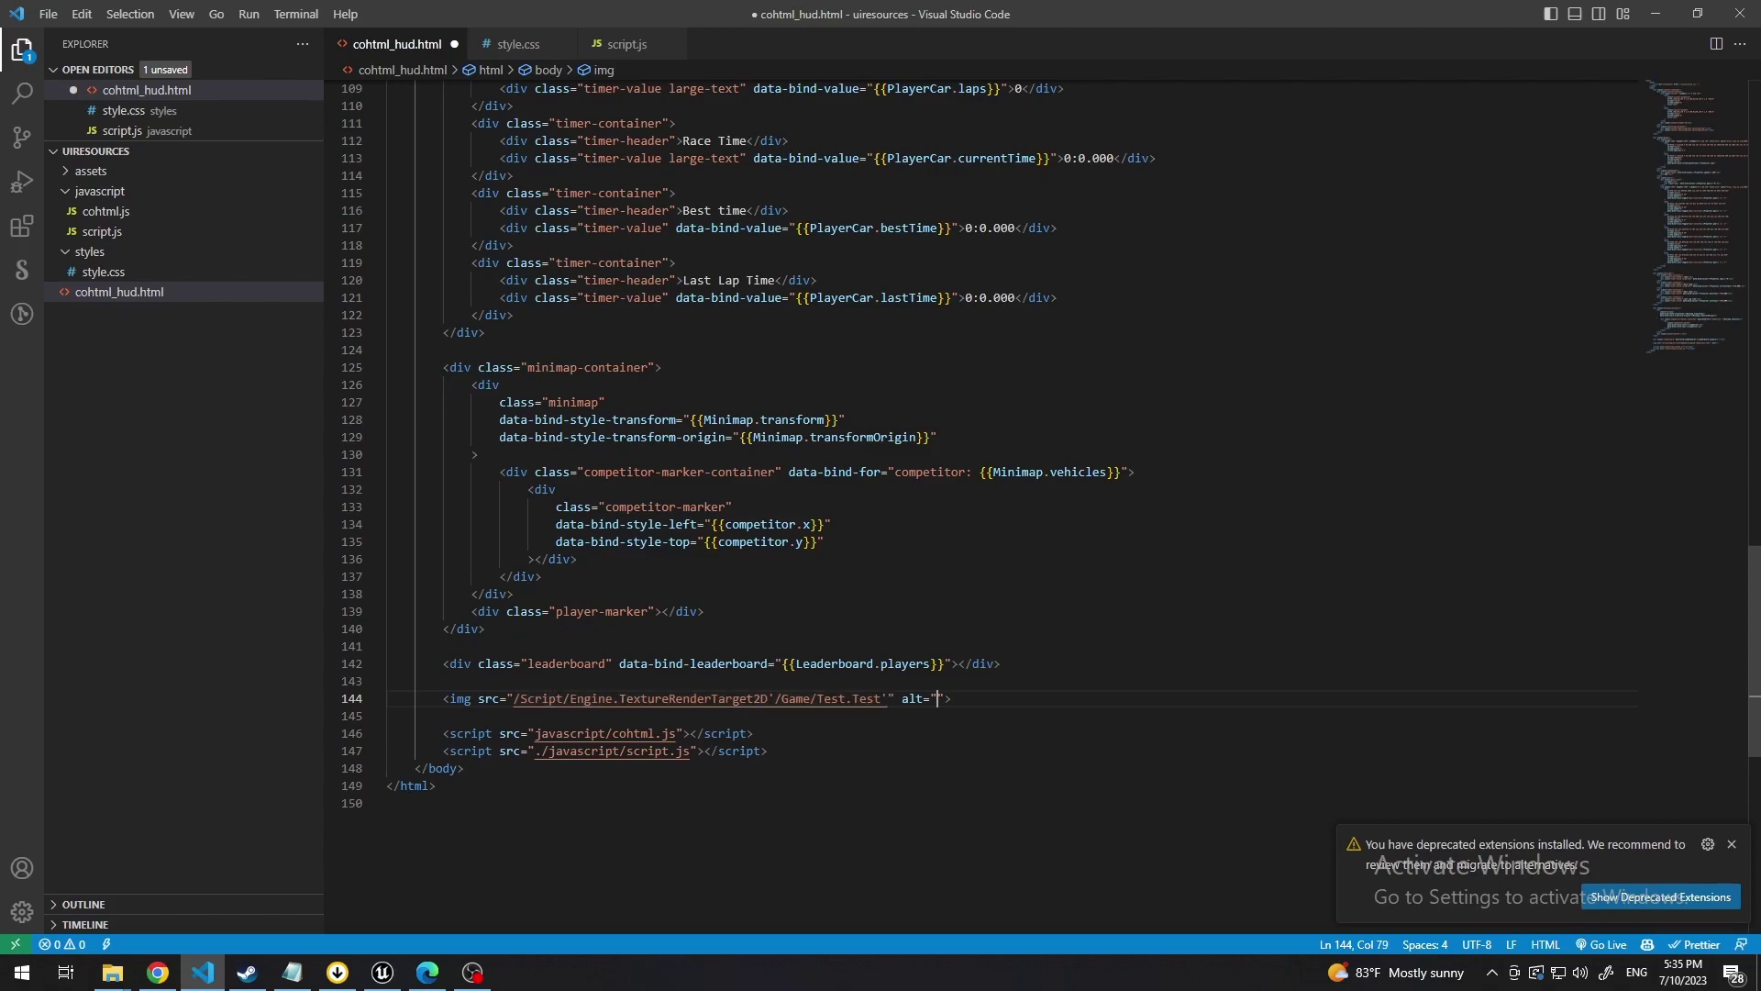
{"action": "left_click_drag", "start_coordinate": [943, 698], "coordinate": [900, 699]}
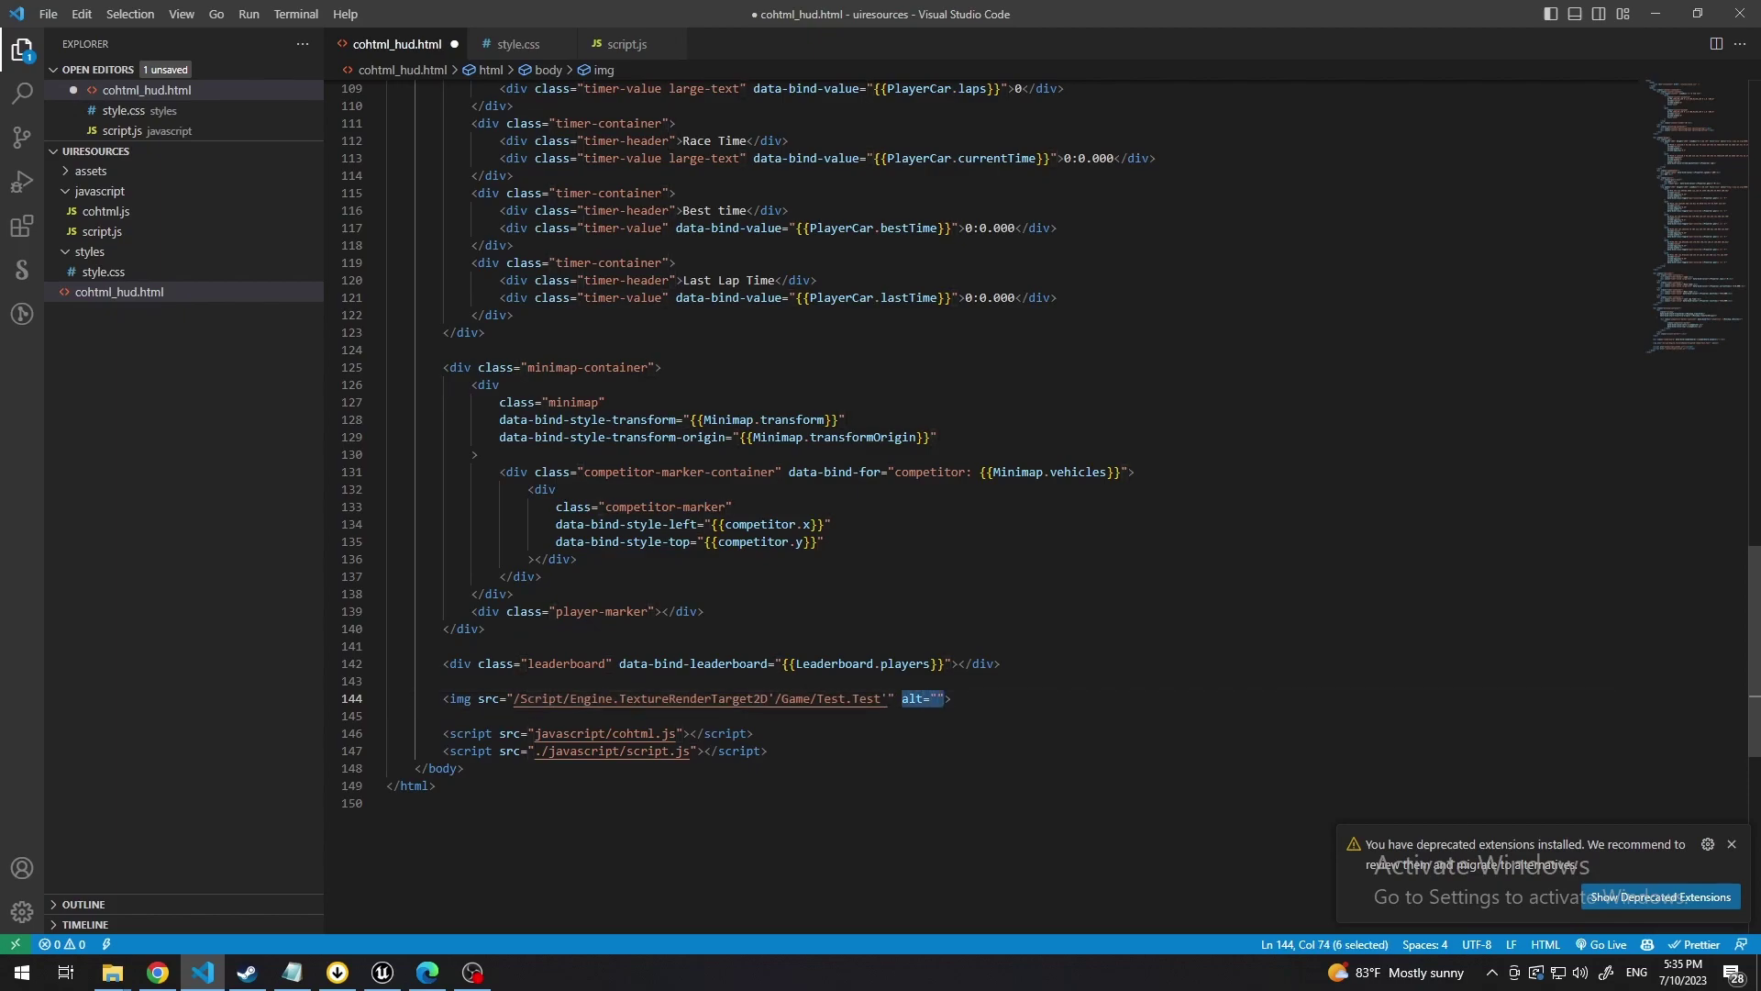
{"action": "type", "text": "class=\"rearview-mirror"}
{"action": "key", "text": "ctrl+s"}
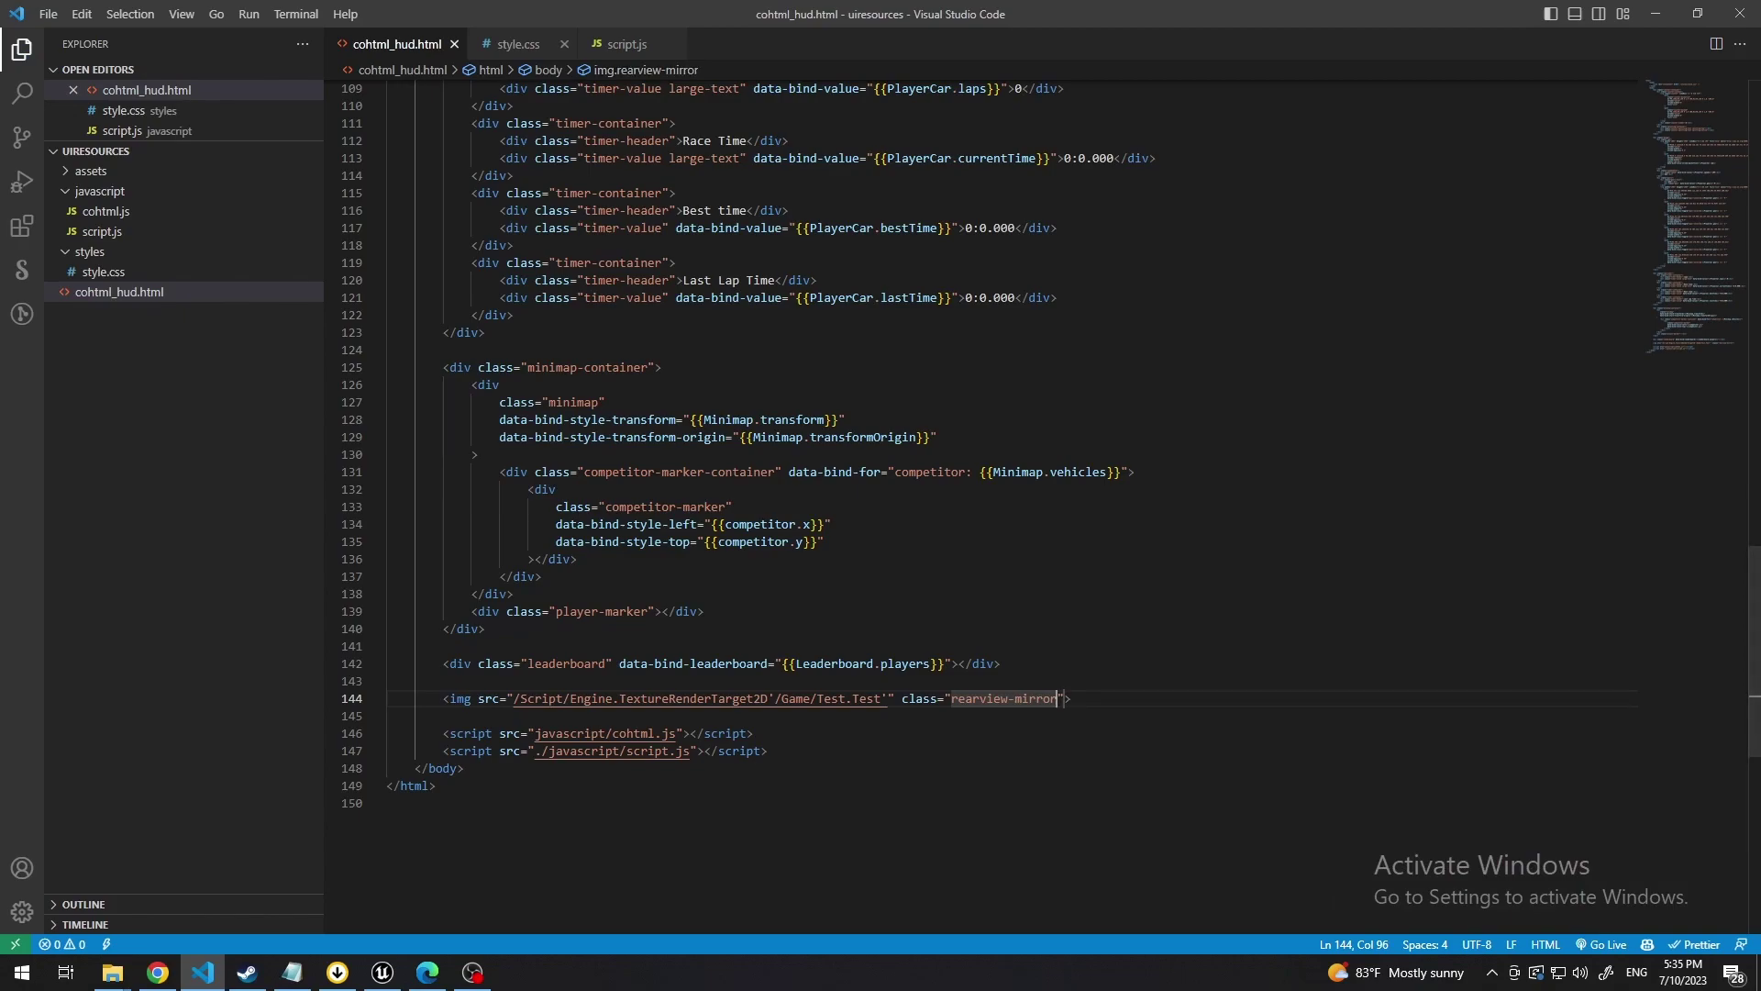
Add a .rearview-mirror rule at the end of style.css.
{"action": "key", "text": "ctrl+Tab"}
{"action": "key", "text": "ctrl+End"}
{"action": "key", "text": "Return"}
{"action": "type", "text": ".rea"}
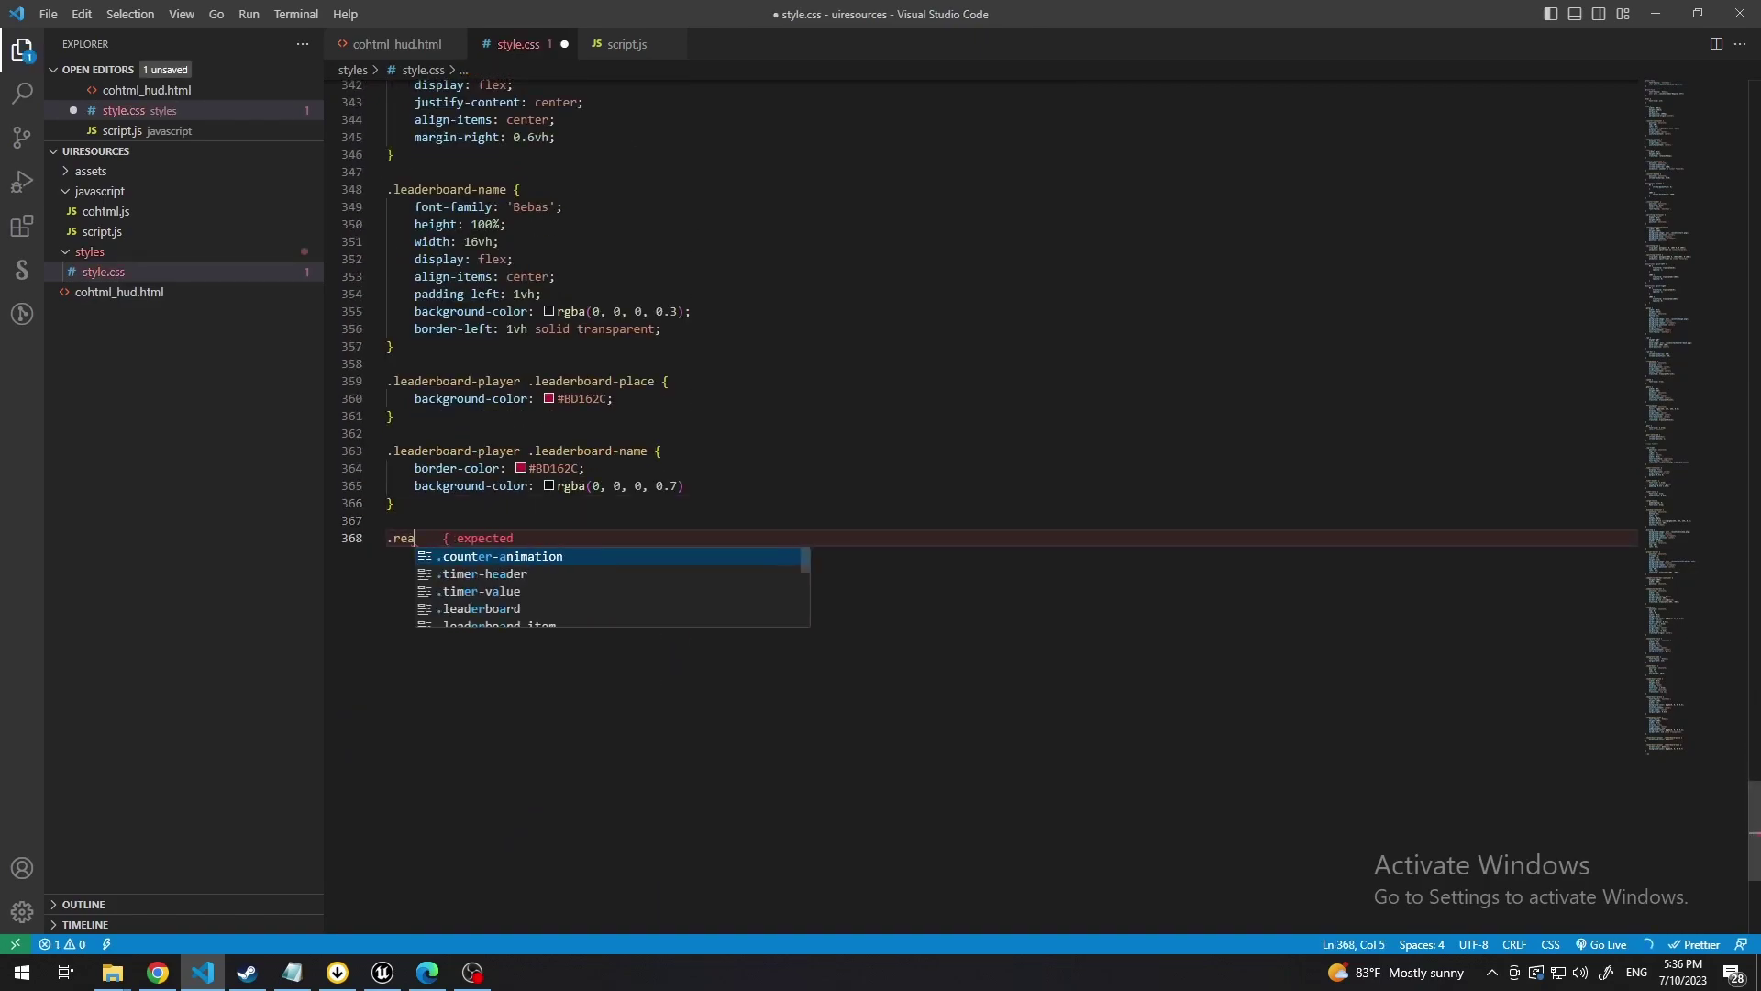
{"action": "type", "text": "rview-mirror {"}
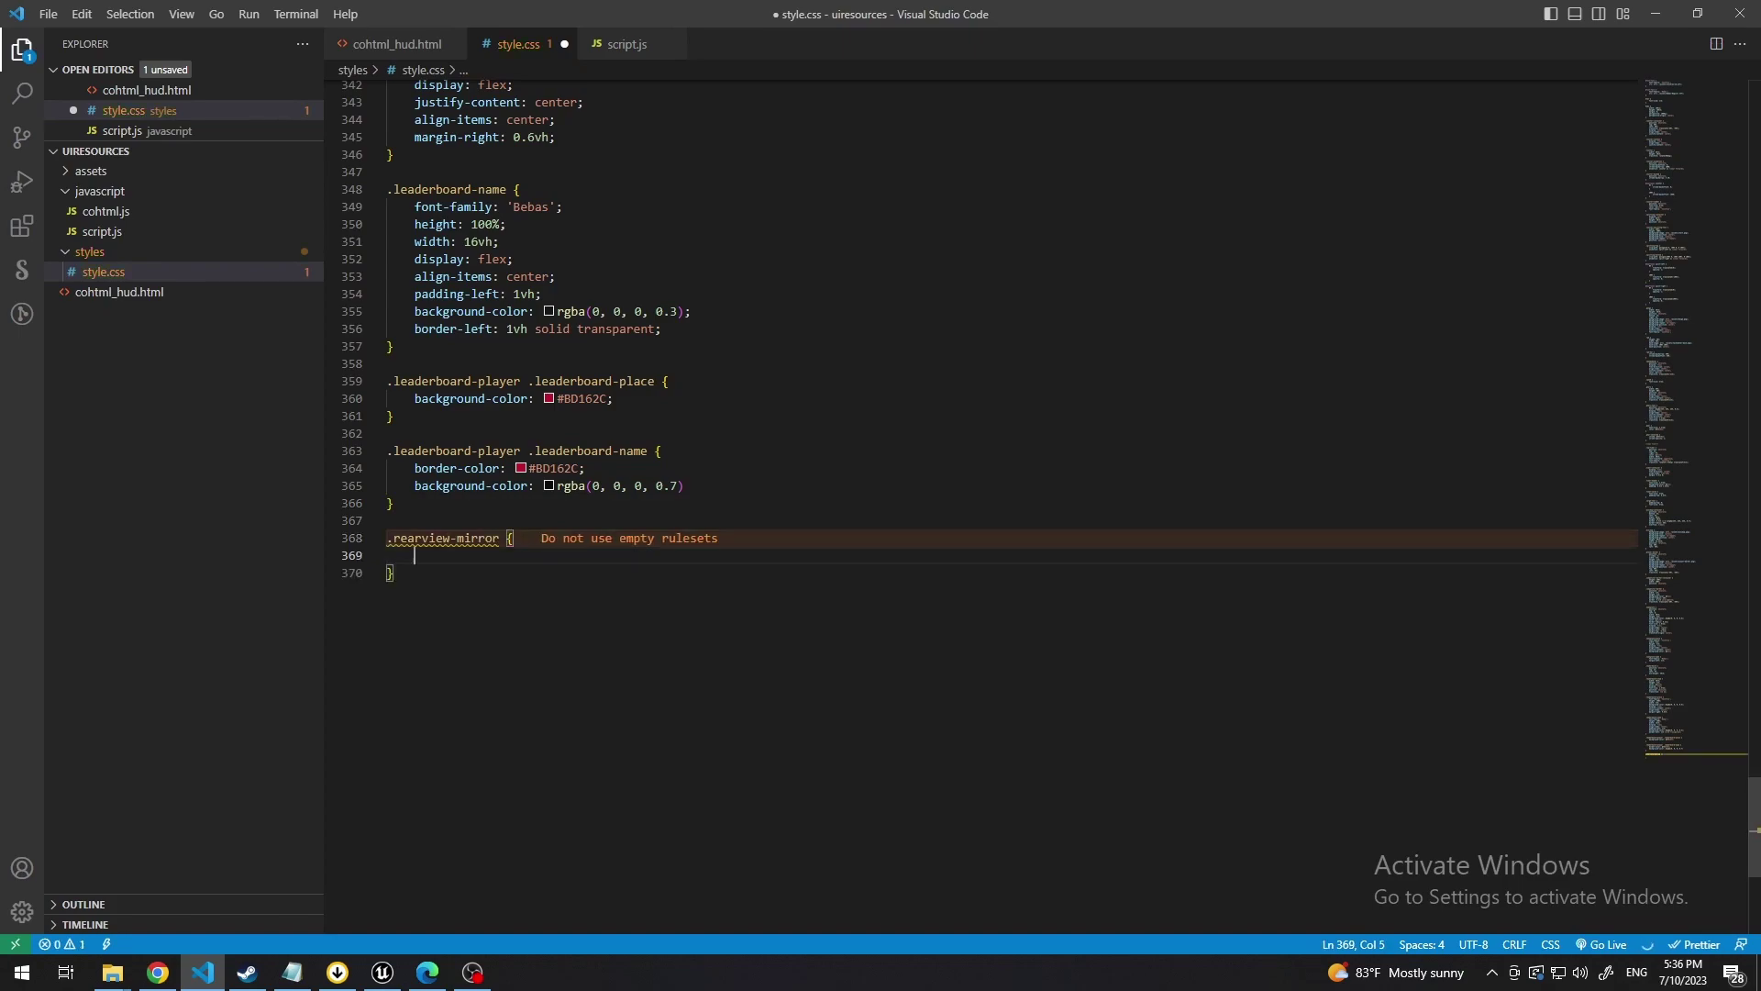
{"action": "key", "text": "Return"}
Give the .rearview-mirror rule a width of 60vh and a height of 20vh, and save style.css.
{"action": "type", "text": "wi"}
{"action": "key", "text": "Return"}
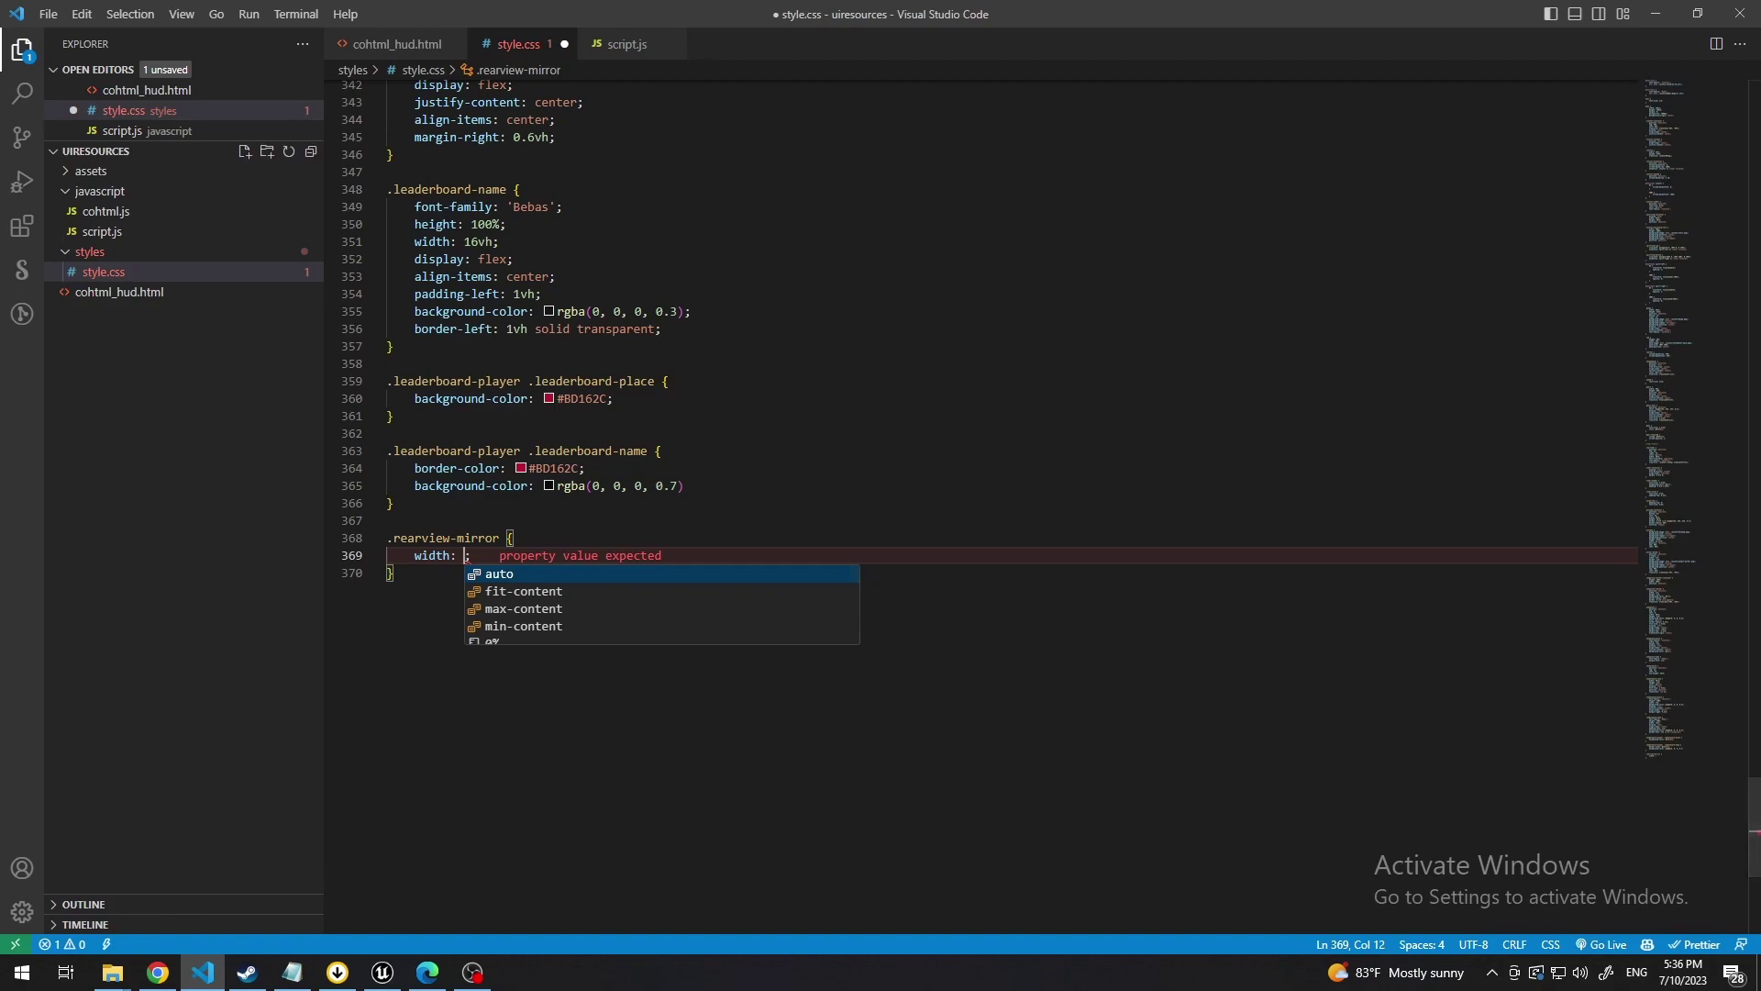
{"action": "type", "text": "60vh"}
{"action": "key", "text": "Right"}
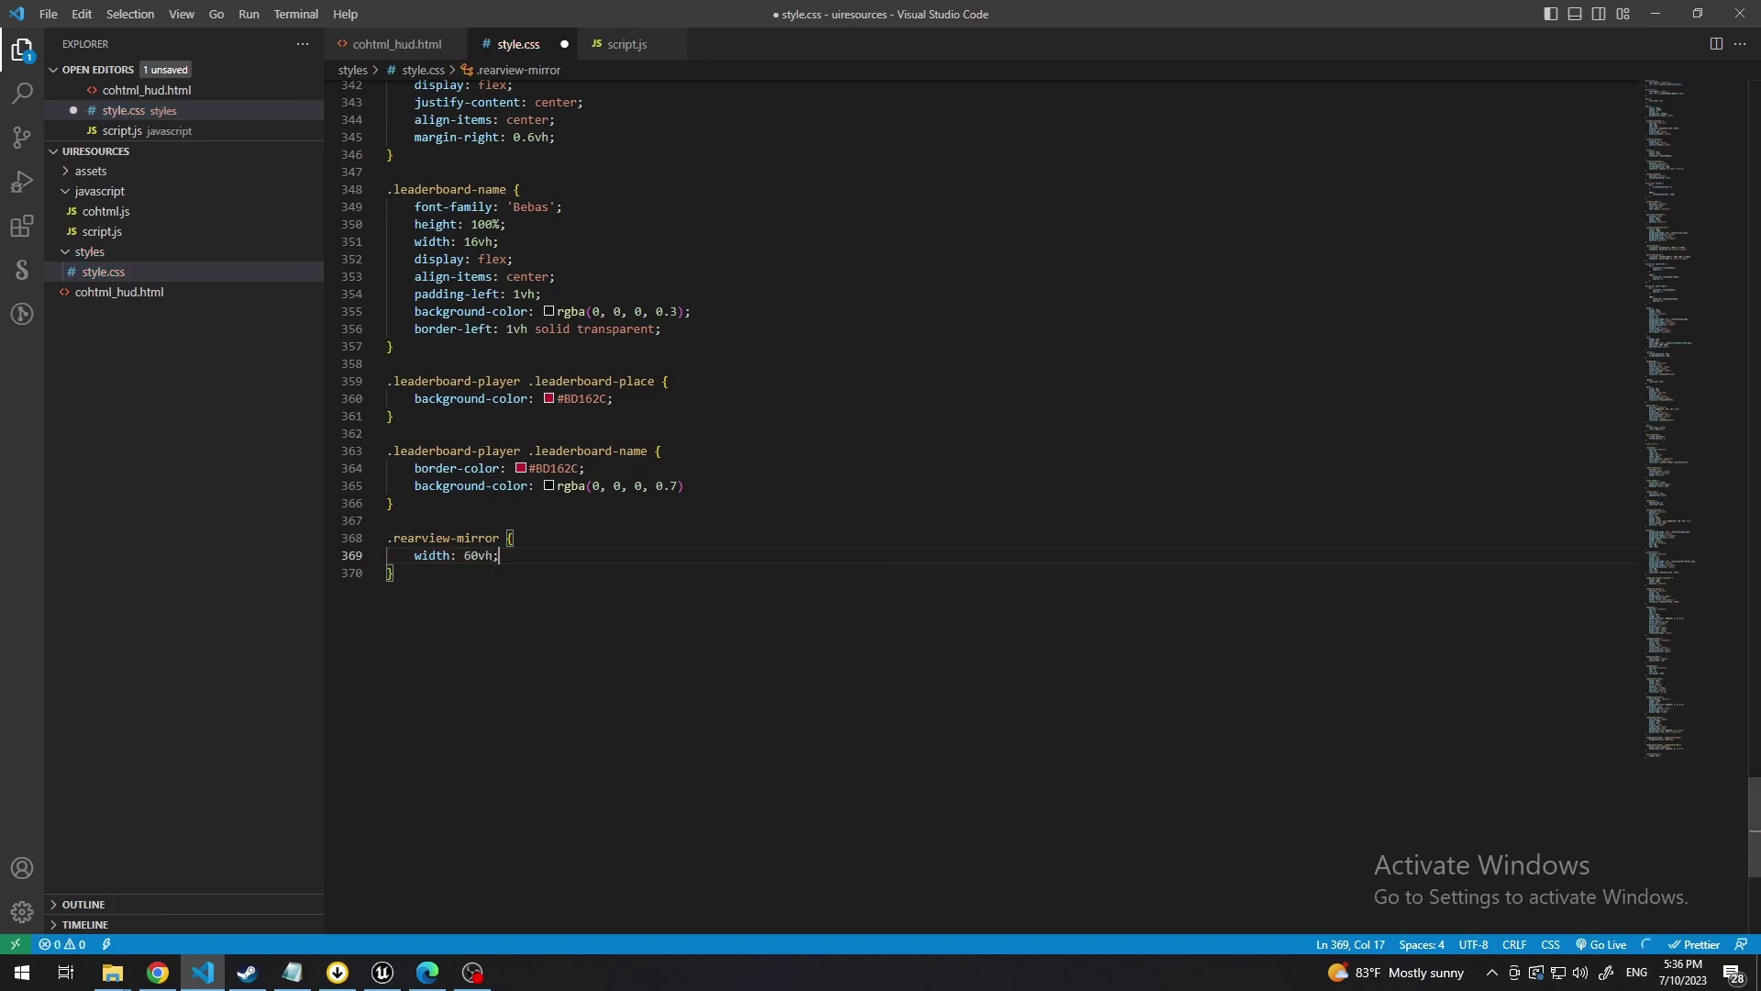
{"action": "type", "text": "h"}
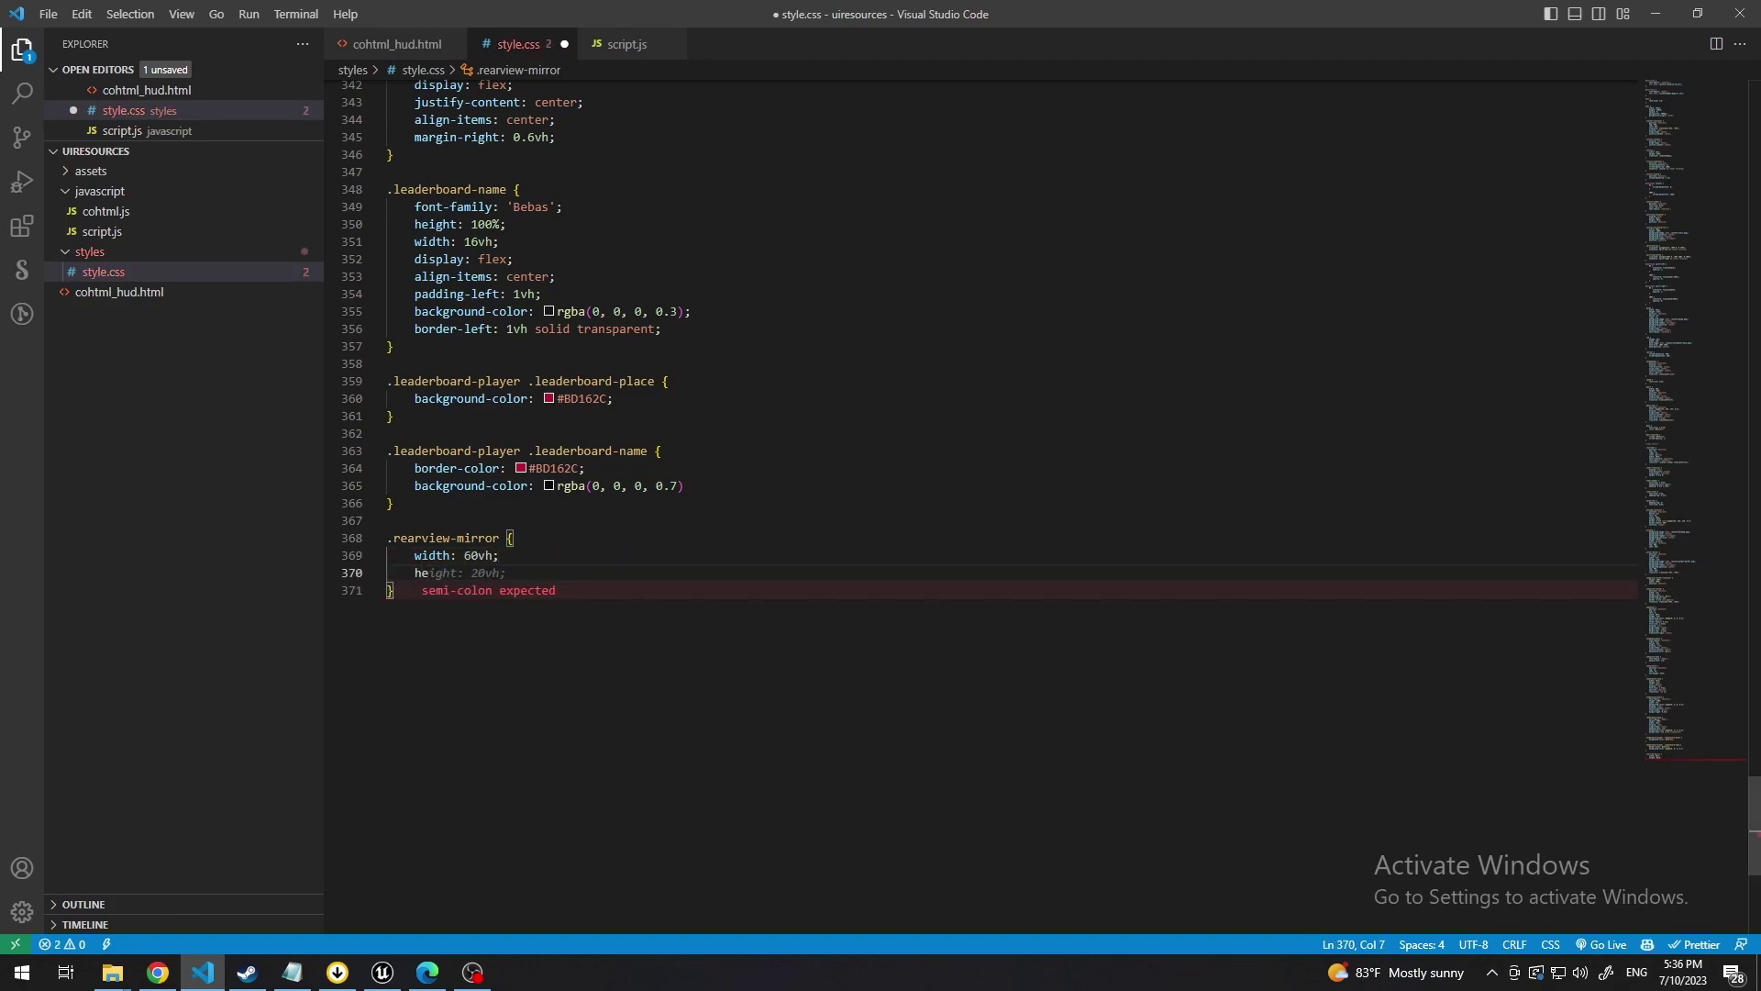
{"action": "type", "text": "e"}
{"action": "key", "text": "Tab"}
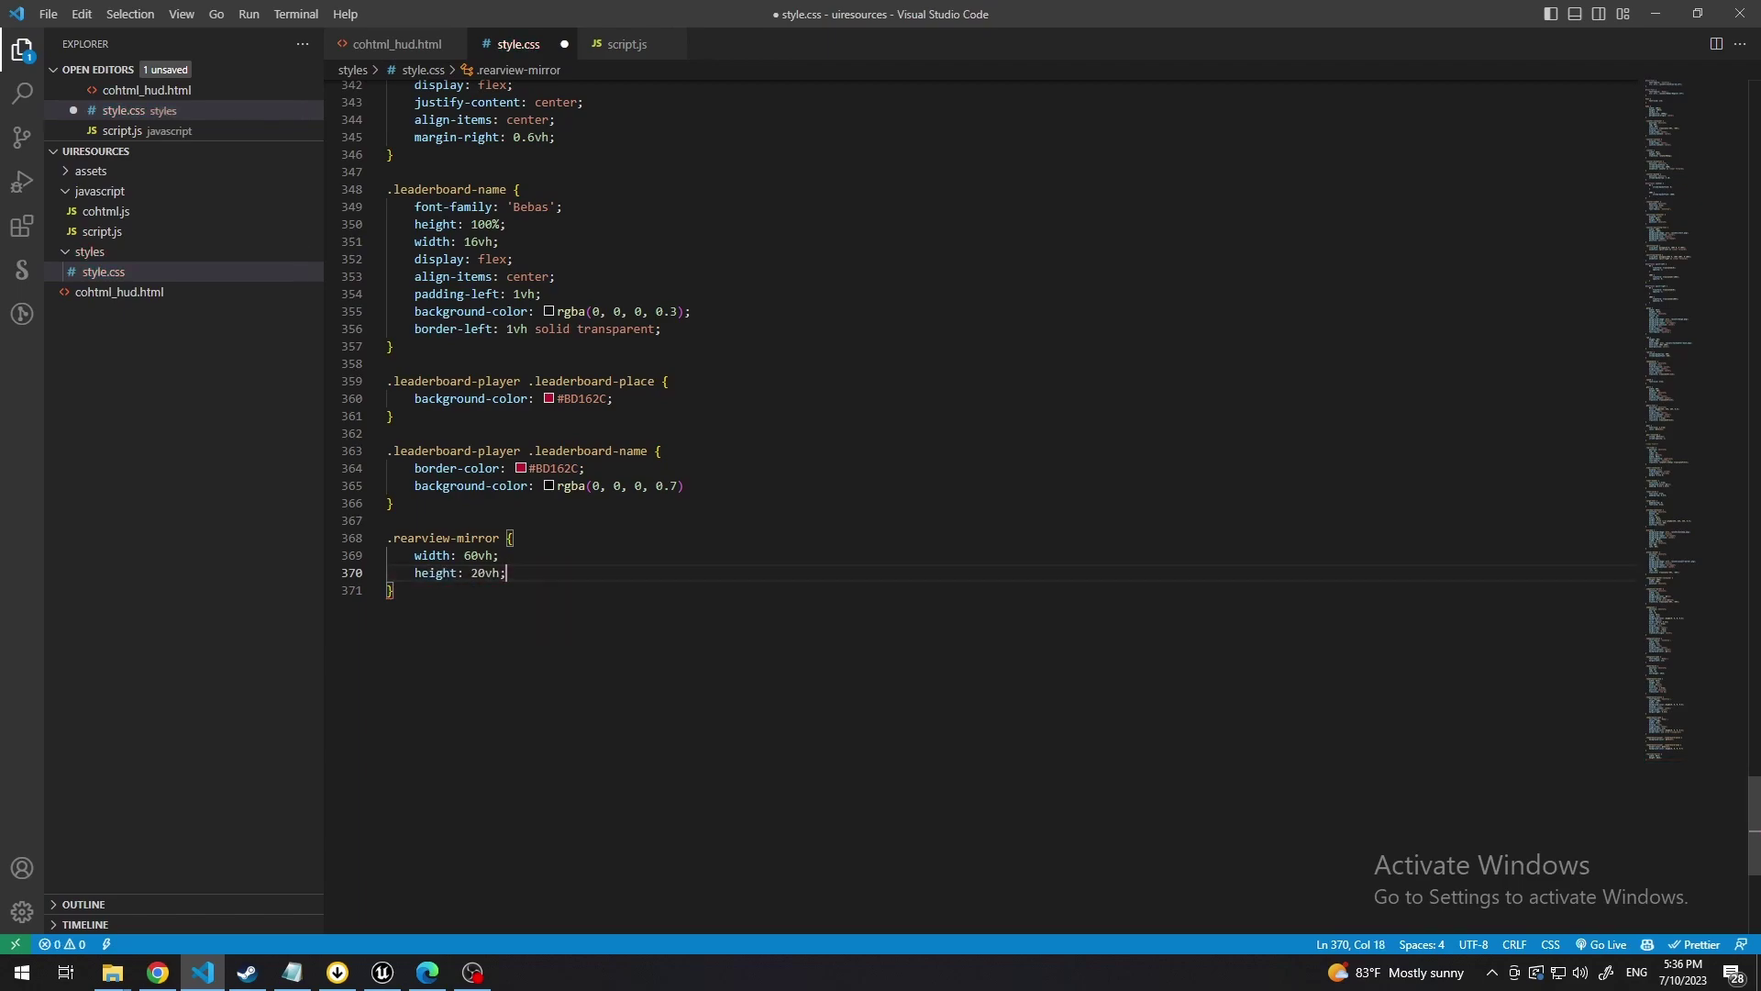
{"action": "key", "text": "ctrl+s"}
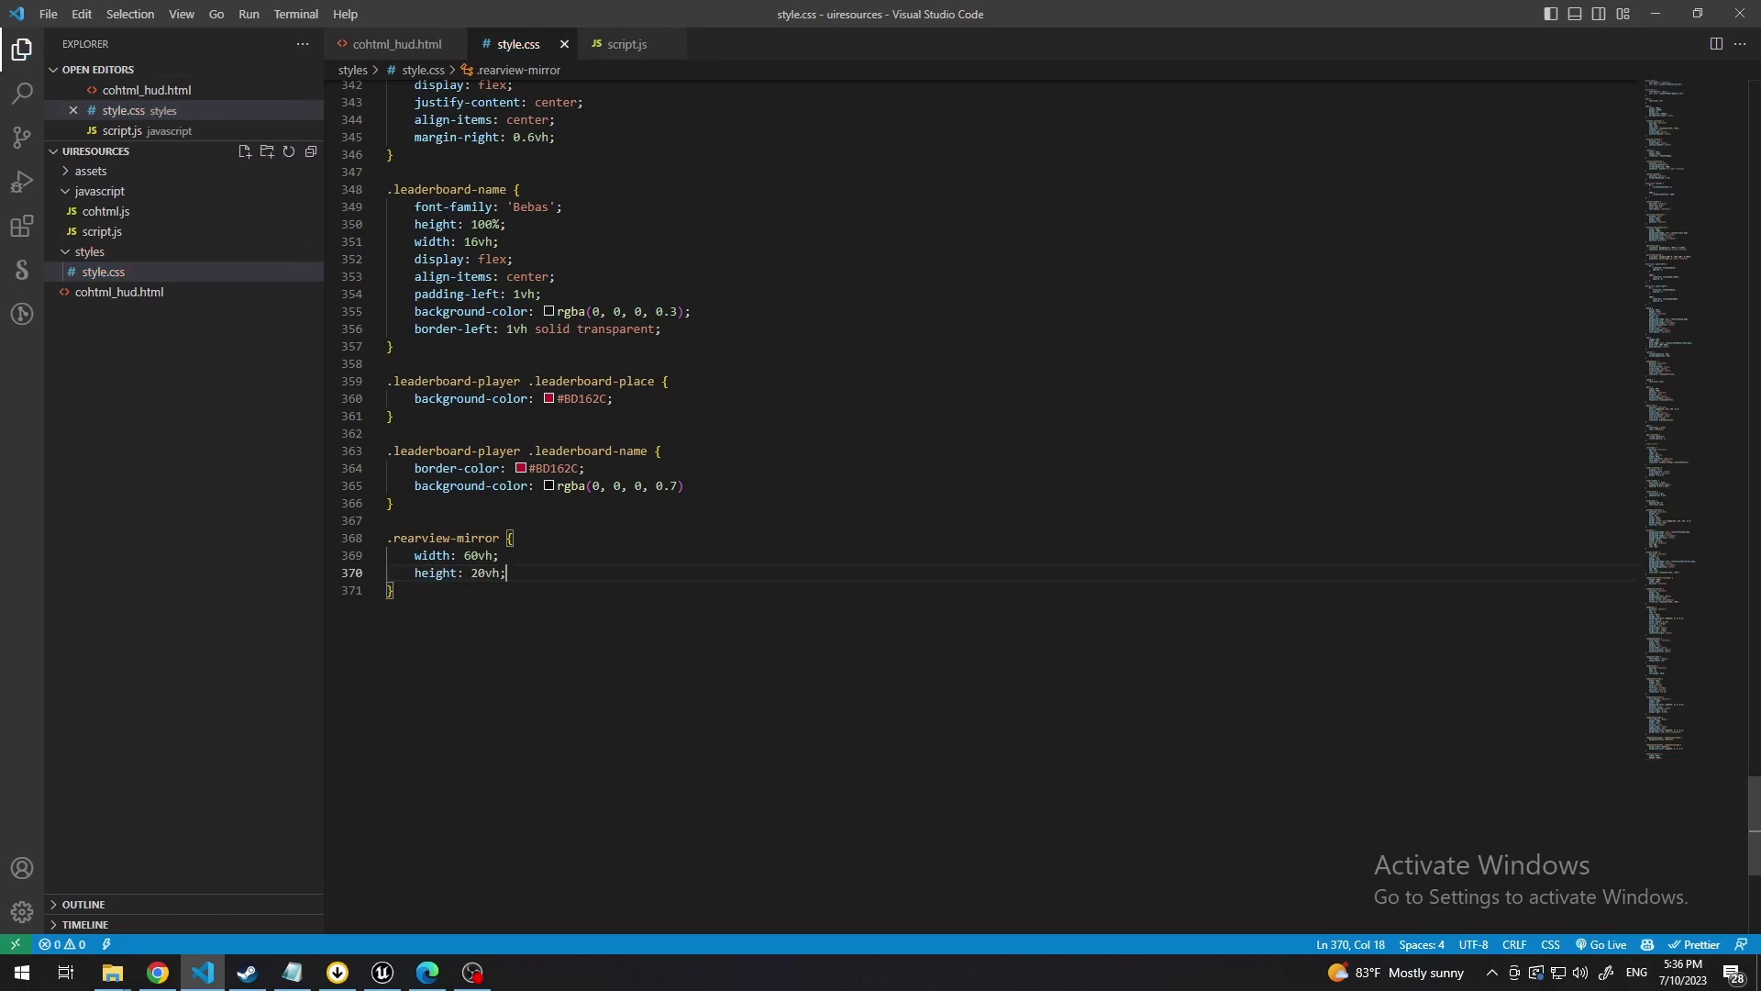
Switch to Unreal Editor, drive the car in a play session to check the HUD mirror, and close the SportsCar_Pawn blueprint after stopping.
{"action": "left_click", "coordinate": [382, 972]}
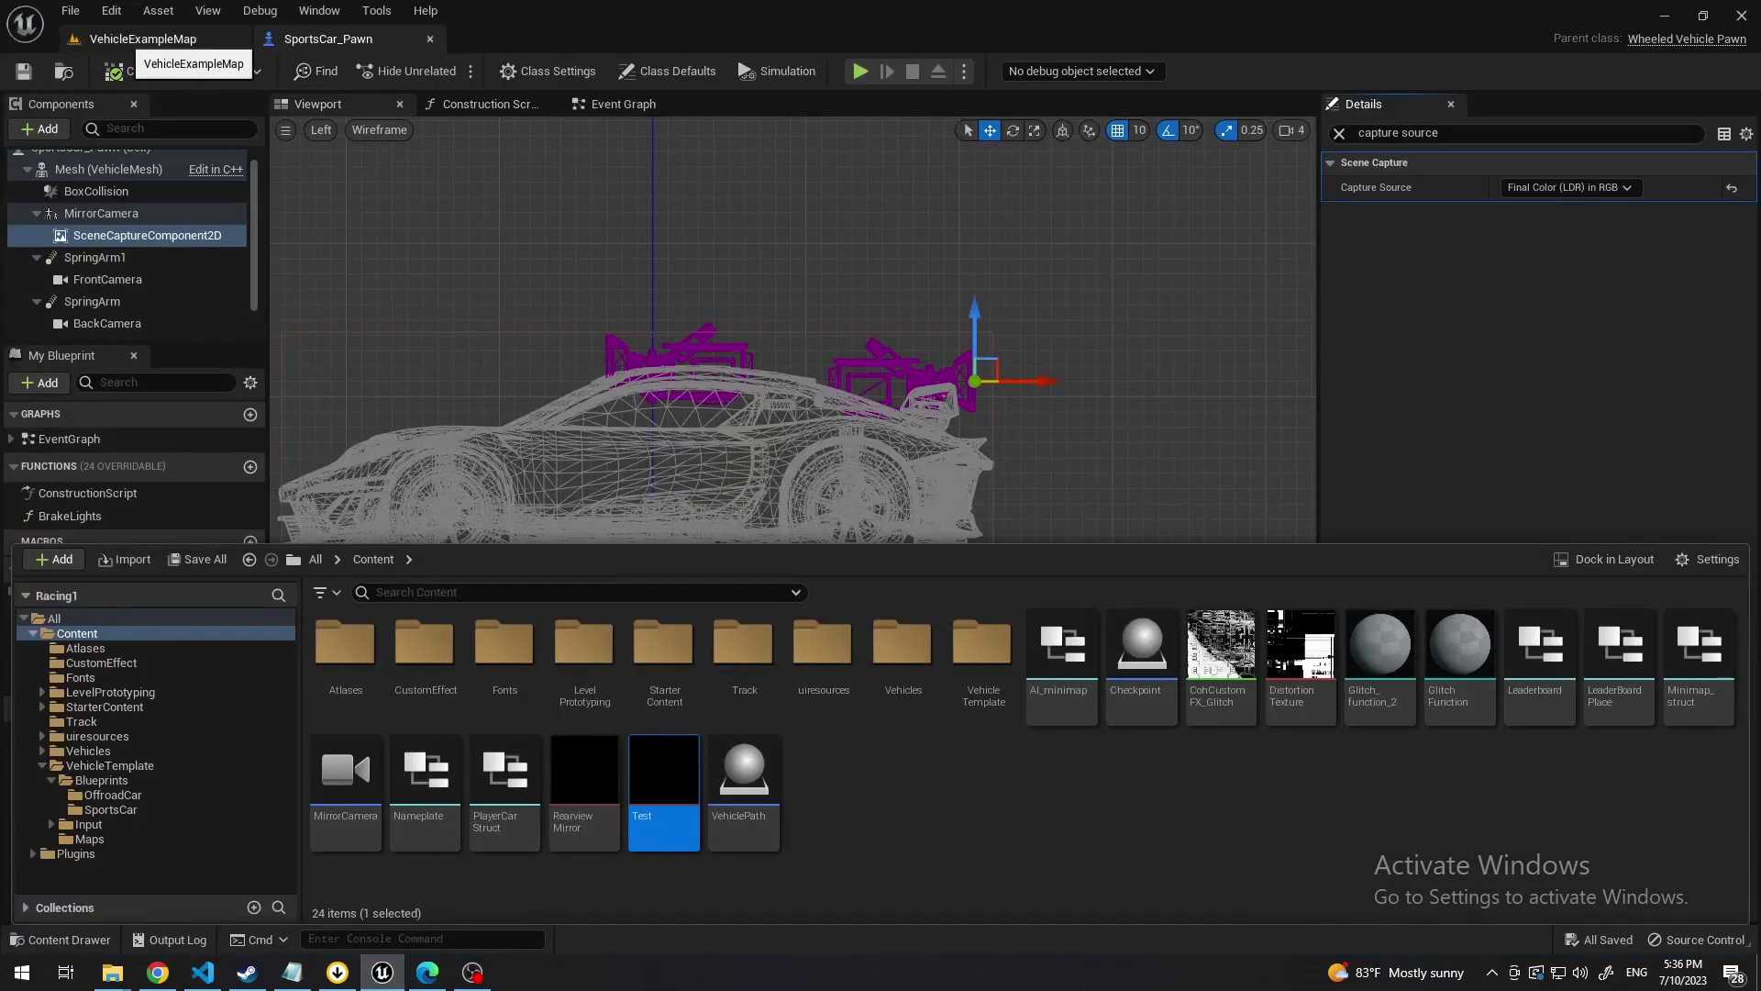
{"action": "left_click", "coordinate": [861, 71]}
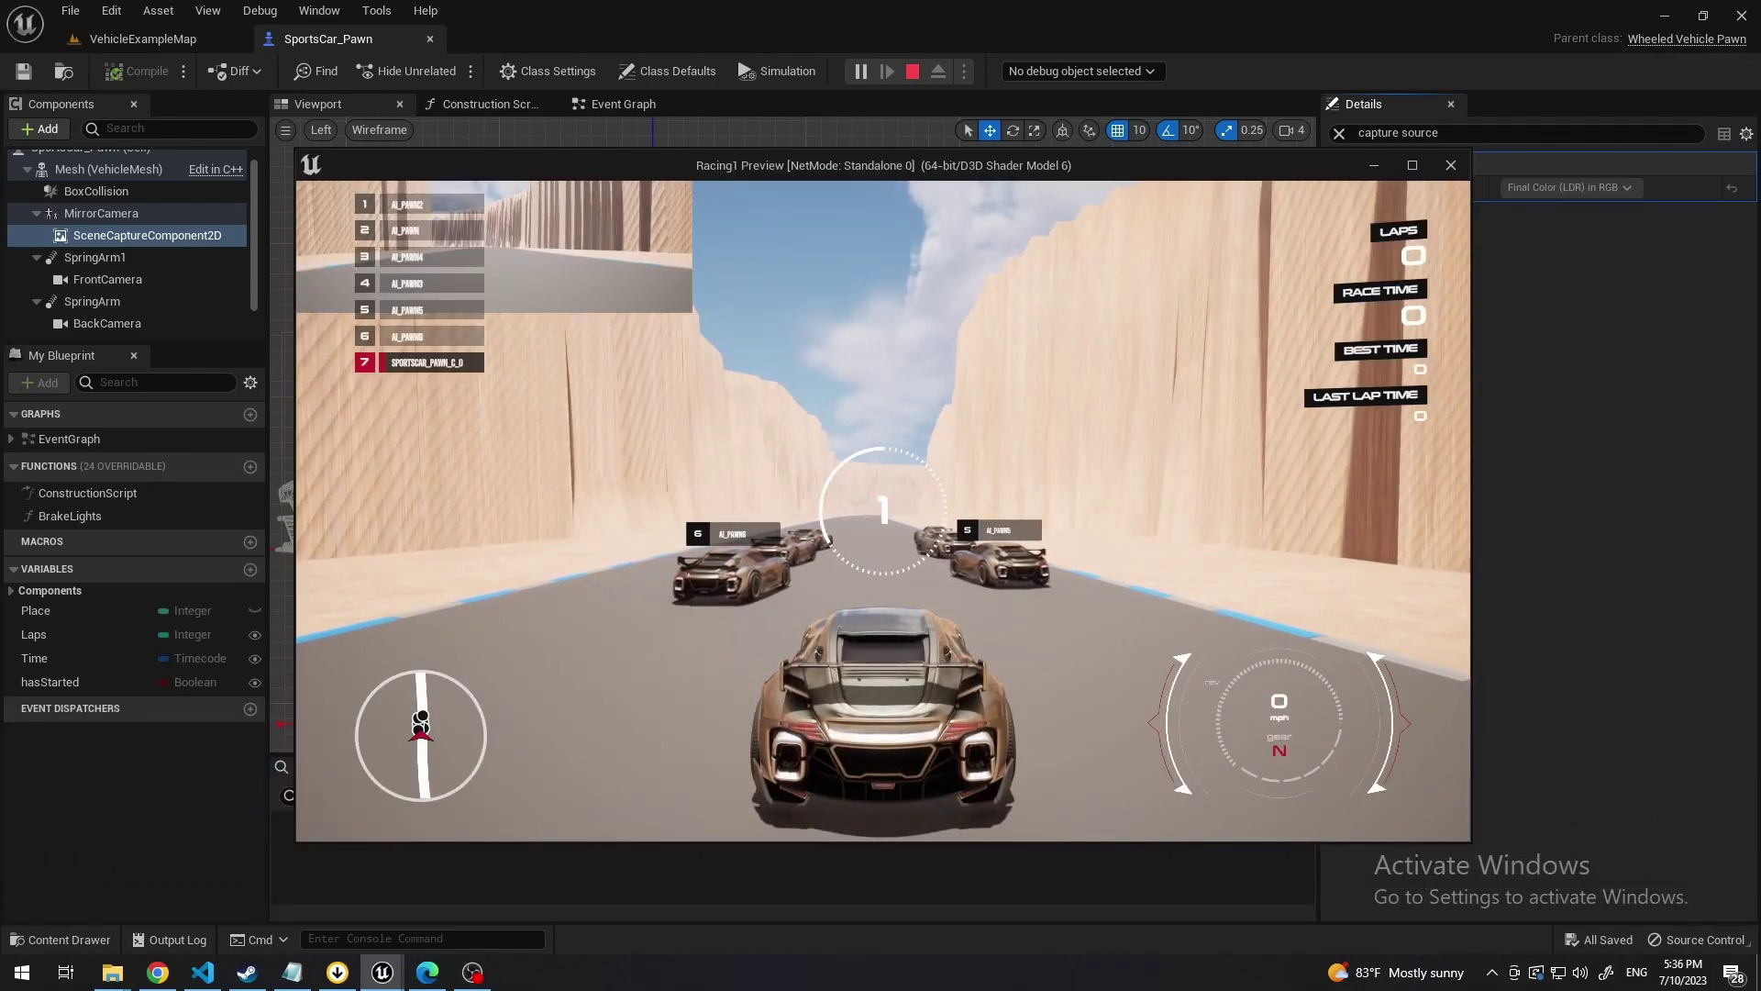
{"action": "key", "text": "w"}
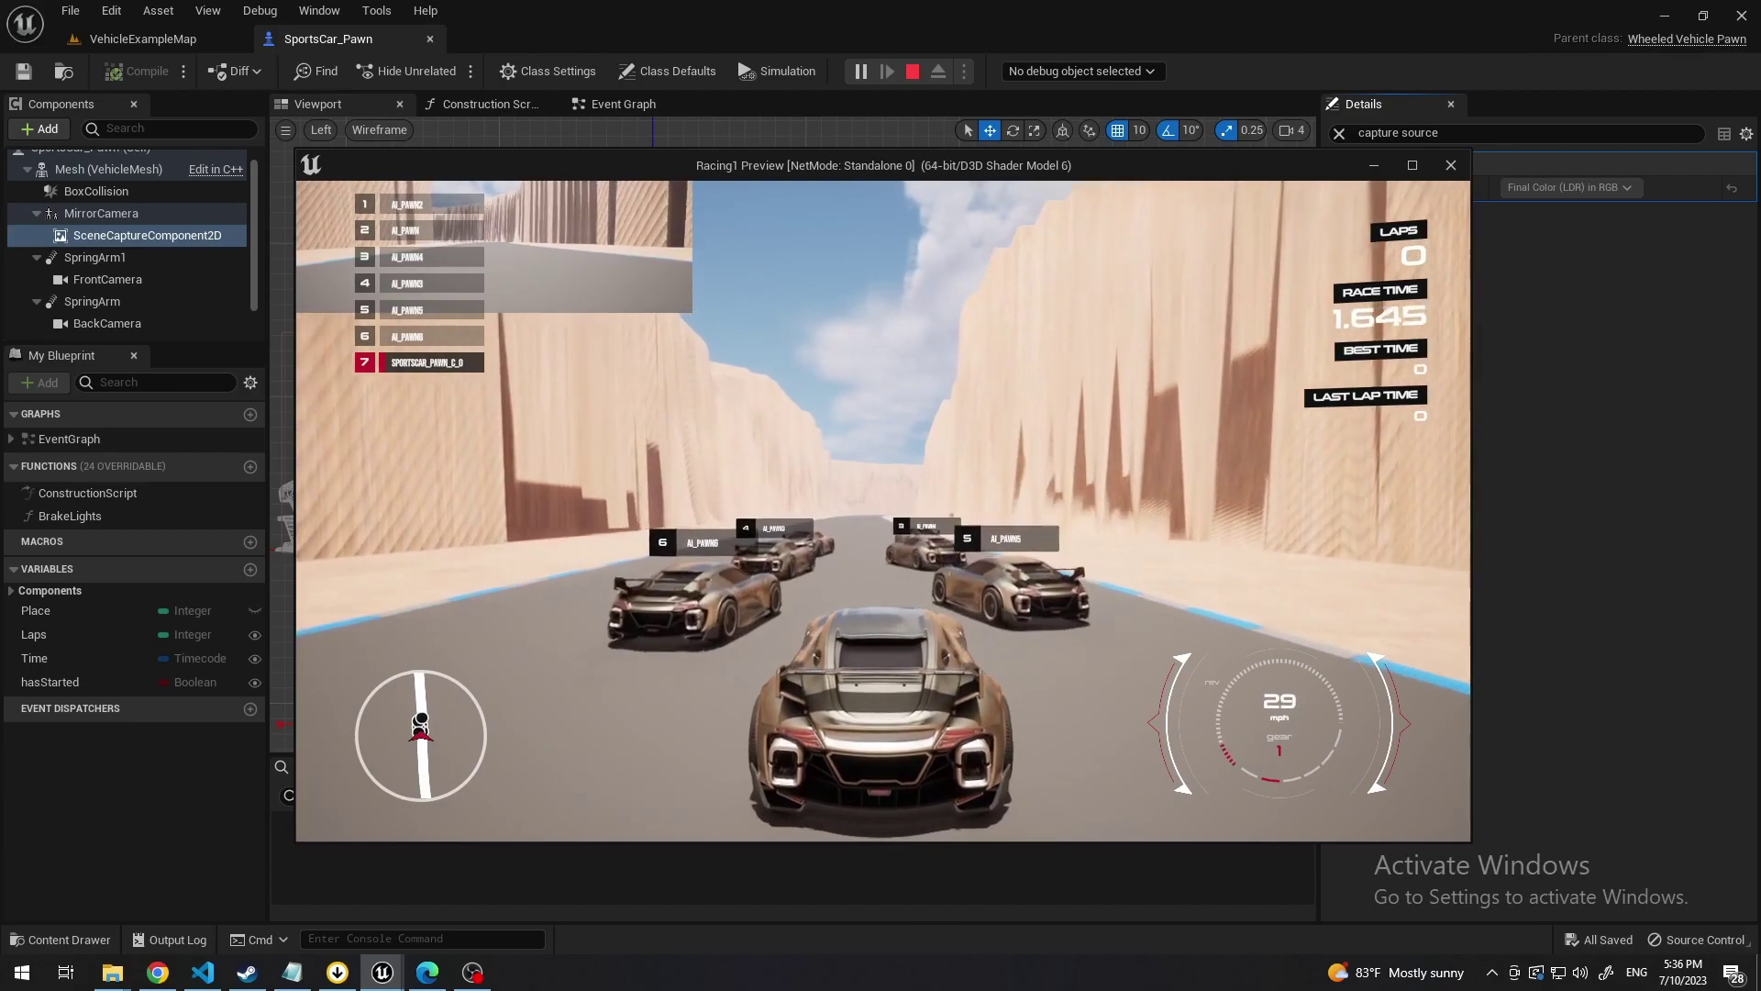
{"action": "key", "text": "s"}
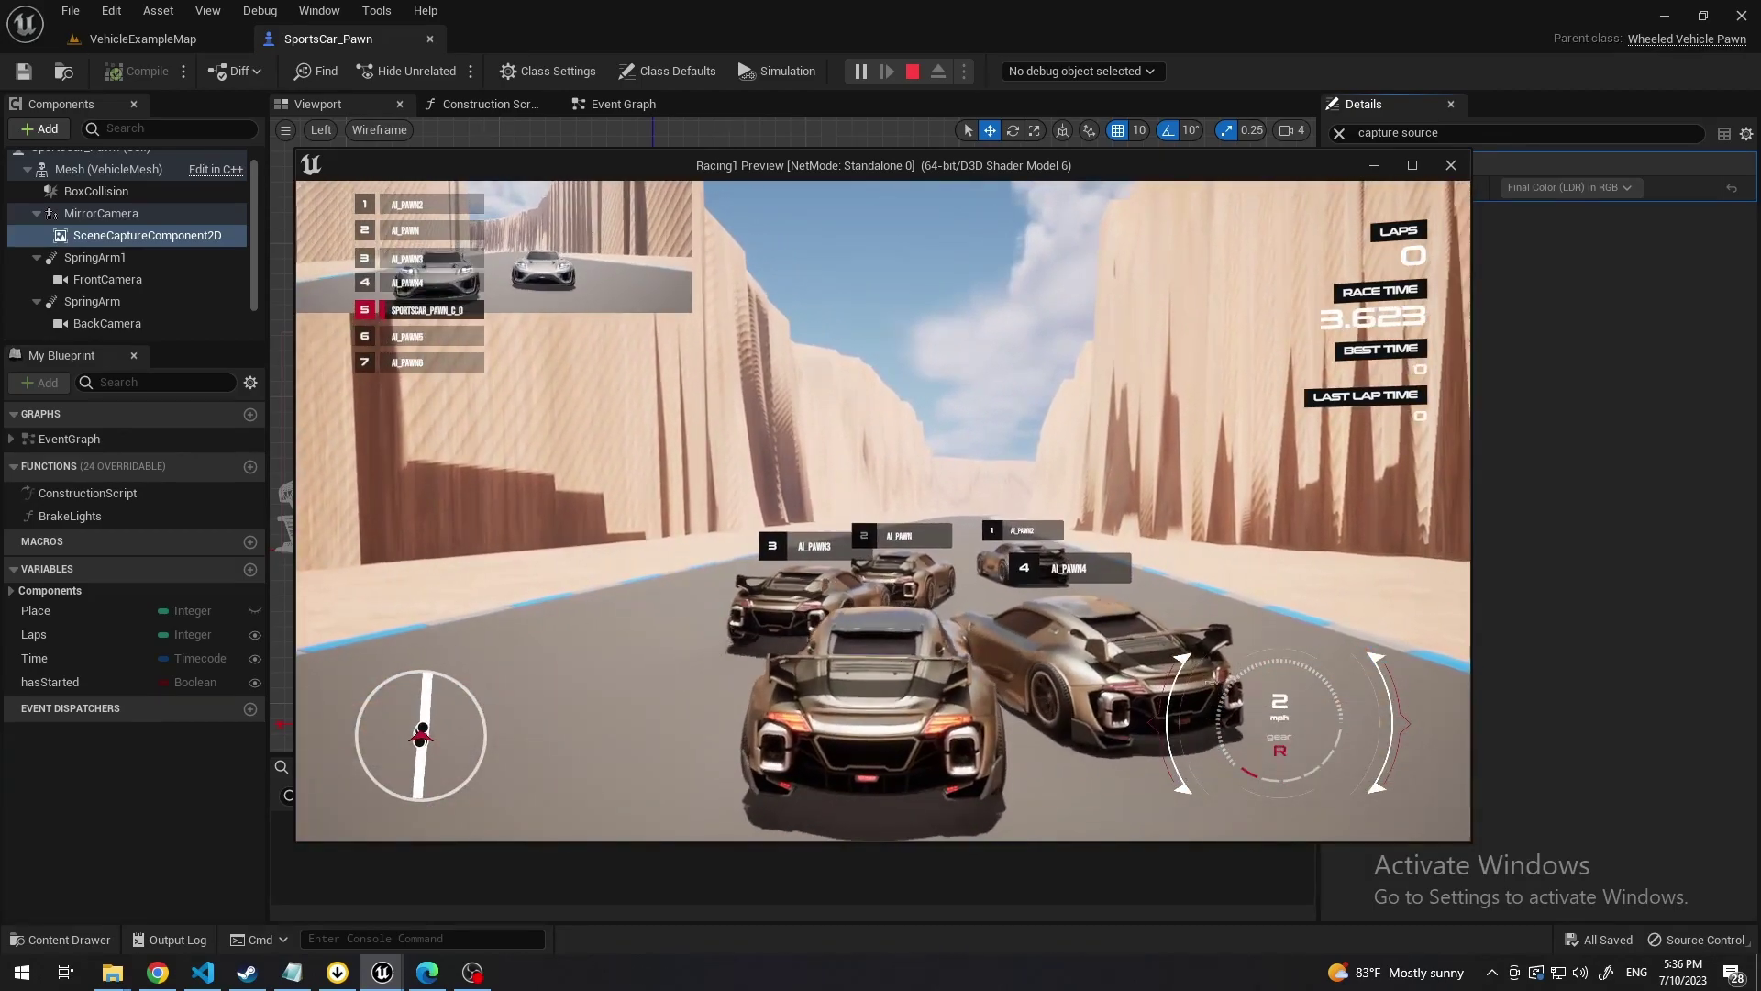
{"action": "key", "text": "w"}
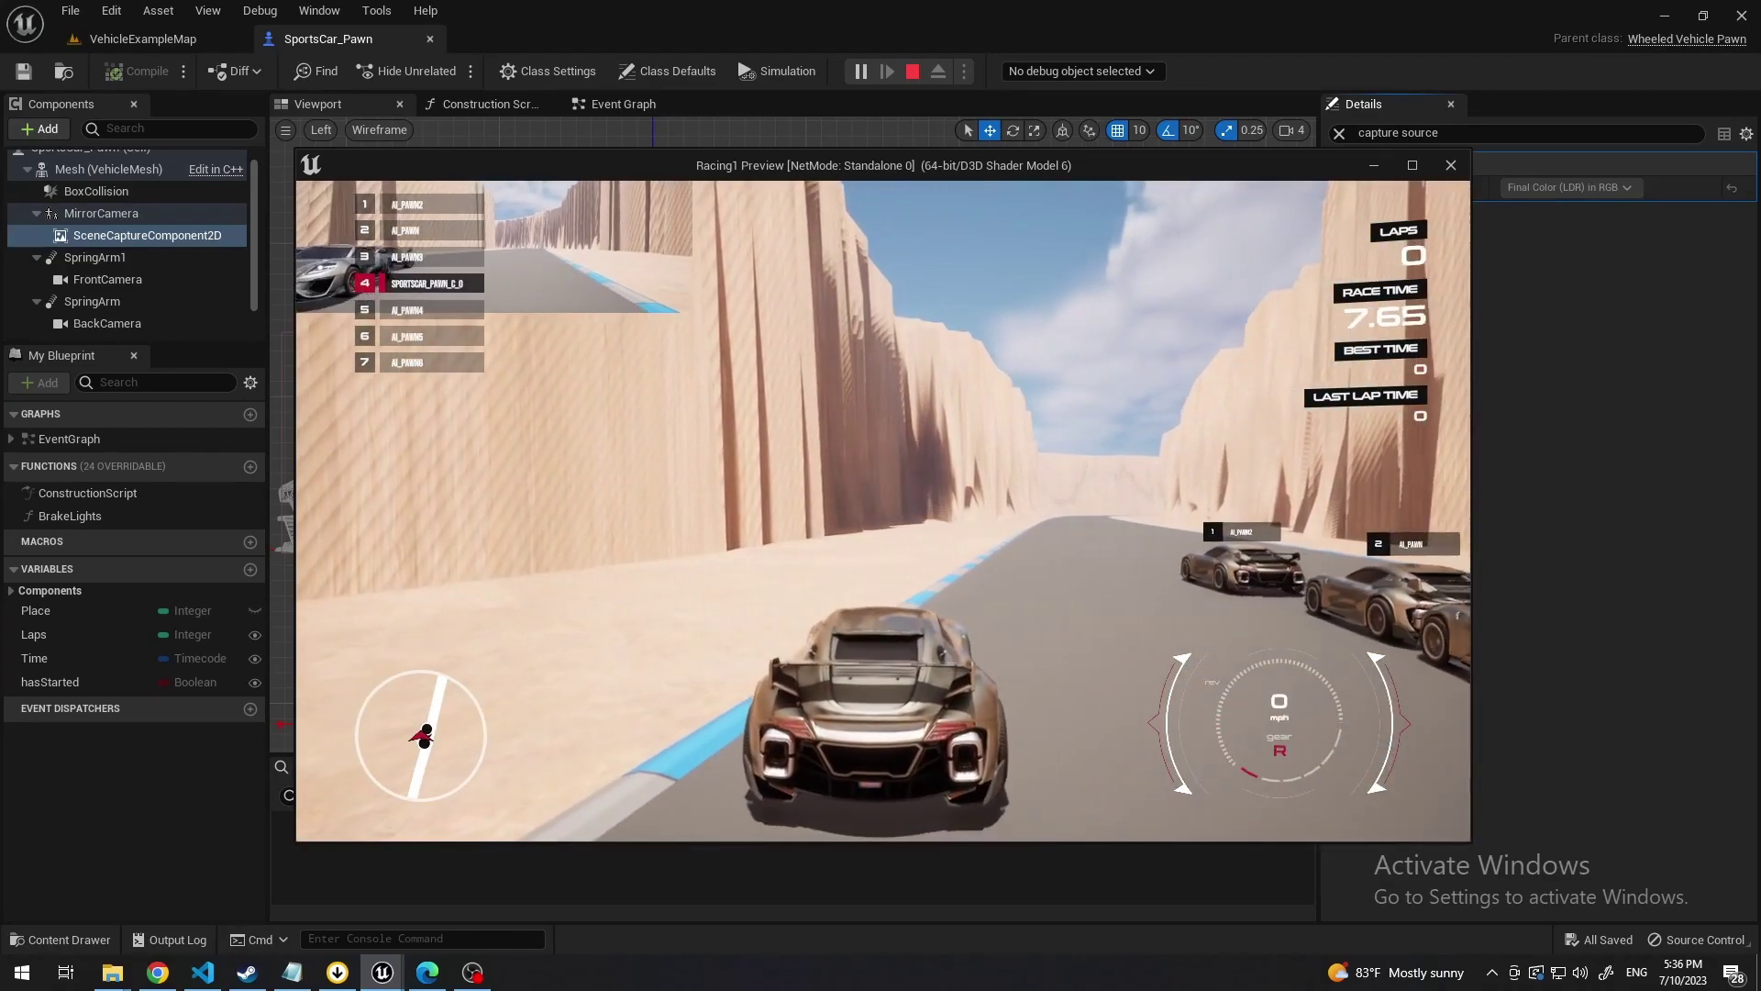
{"action": "key", "text": "Escape"}
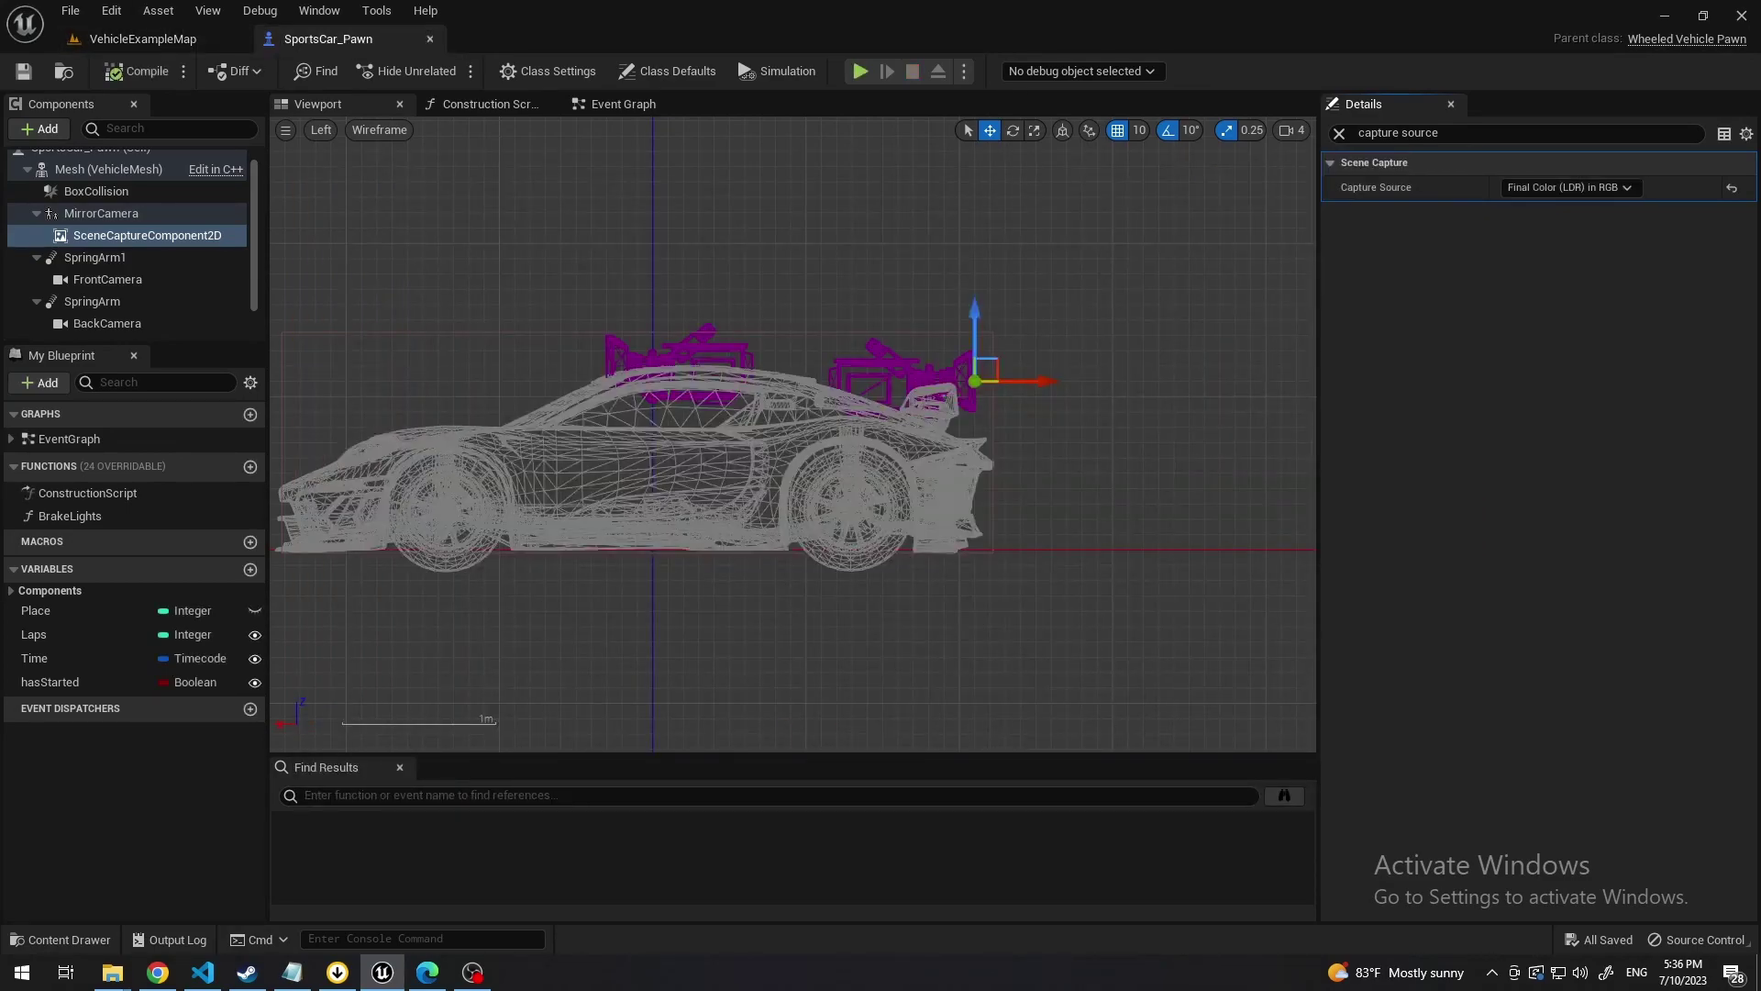
{"action": "left_click", "coordinate": [429, 38]}
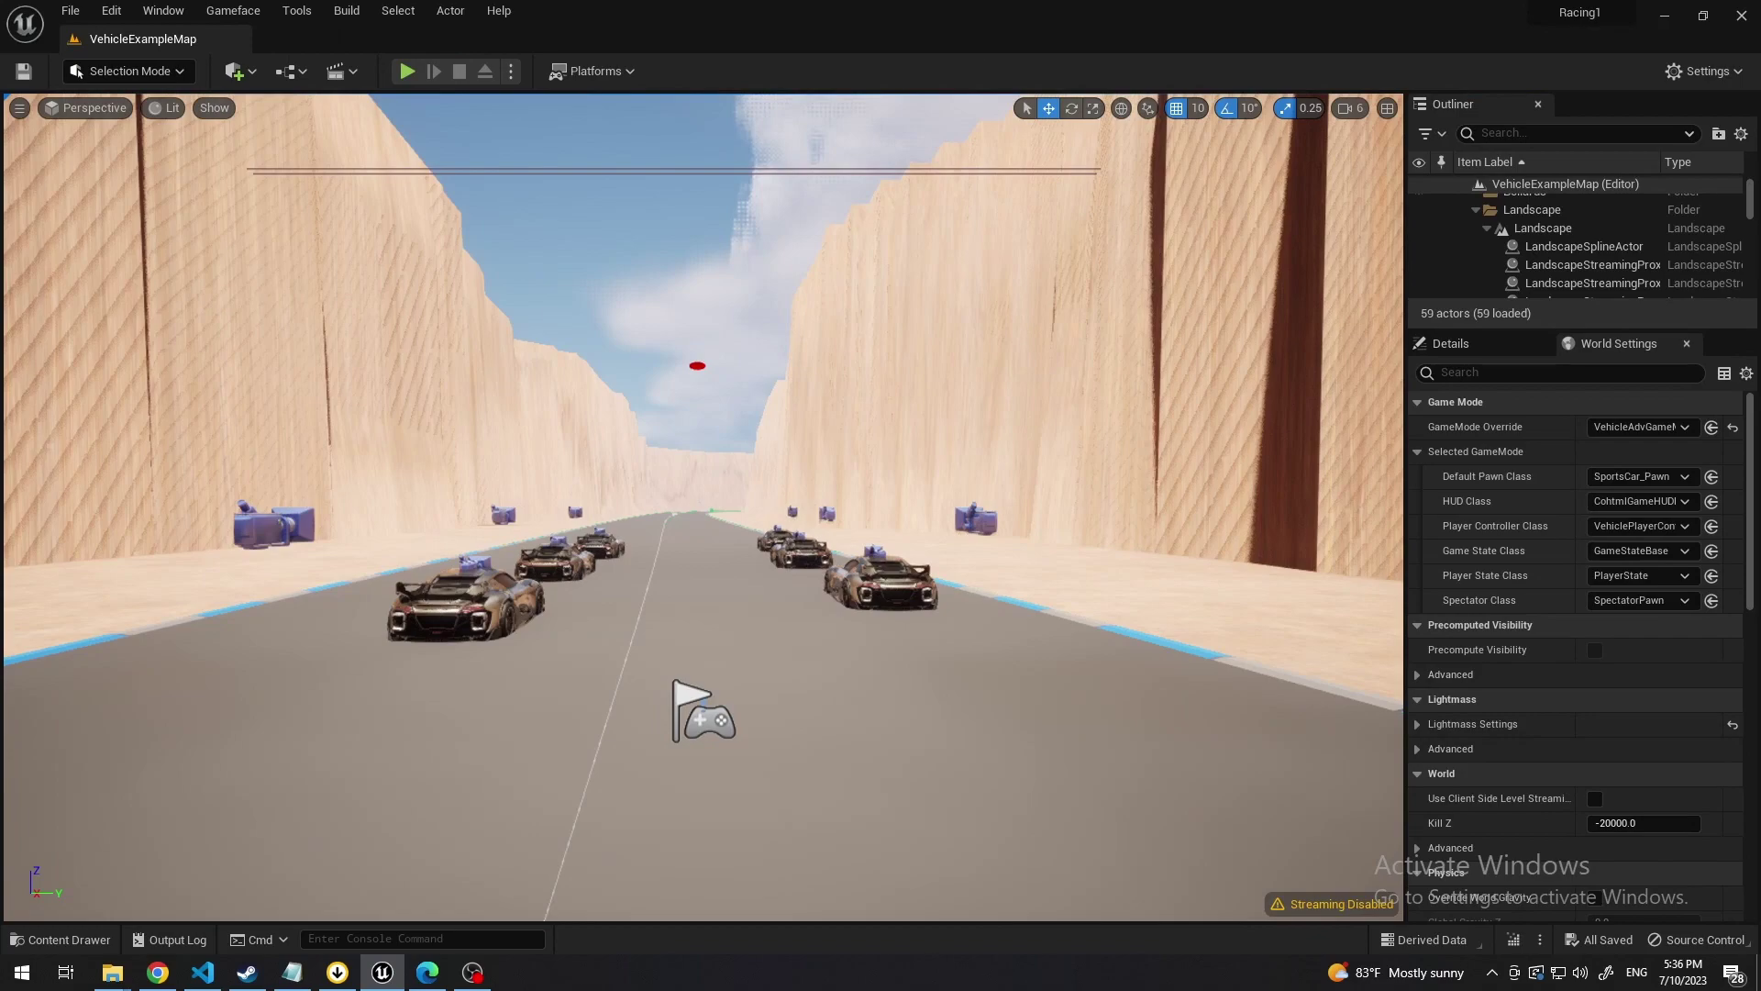
Switch to Visual Studio Code and add a border of 1vh solid #111 to the .rearview-mirror rule.
{"action": "left_click", "coordinate": [203, 973]}
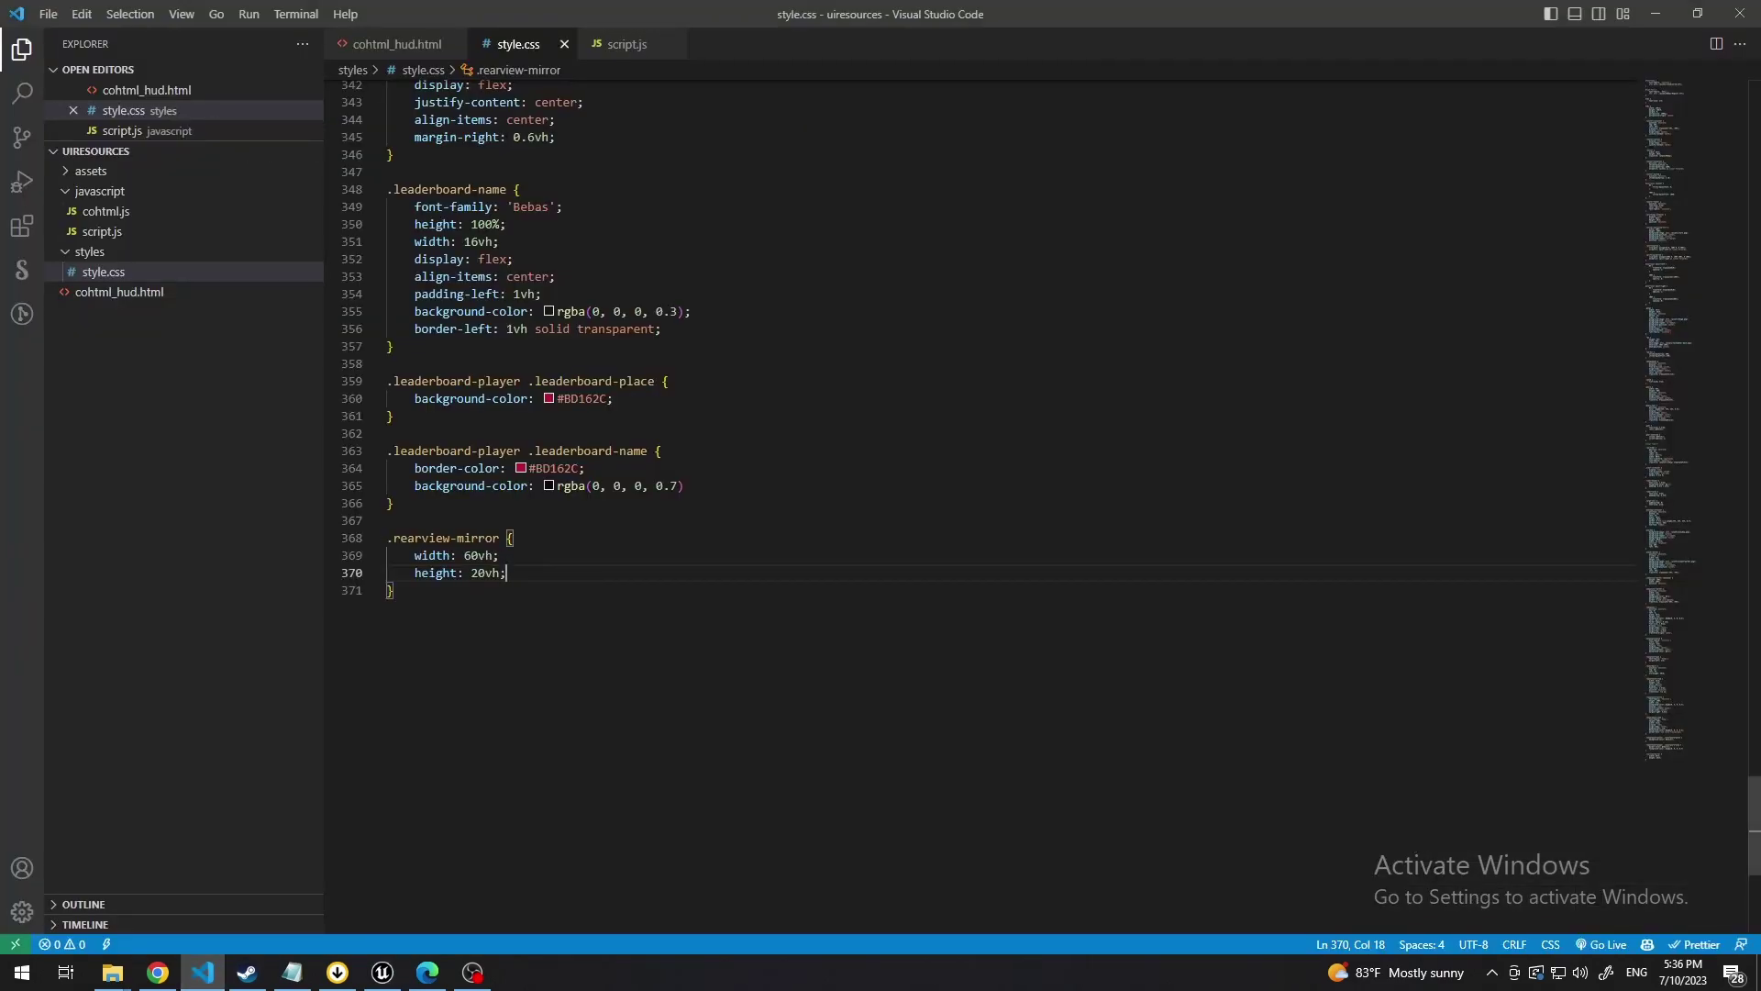
{"action": "key", "text": "Return"}
{"action": "type", "text": "border"}
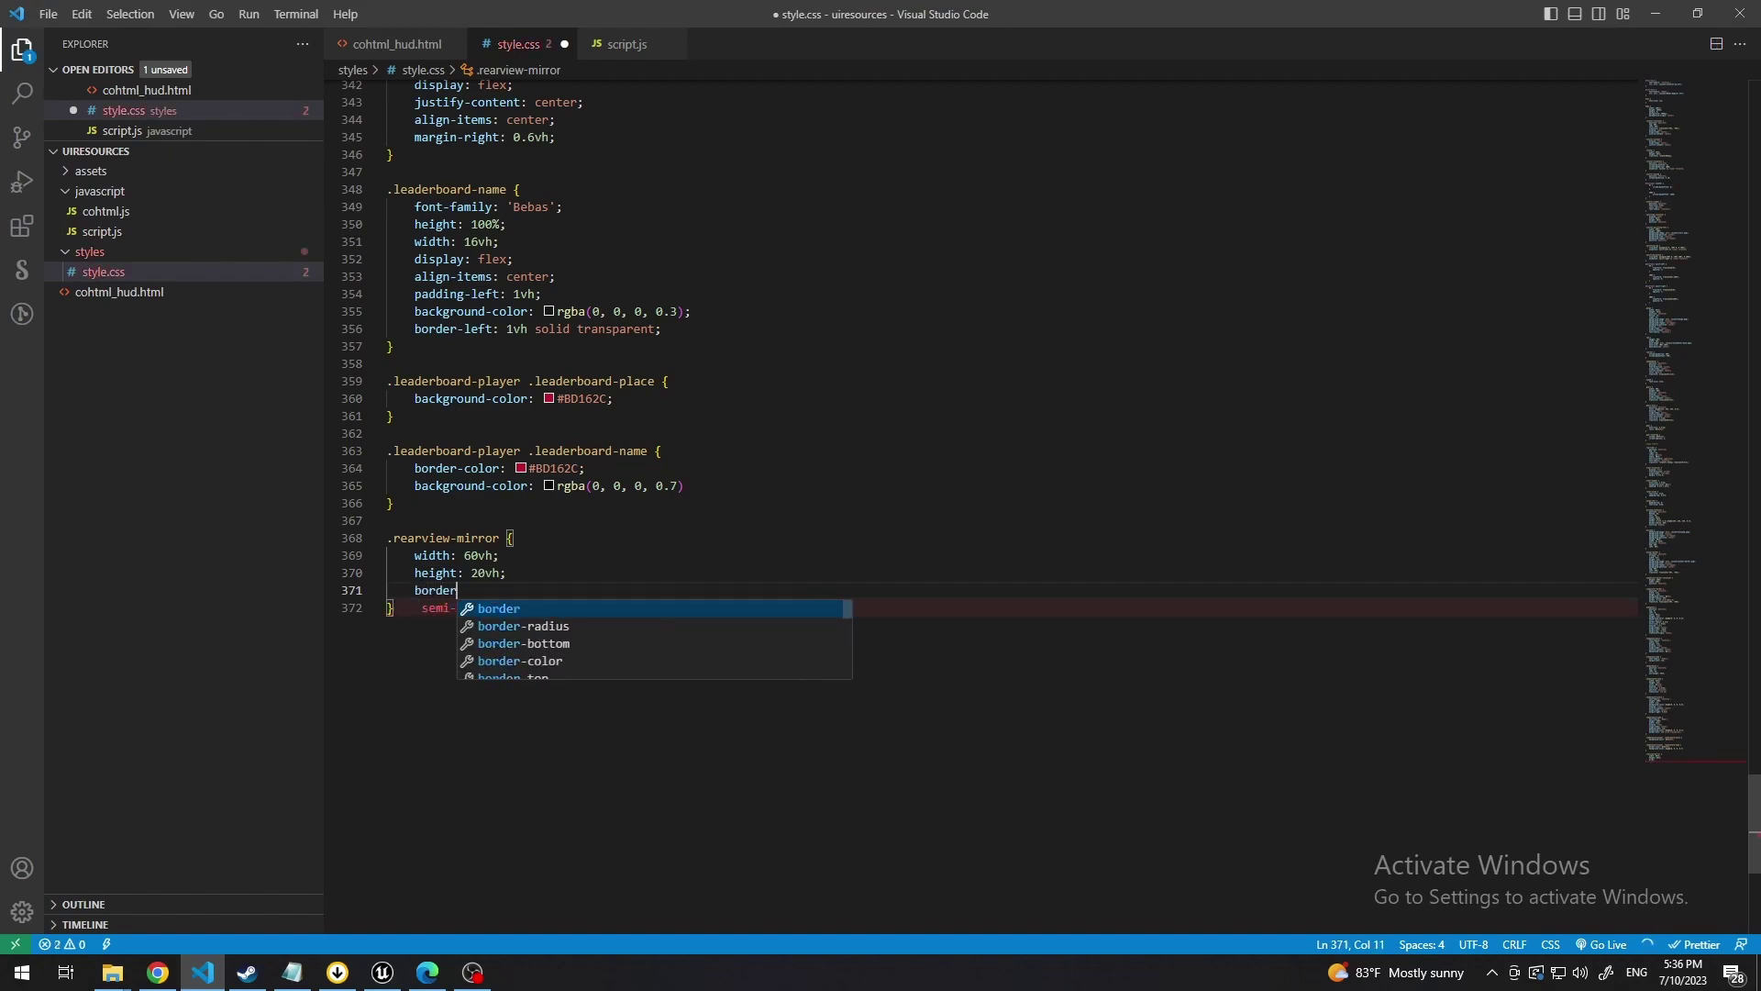
{"action": "type", "text": ": 1vh "}
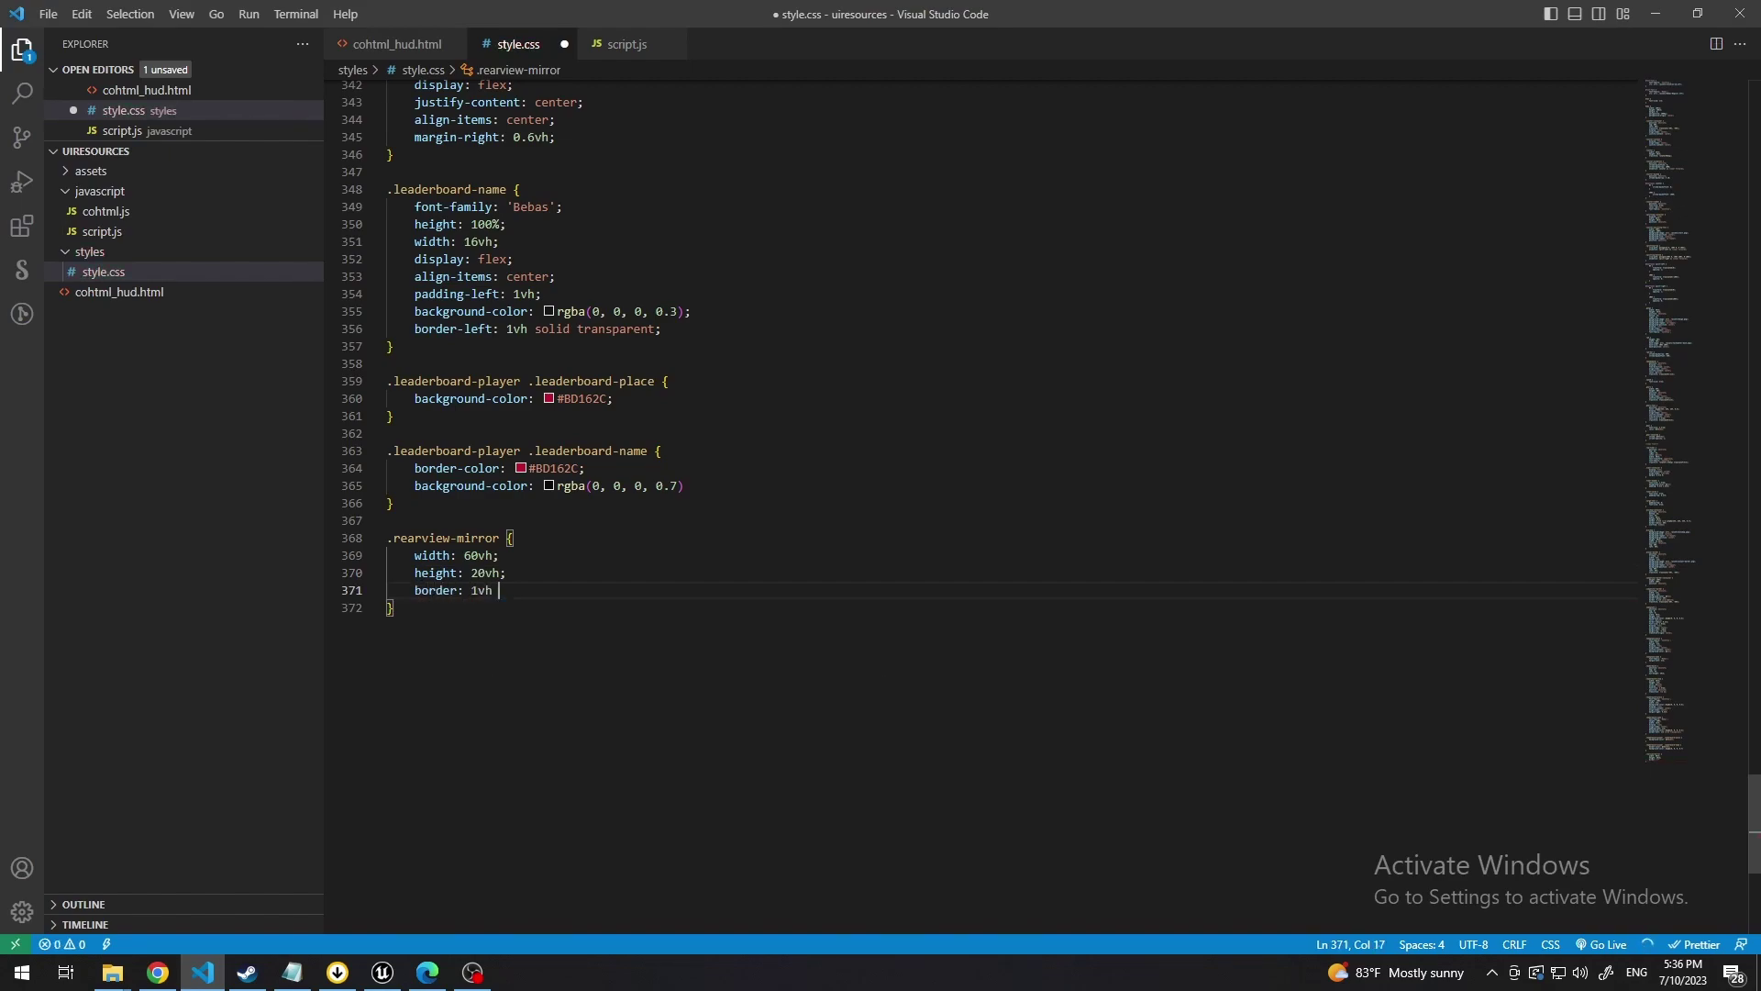
{"action": "type", "text": "solid #"}
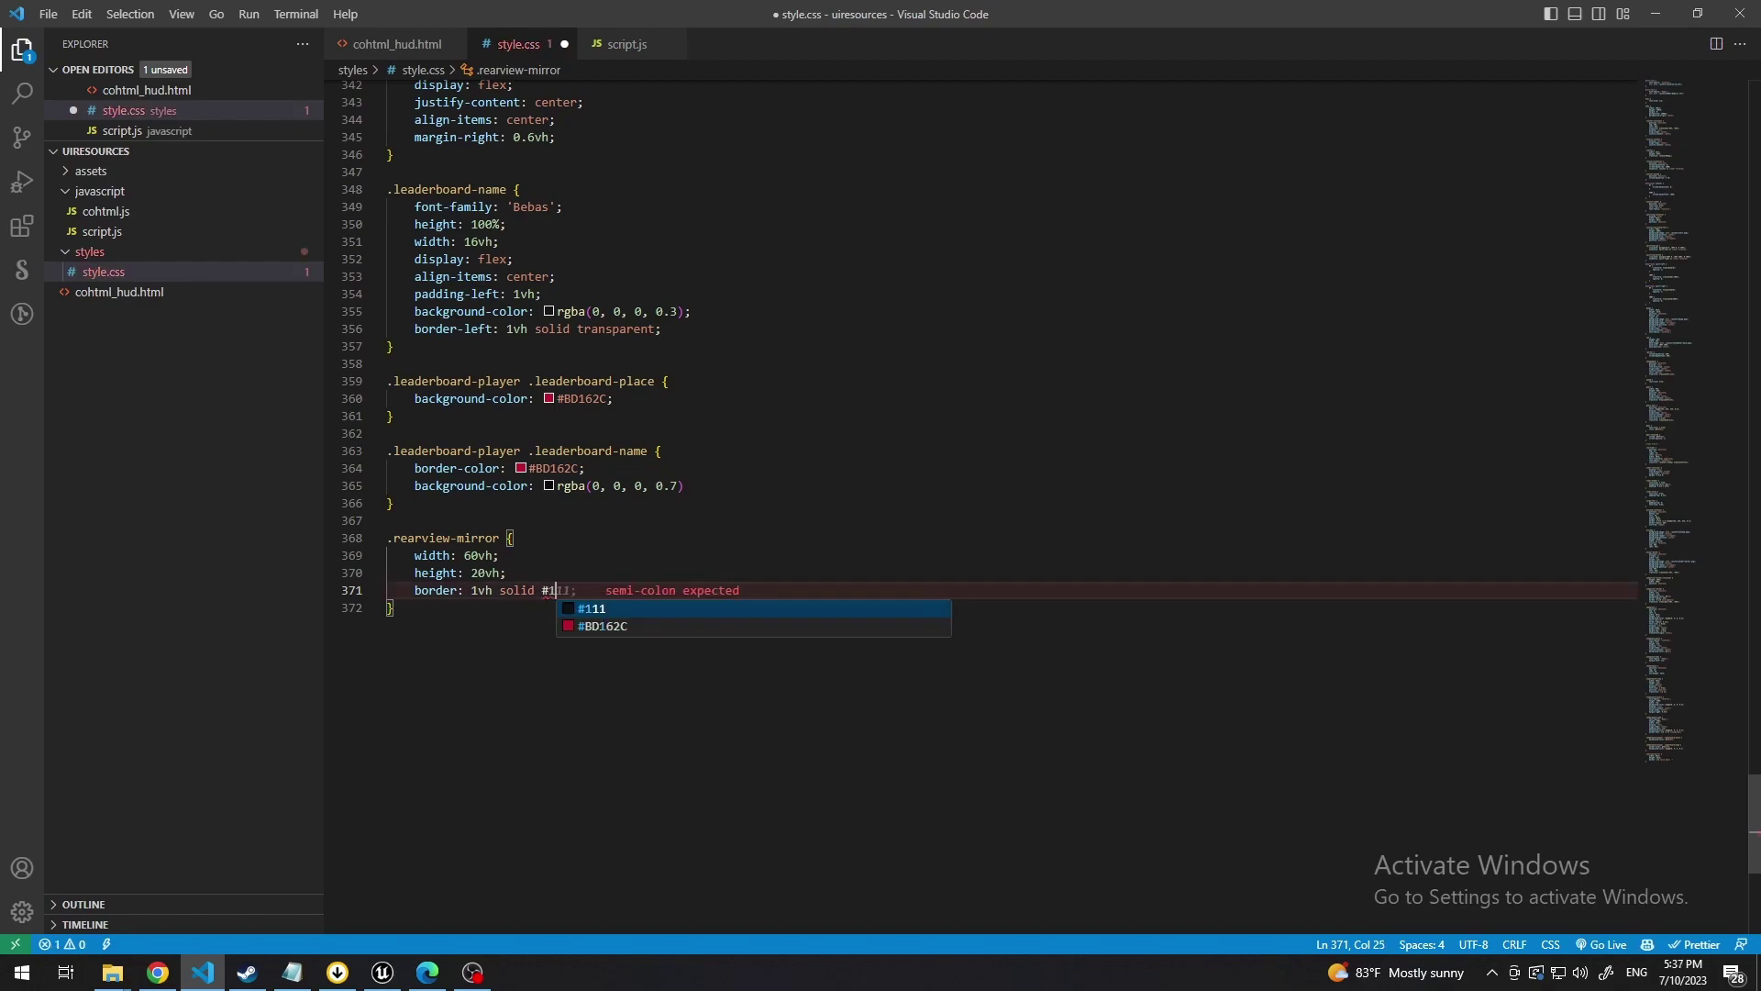
{"action": "type", "text": "1"}
{"action": "key", "text": "Tab"}
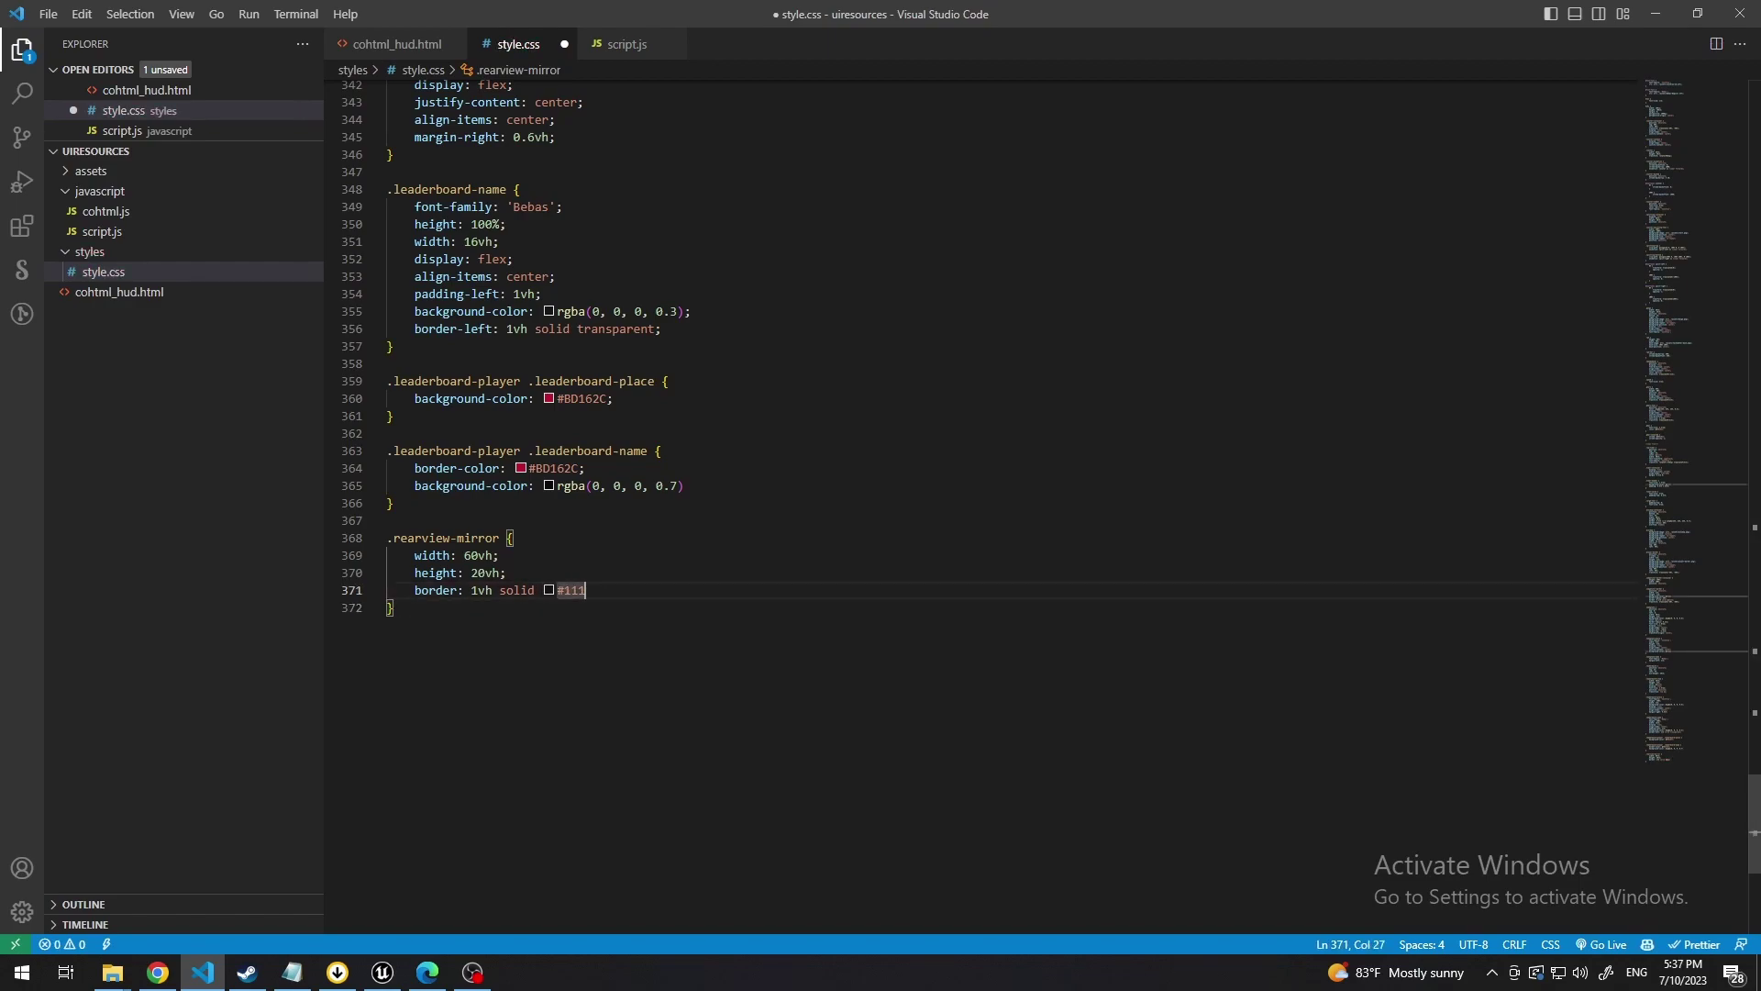
{"action": "type", "text": "po"}
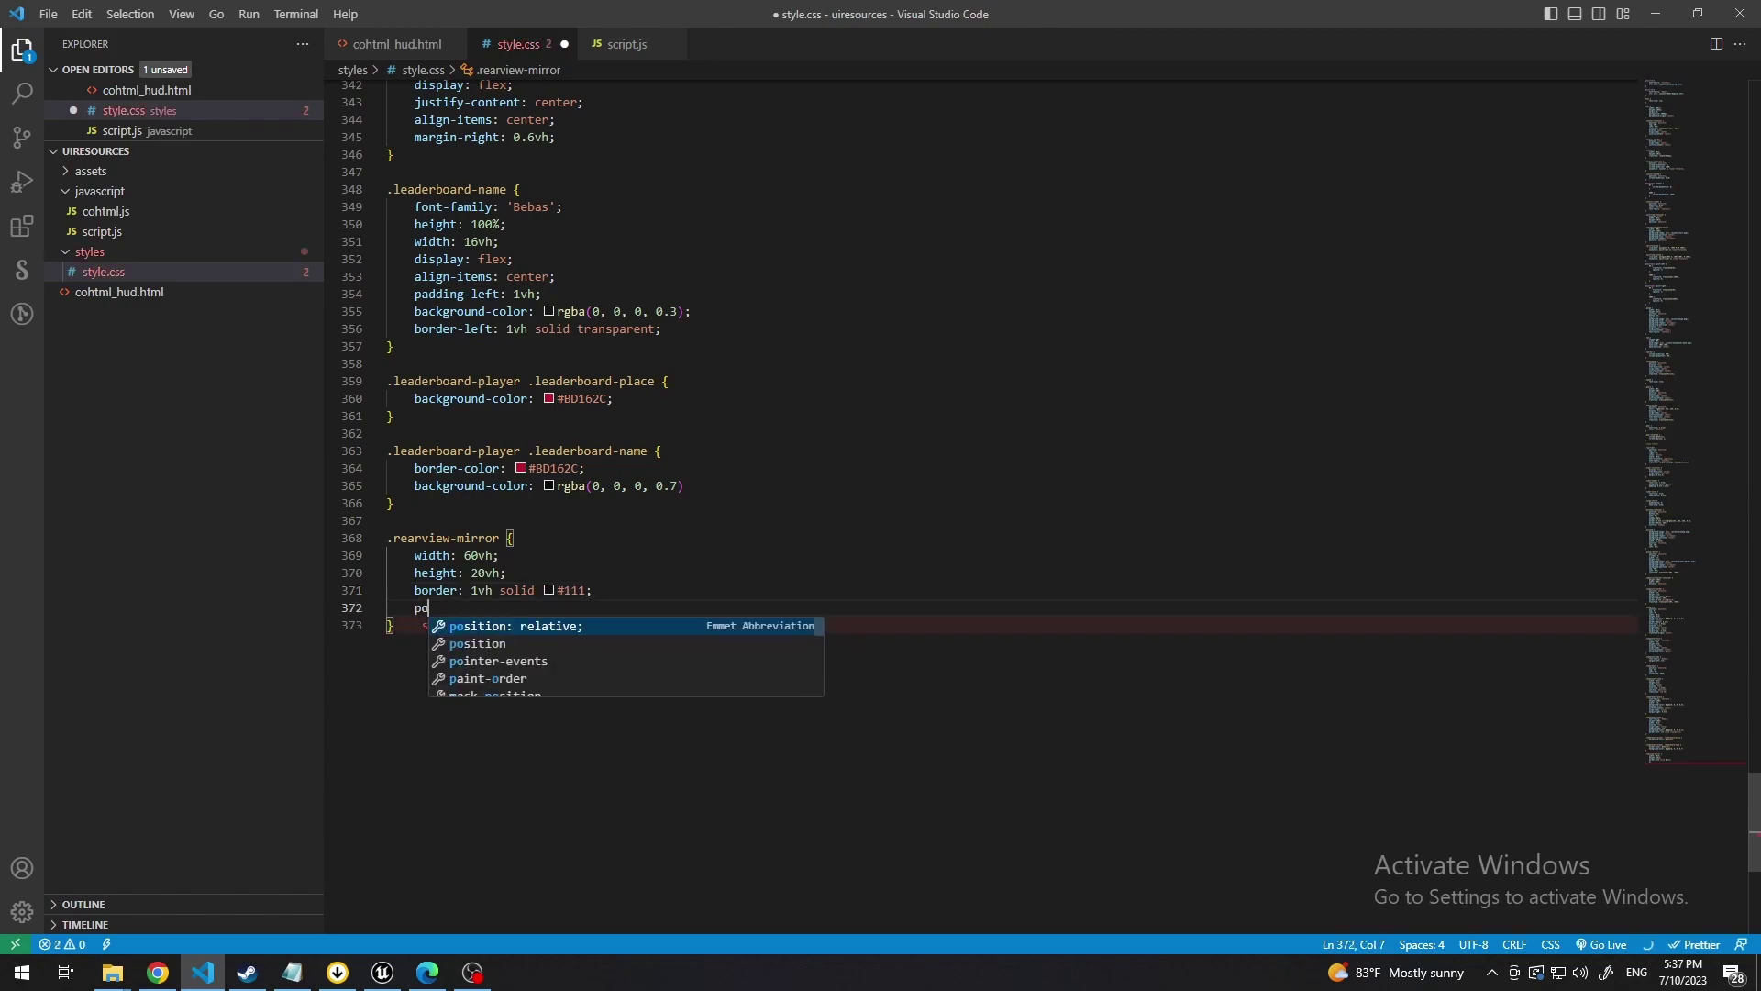
{"action": "key", "text": "BackSpace"}
{"action": "key", "text": "BackSpace"}
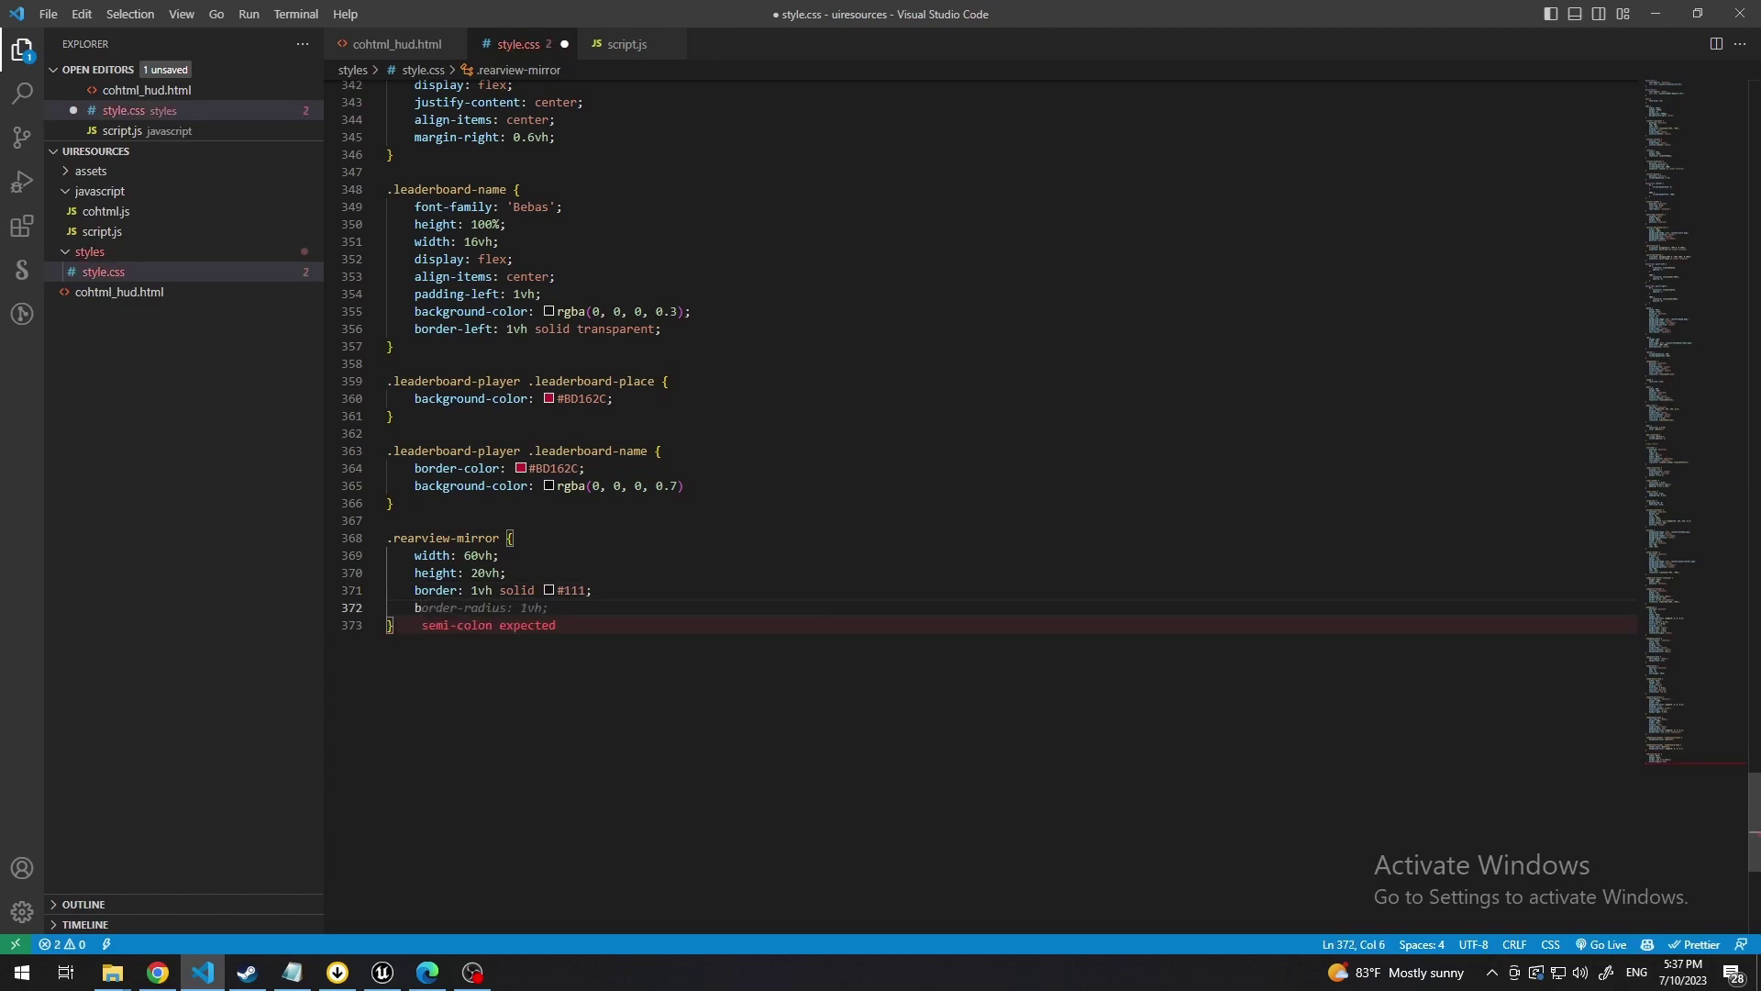
Add a border-radius of 3vh to the .rearview-mirror rule.
{"action": "type", "text": "bor"}
{"action": "key", "text": "Tab"}
{"action": "key", "text": "ctrl+shift+Left"}
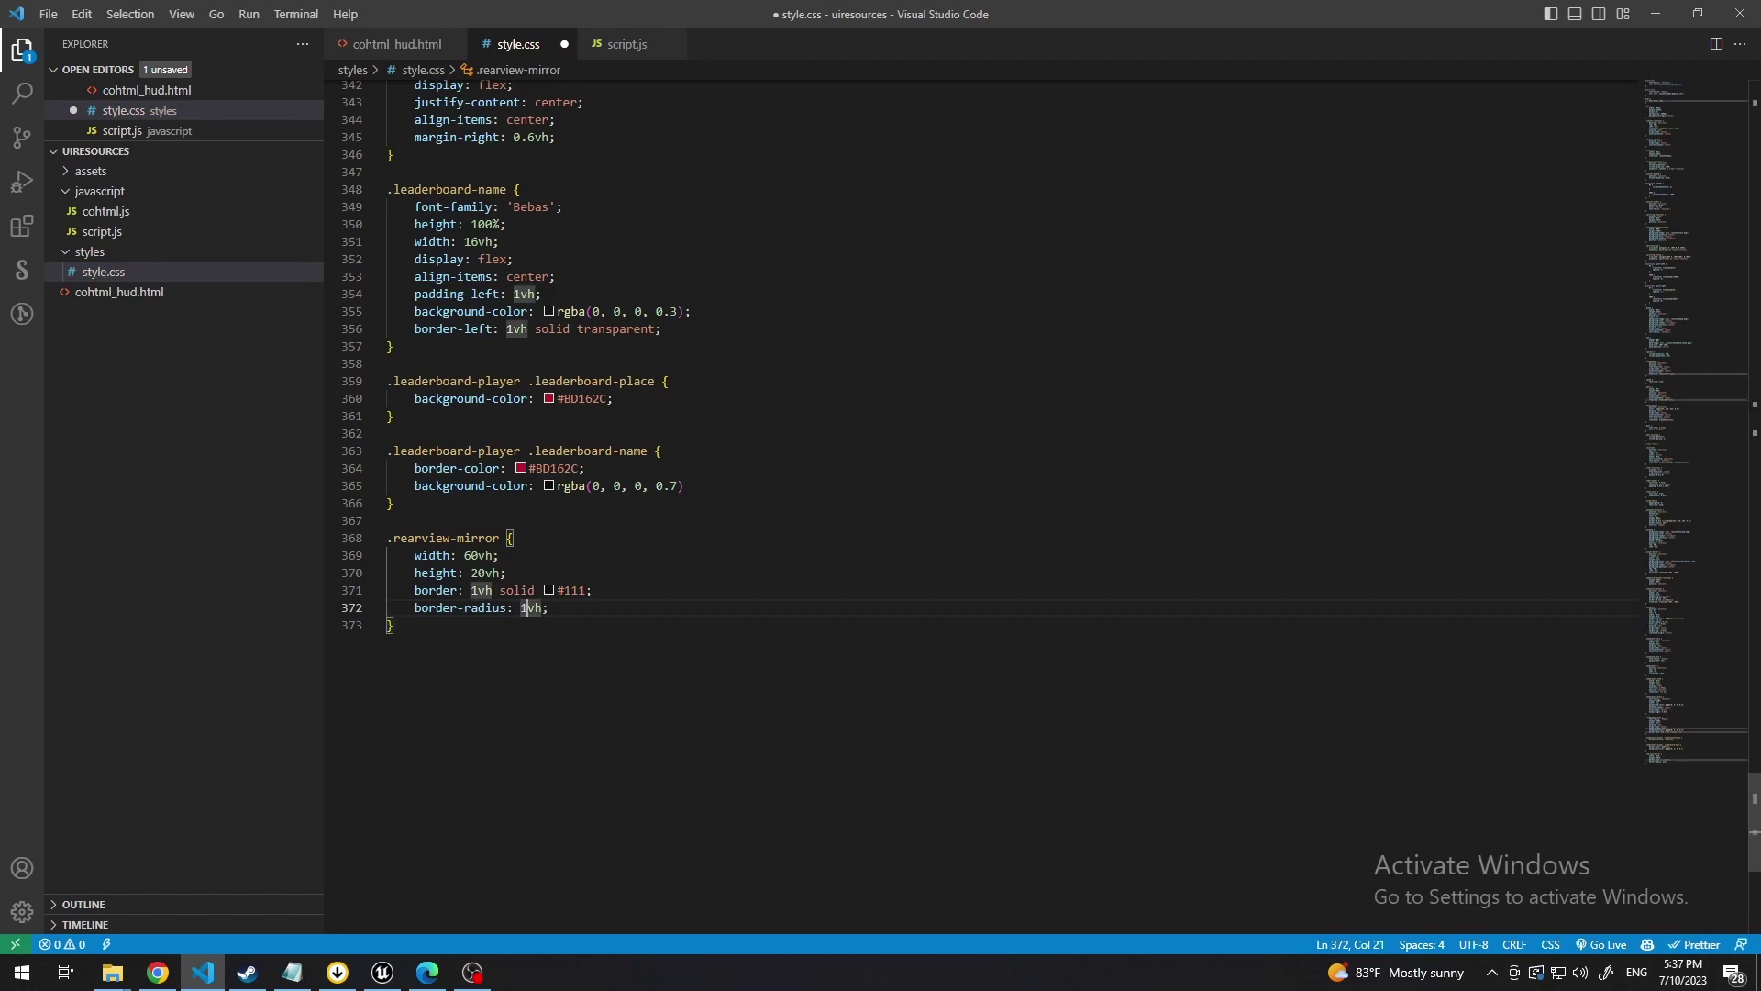
{"action": "type", "text": "3vh"}
{"action": "key", "text": "Right"}
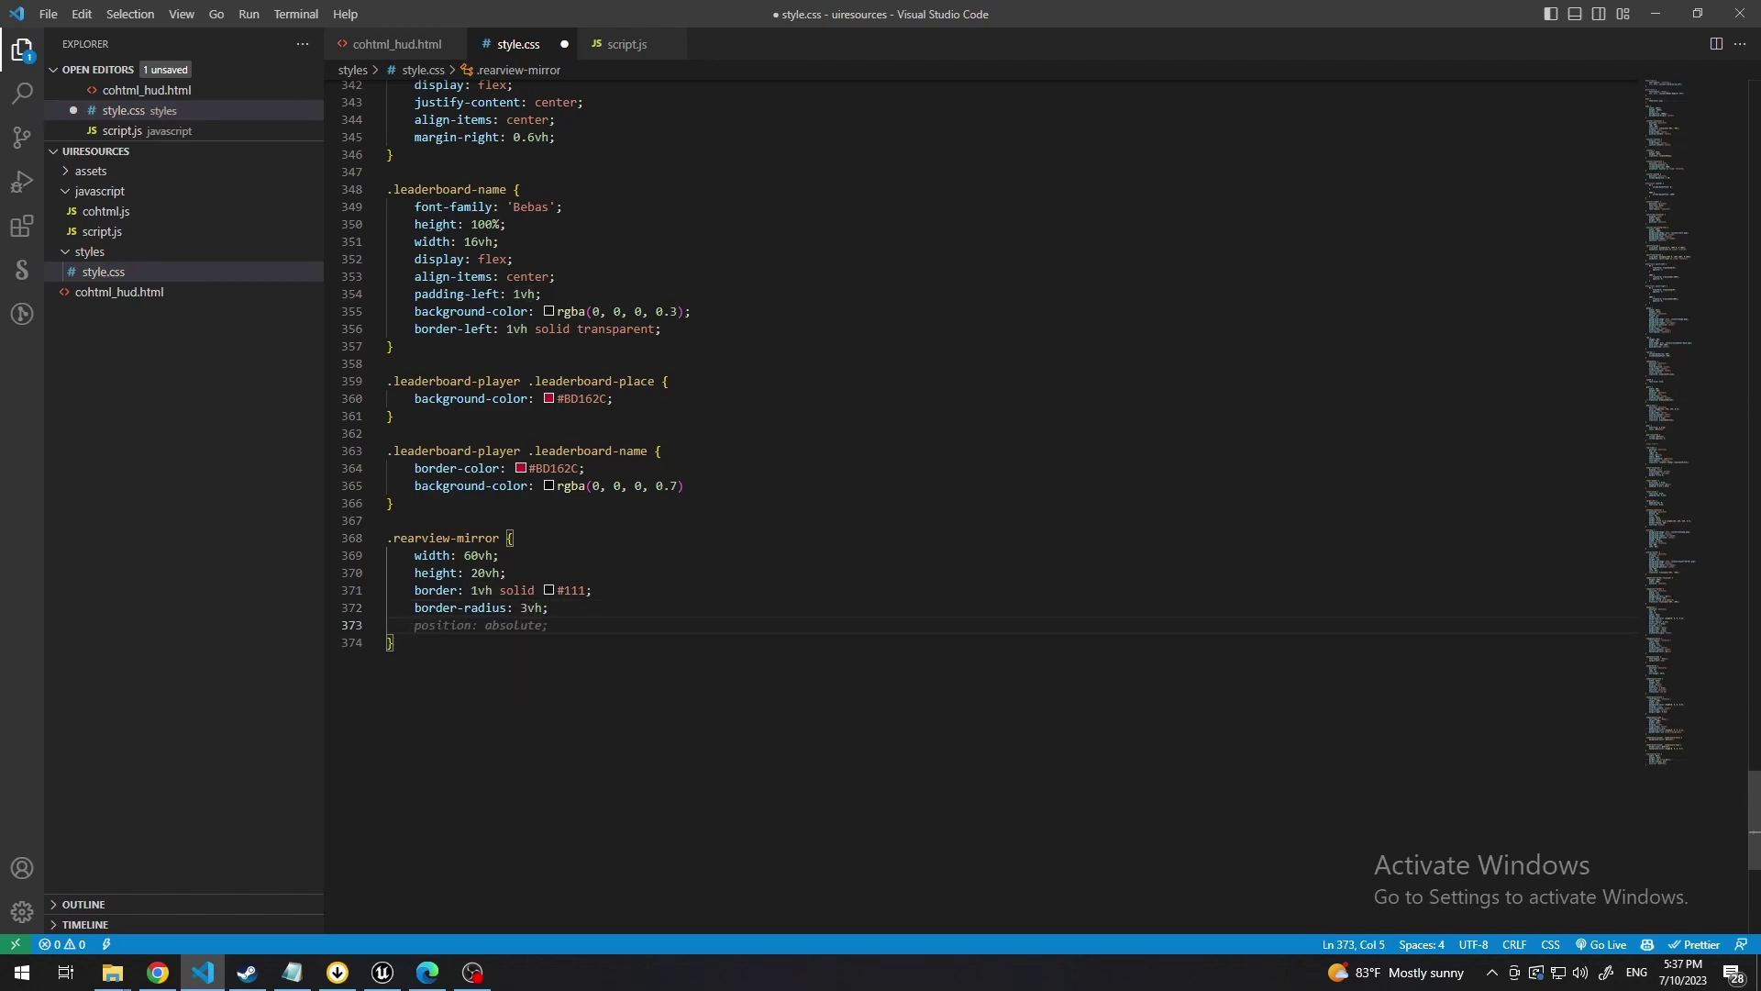
Give the .rearview-mirror rule absolute positioning with left at 50% and top at 2%.
{"action": "type", "text": "pos"}
{"action": "key", "text": "Tab"}
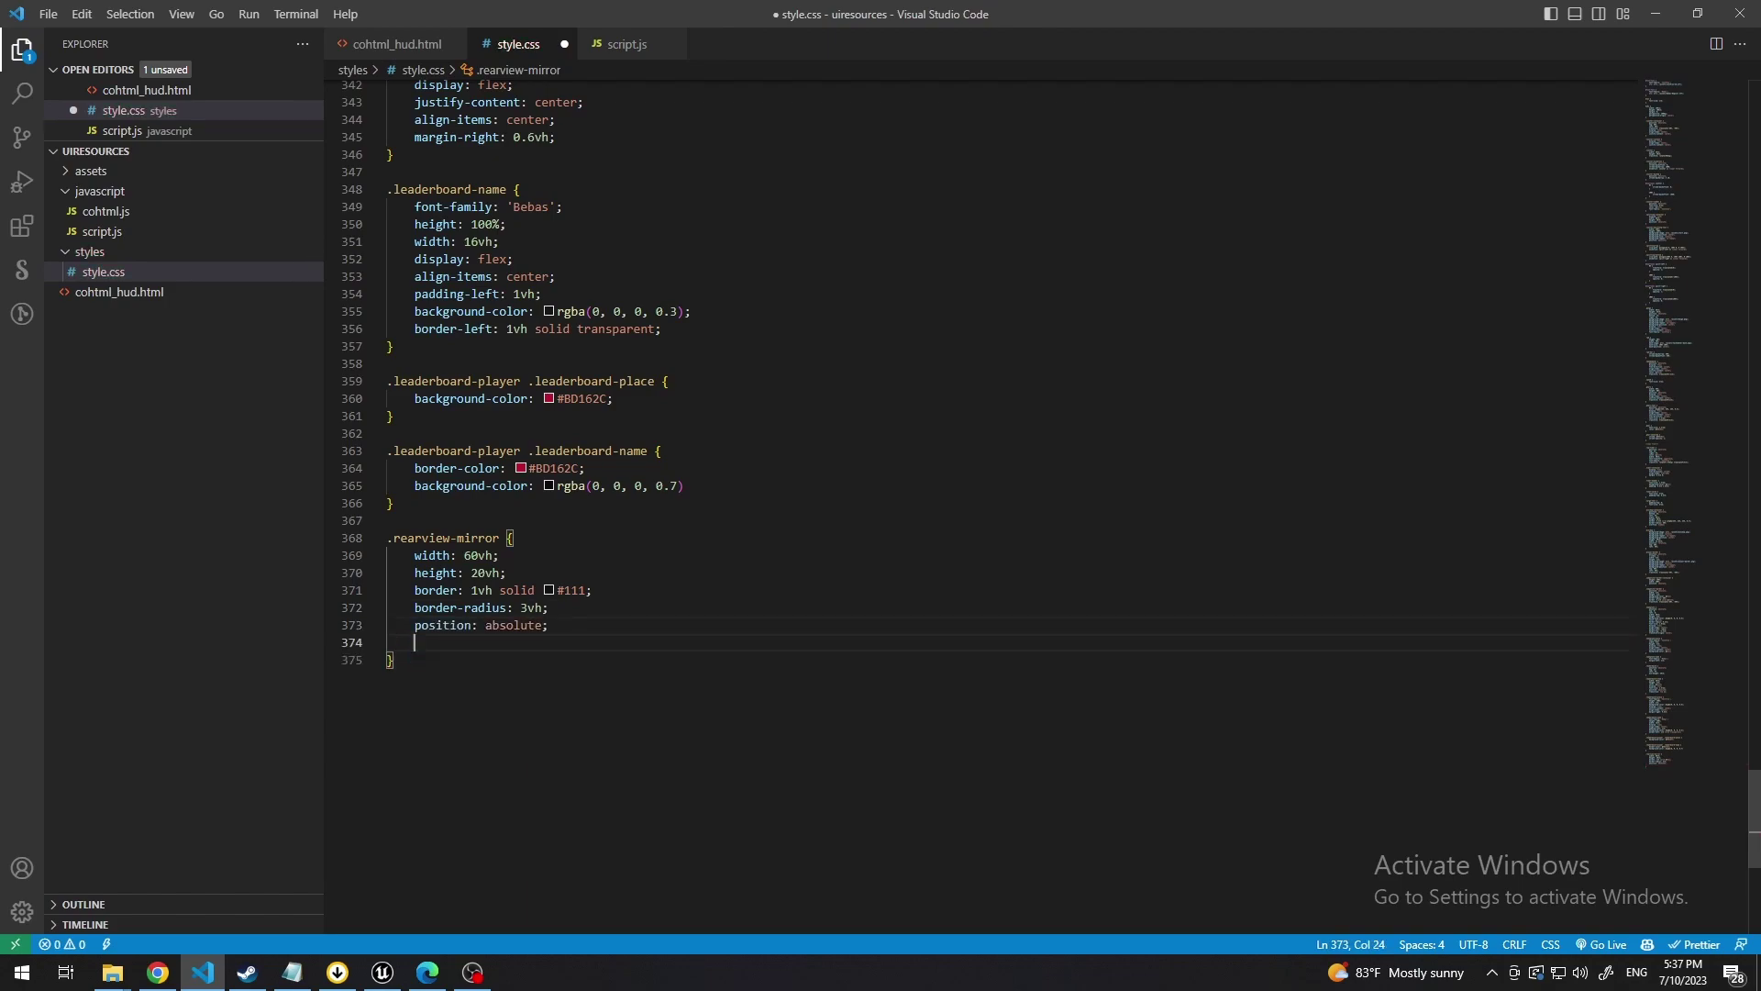
{"action": "type", "text": "eft"}
{"action": "key", "text": "Tab"}
{"action": "type", "text": "50%"}
{"action": "key", "text": "End"}
{"action": "type", "text": "top"}
{"action": "key", "text": "Tab"}
Add a translateX(-50%) transform to the .rearview-mirror rule and save style.css.
{"action": "type", "text": "tra"}
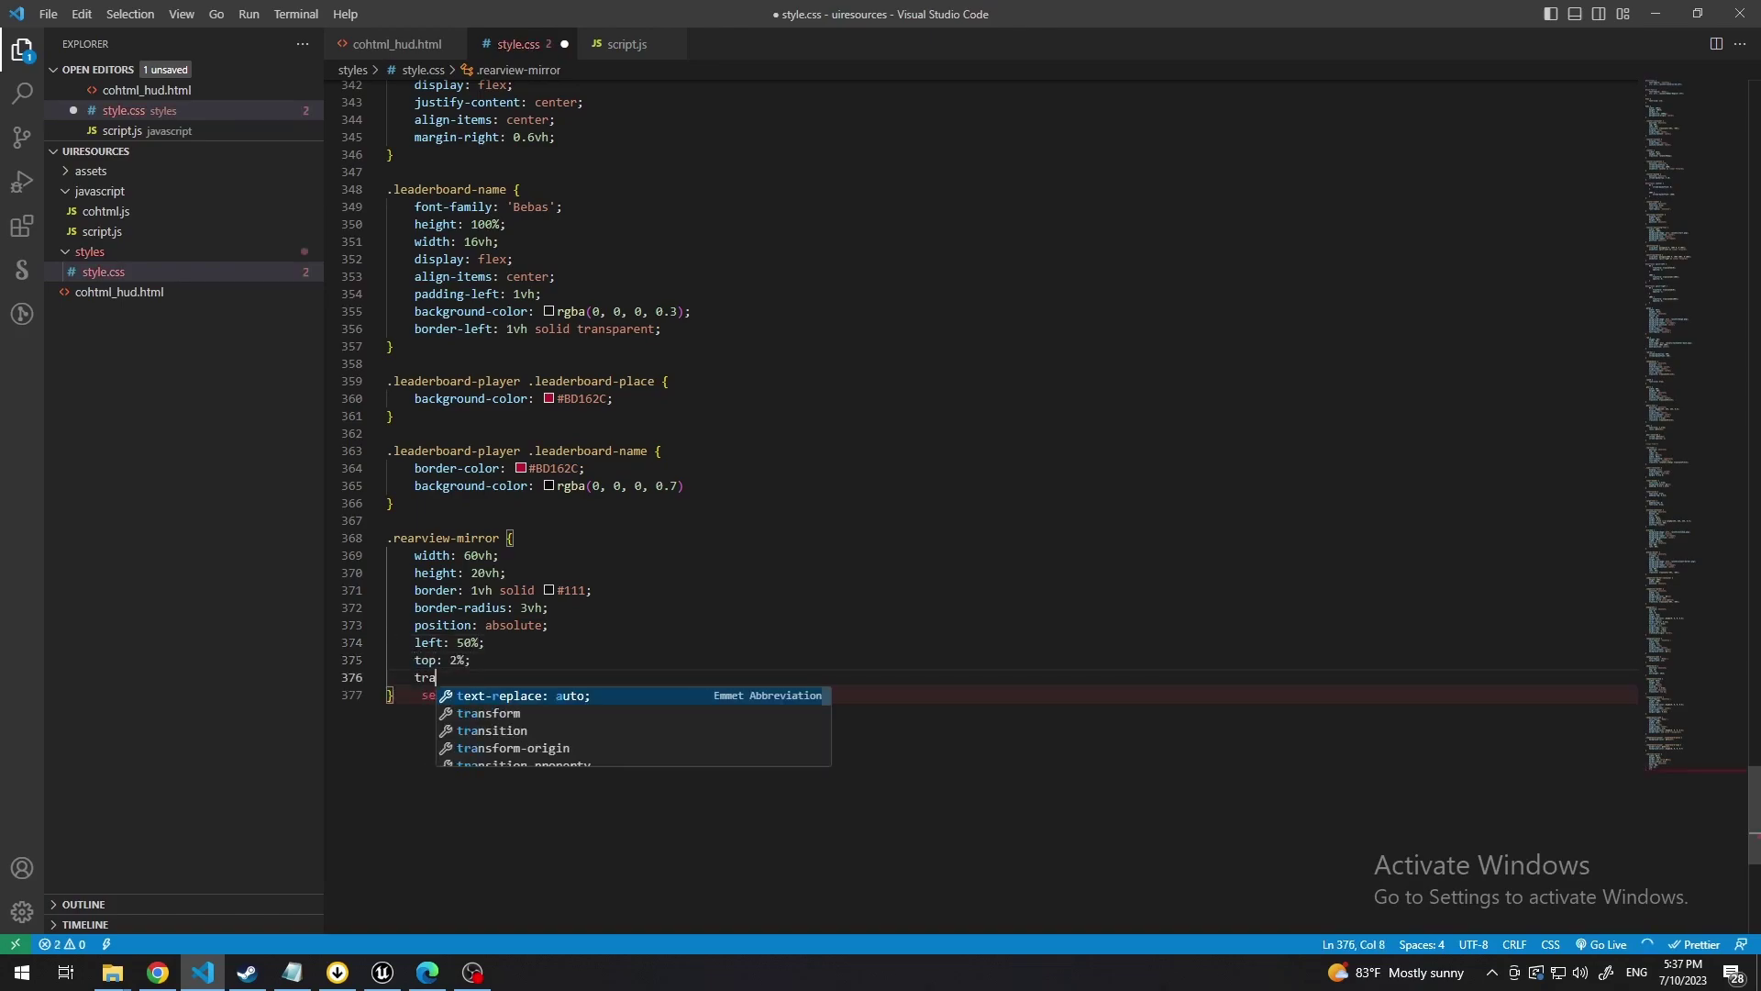
{"action": "key", "text": "Tab"}
{"action": "type", "text": "tra"}
{"action": "key", "text": "Down"}
{"action": "key", "text": "Down"}
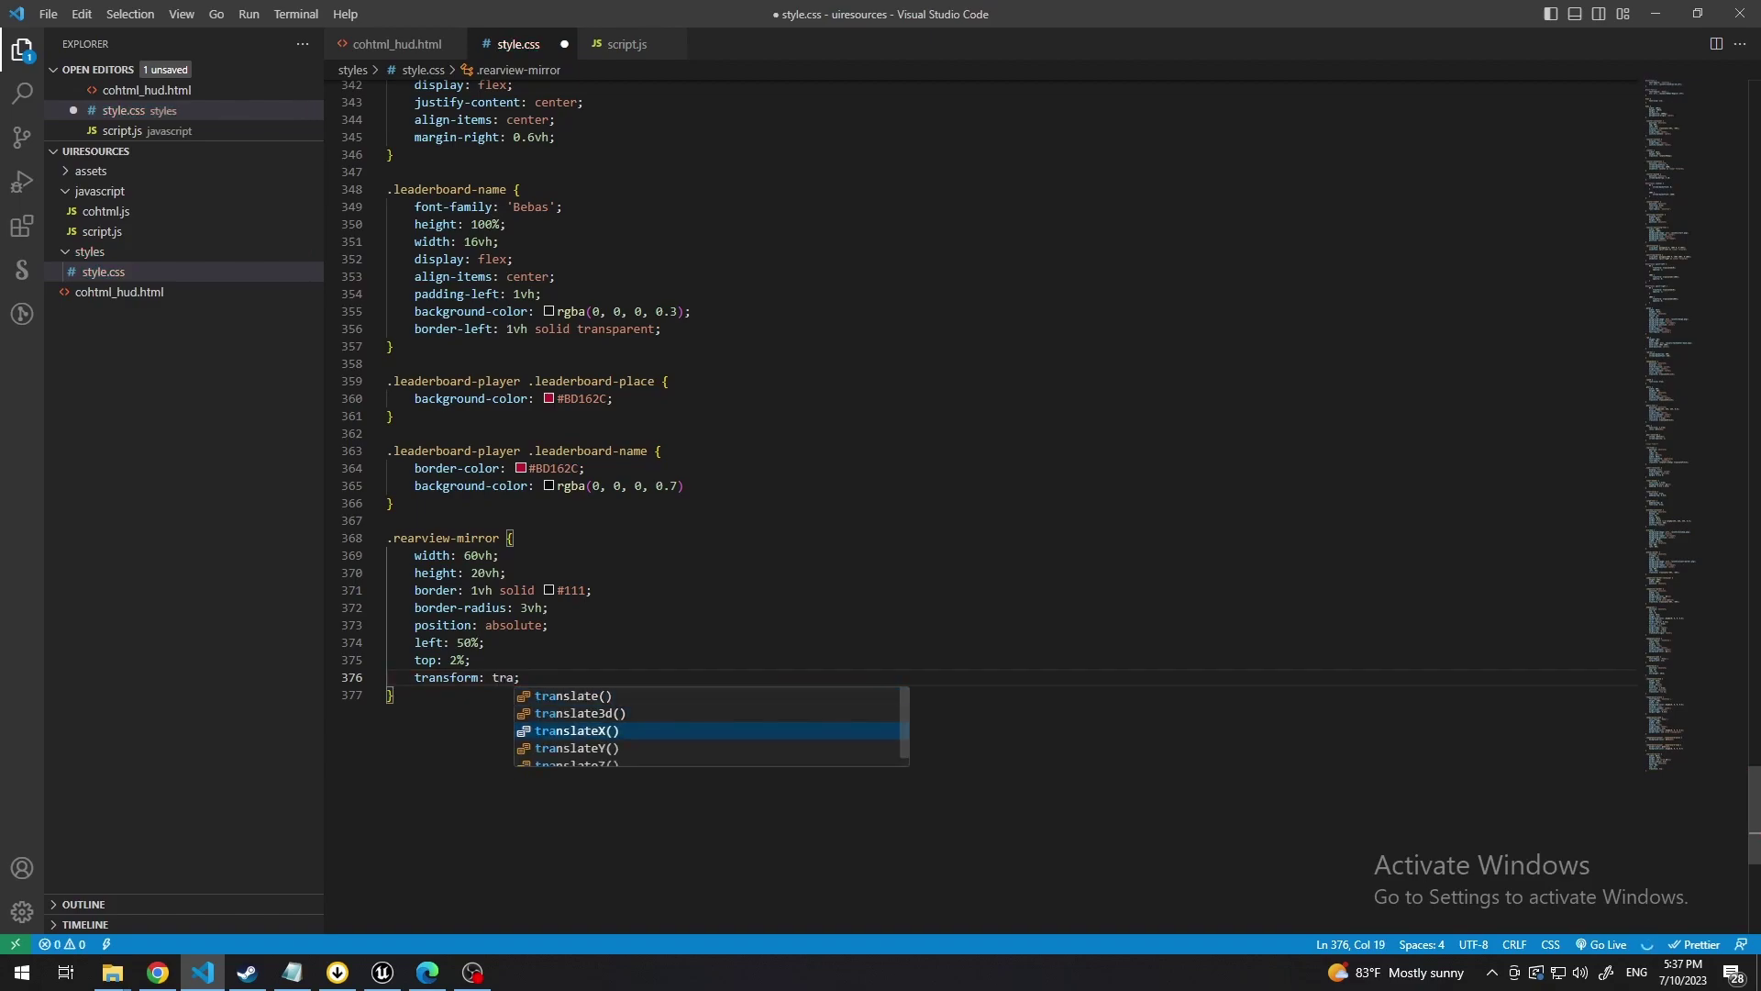
{"action": "key", "text": "Tab"}
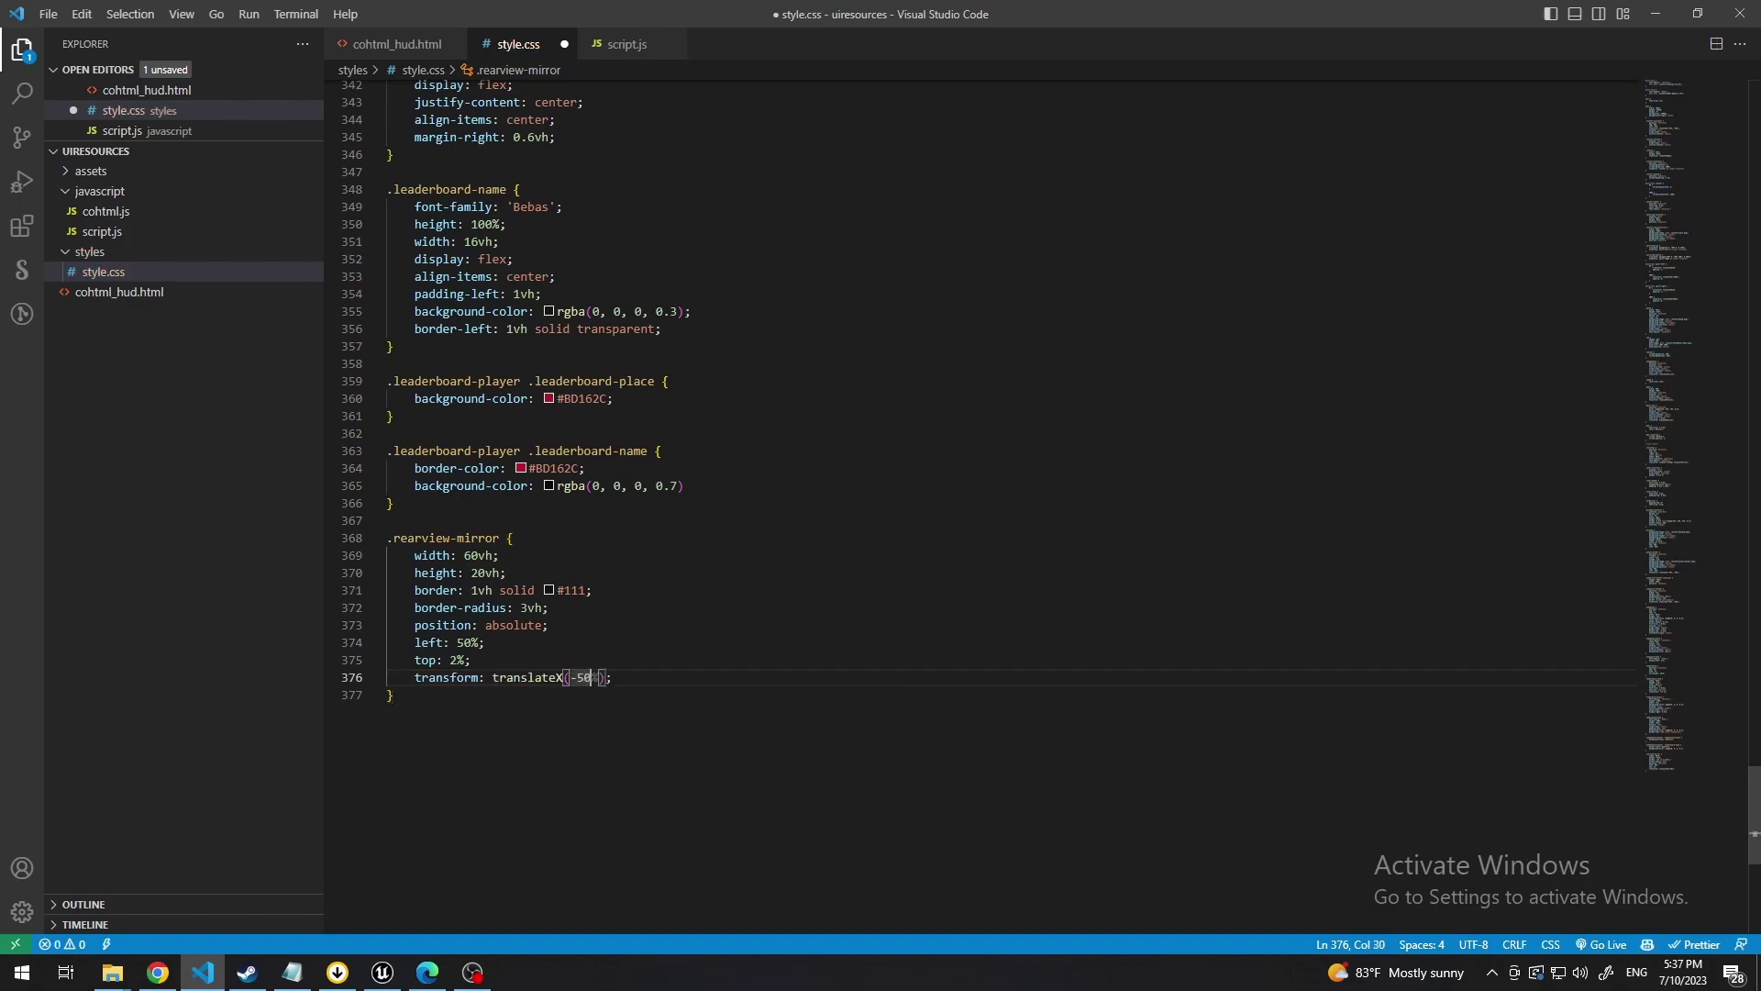
{"action": "key", "text": "ctrl+s"}
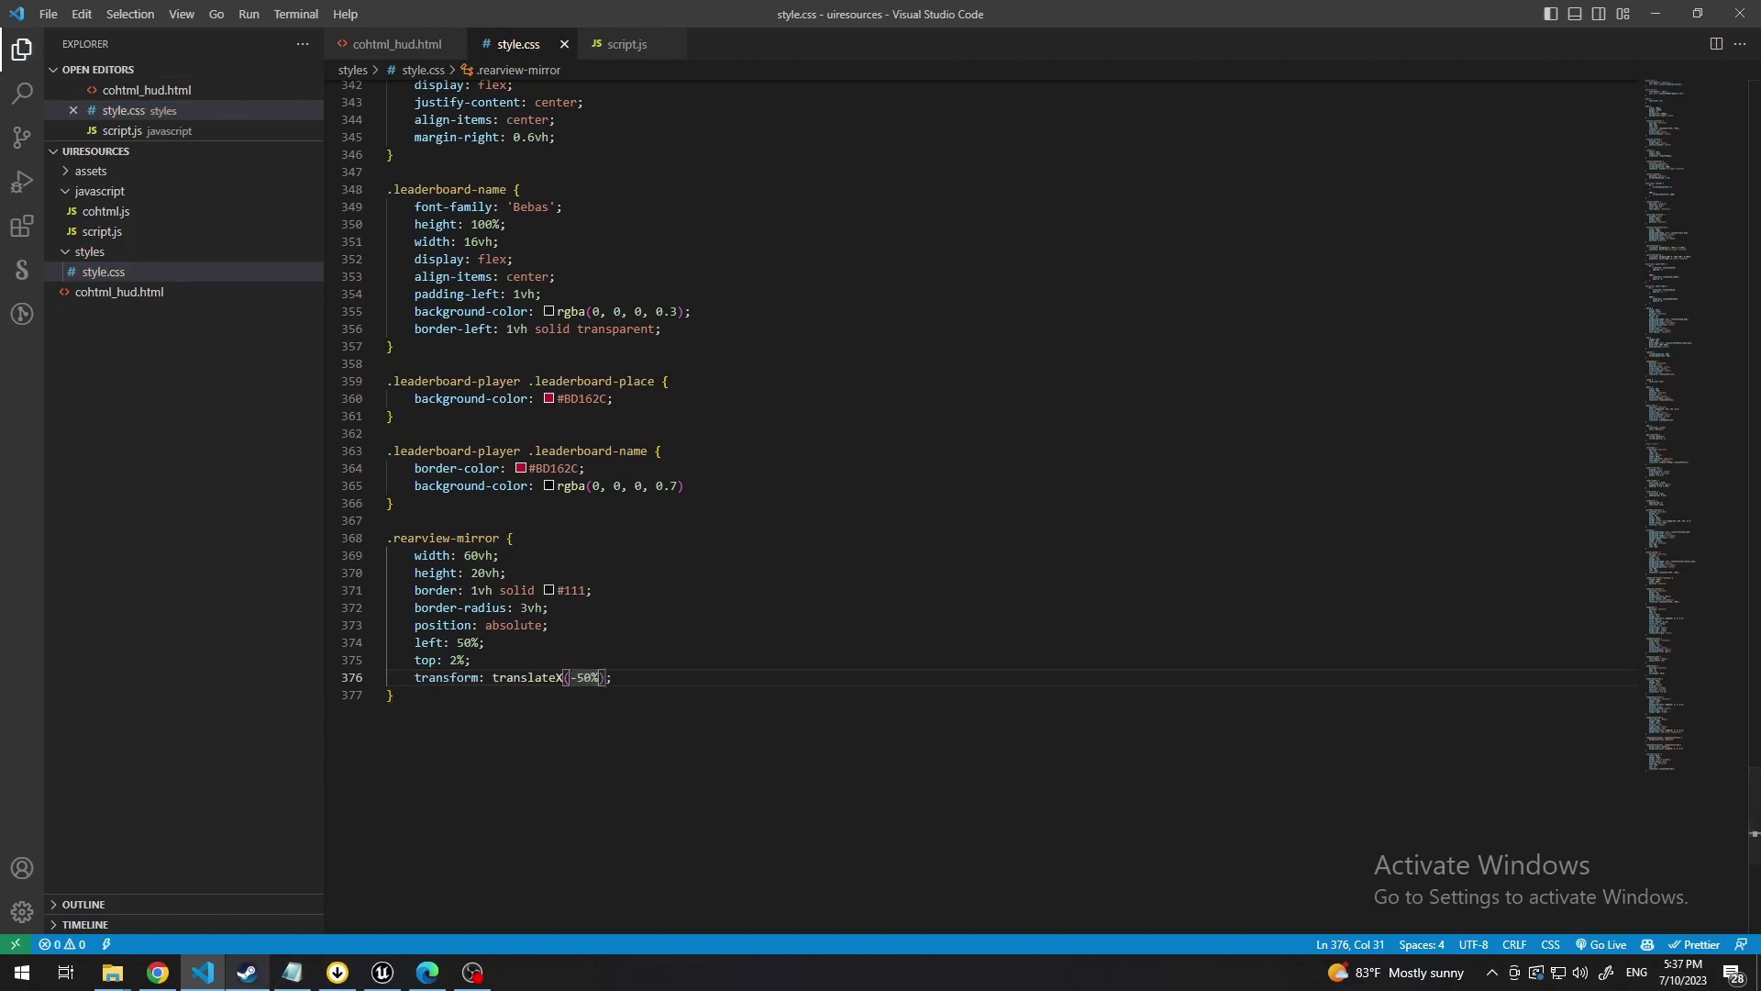
Switch to Unreal Editor, start a play session to check the mirror's placement and frame in the HUD, and stop it.
{"action": "left_click", "coordinate": [382, 972]}
{"action": "left_click", "coordinate": [407, 71]}
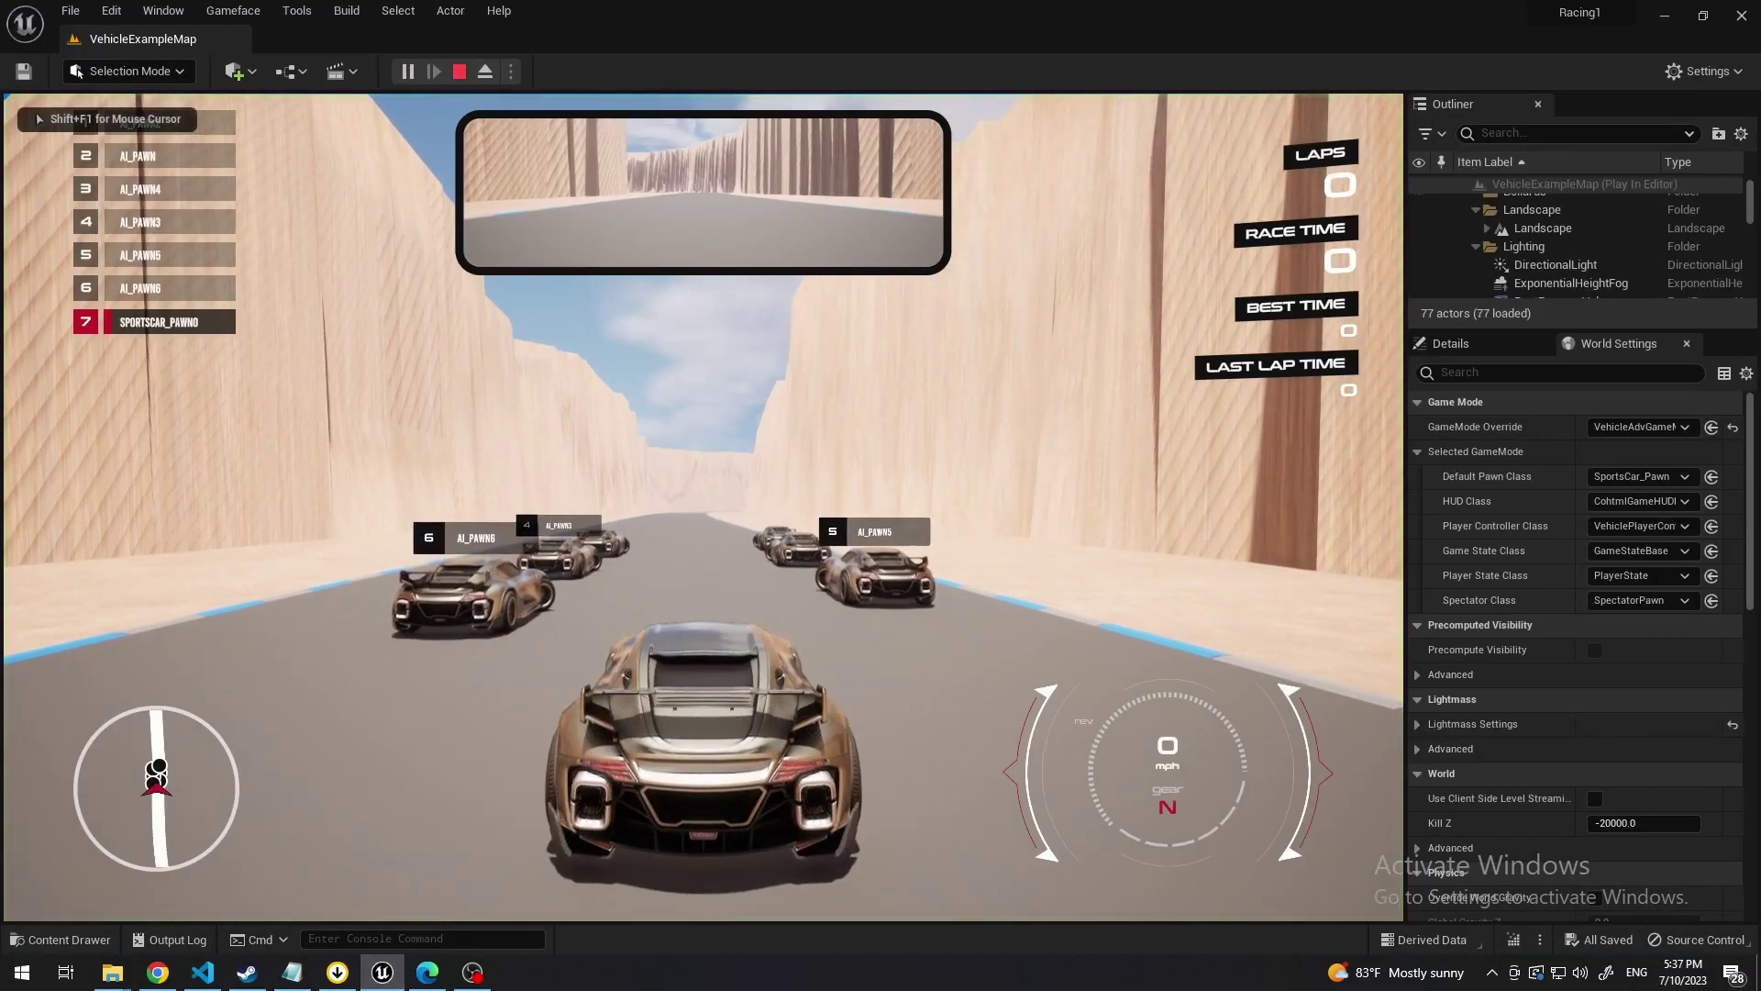
{"action": "key", "text": "Escape"}
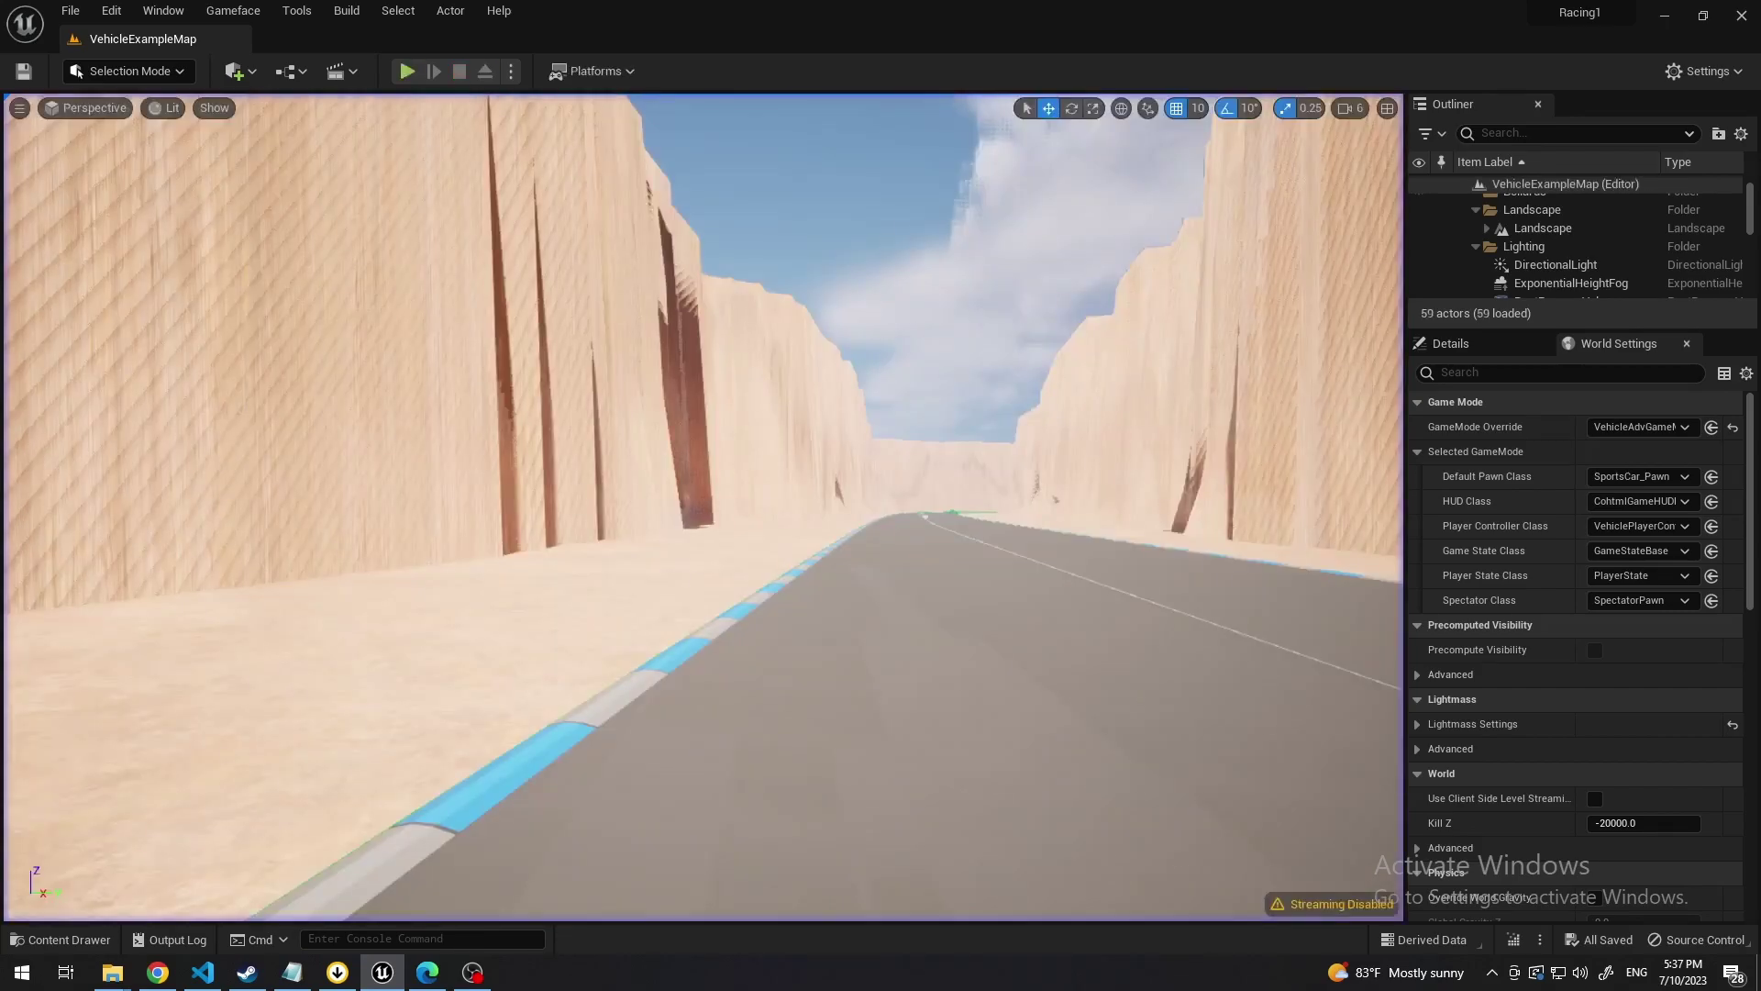
Switch to Visual Studio Code, set the .rearview-mirror height to 15vh, and save style.css.
{"action": "left_click", "coordinate": [202, 973]}
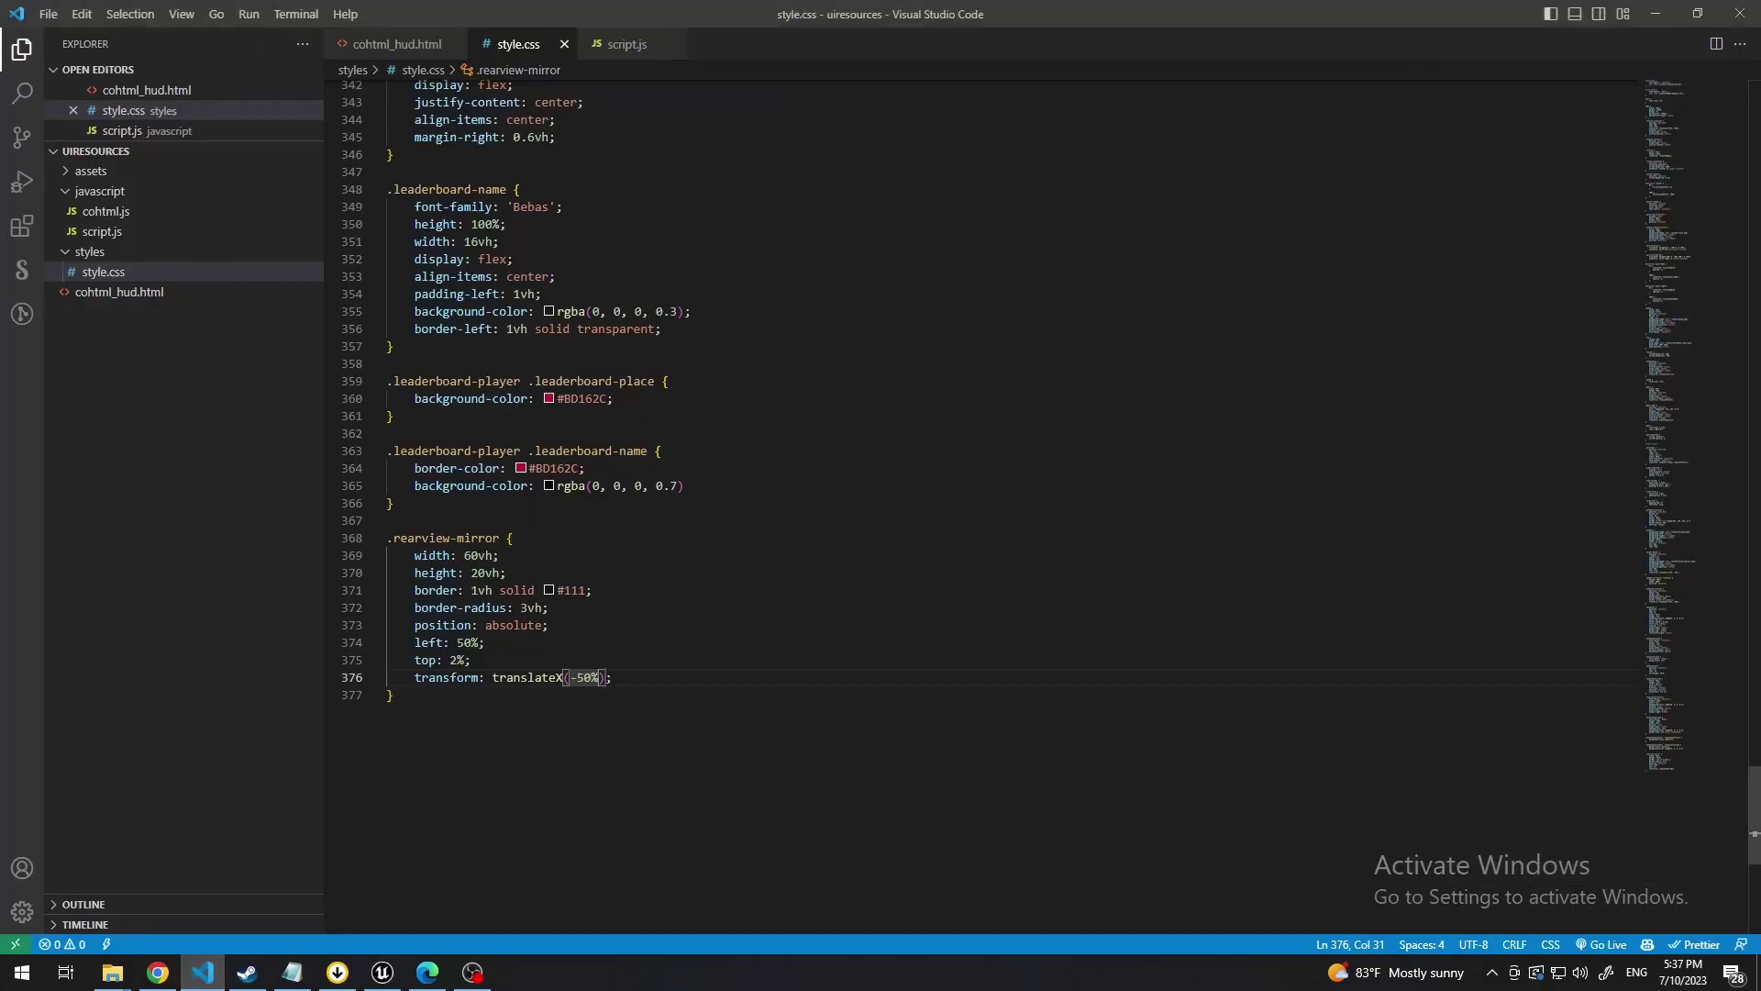
{"action": "left_click_drag", "start_coordinate": [472, 572], "coordinate": [485, 572]}
{"action": "type", "text": "1"}
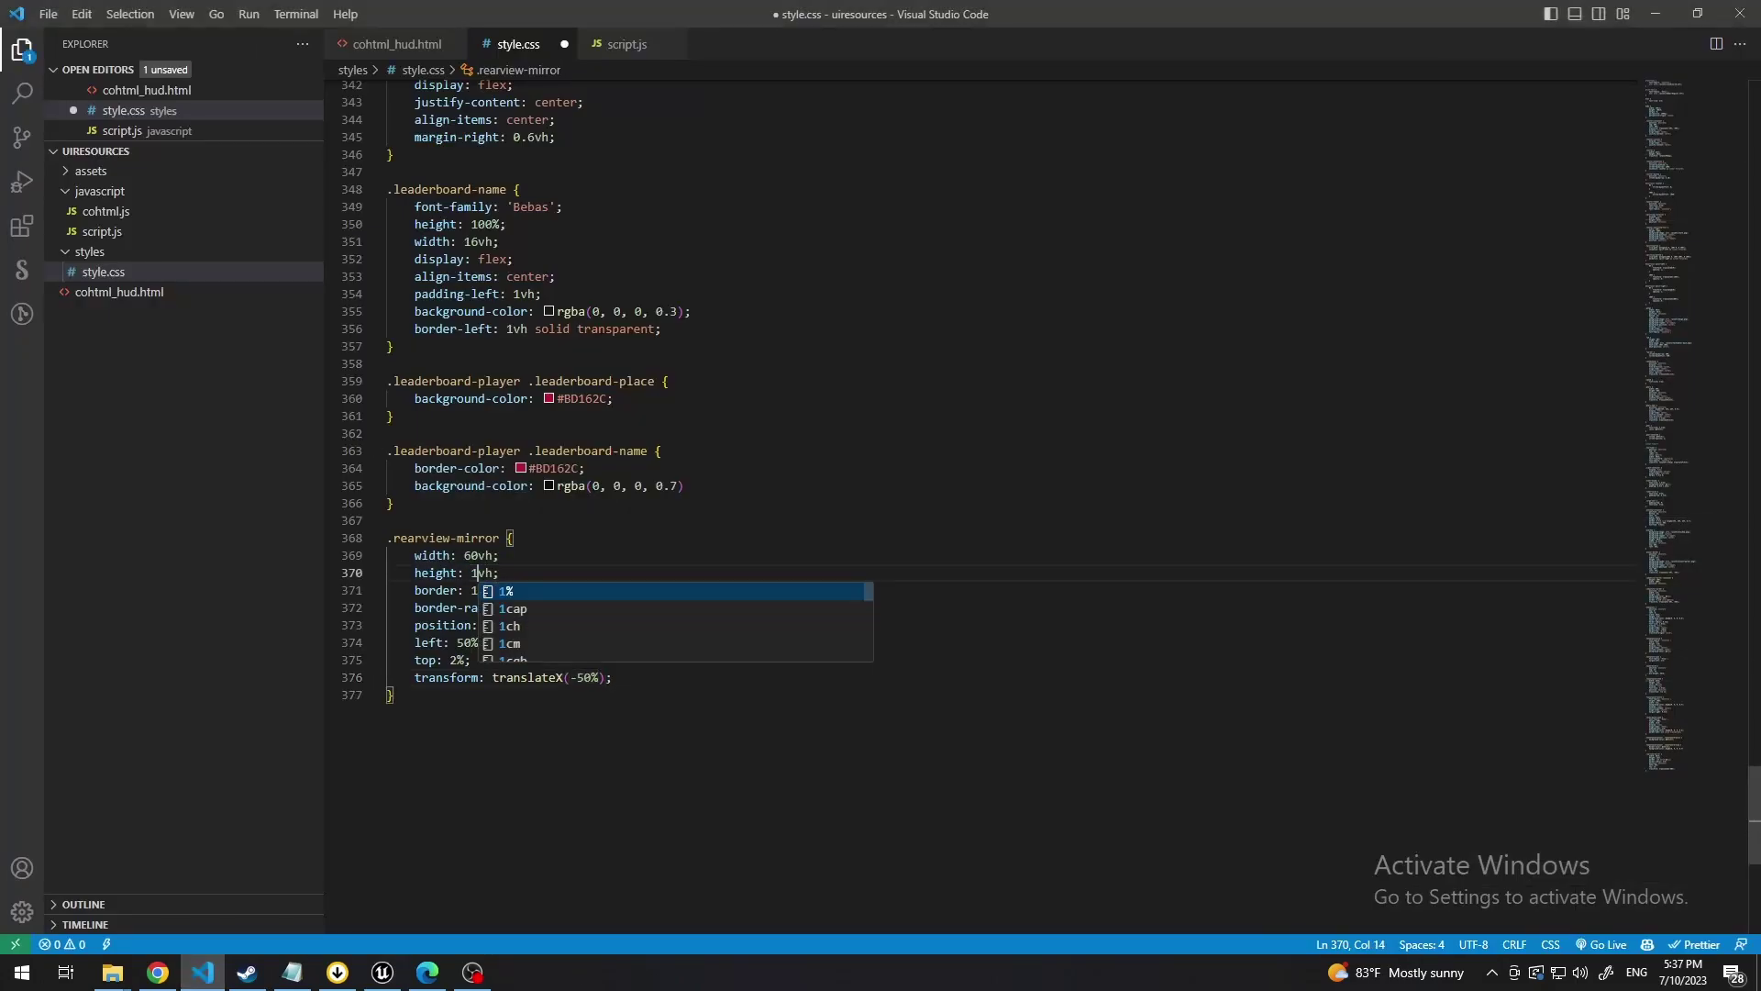
{"action": "type", "text": "5"}
{"action": "key", "text": "ctrl+s"}
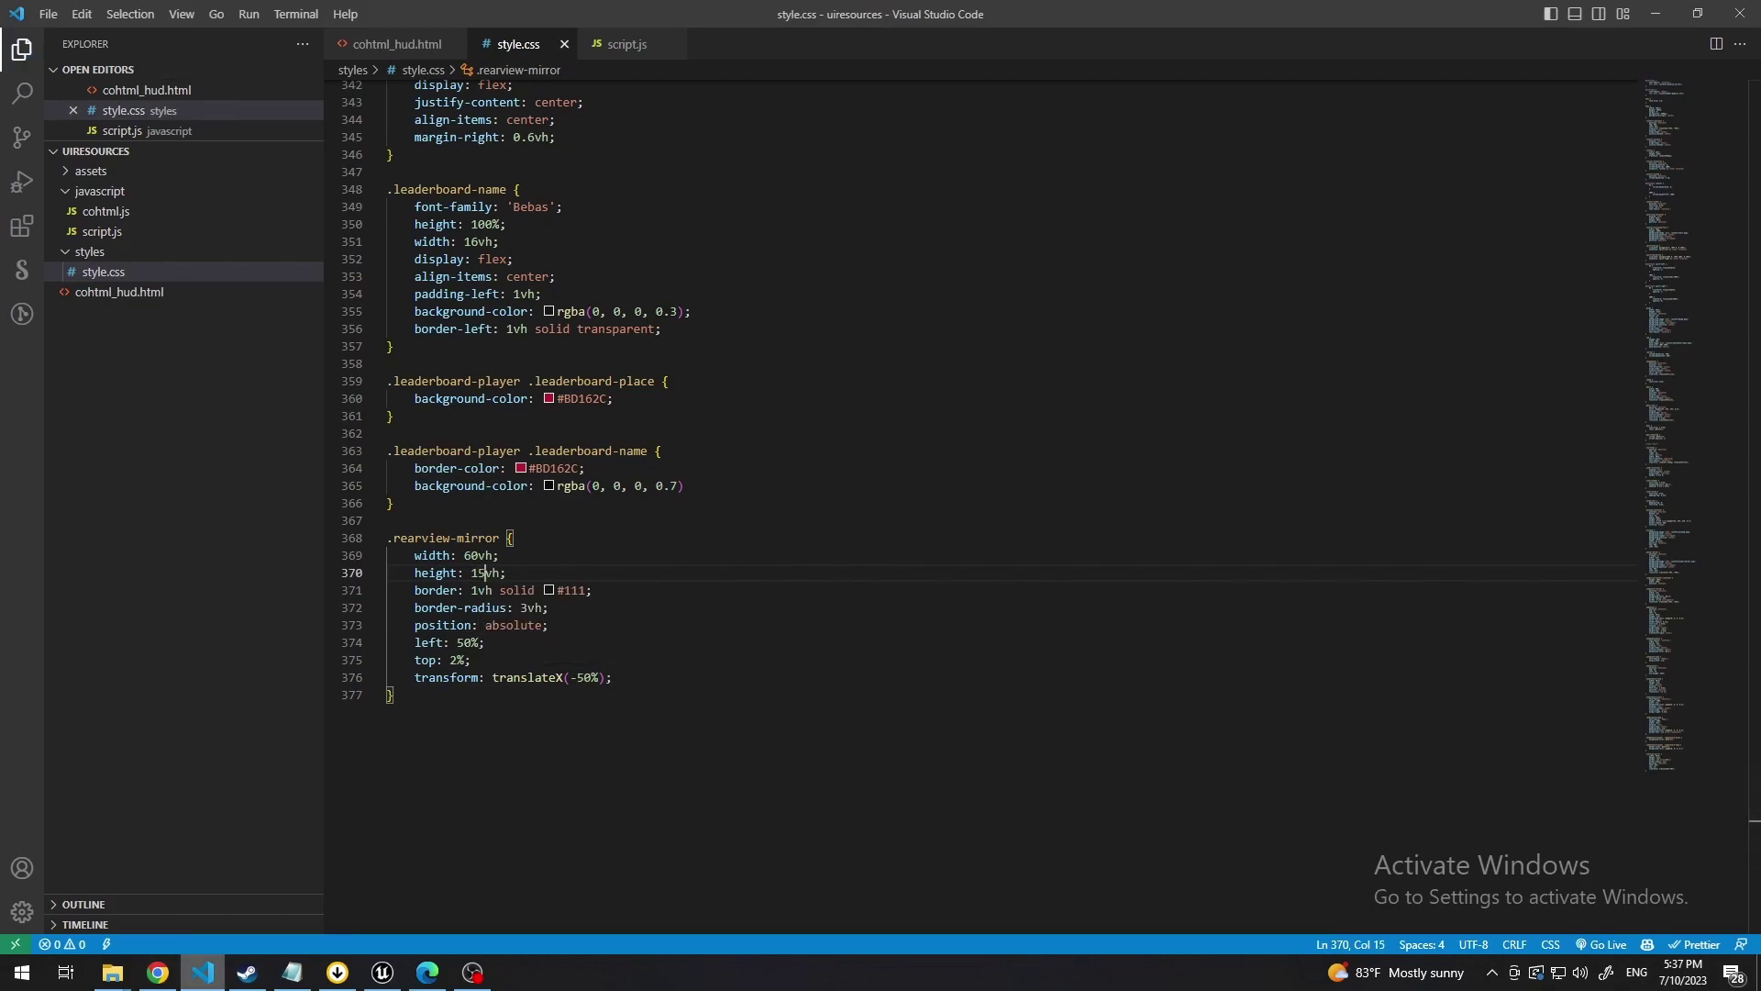
Switch to Unreal Editor and drive the car past its opponents in a play session to check the resized mirror, then stop the session.
{"action": "left_click", "coordinate": [382, 972]}
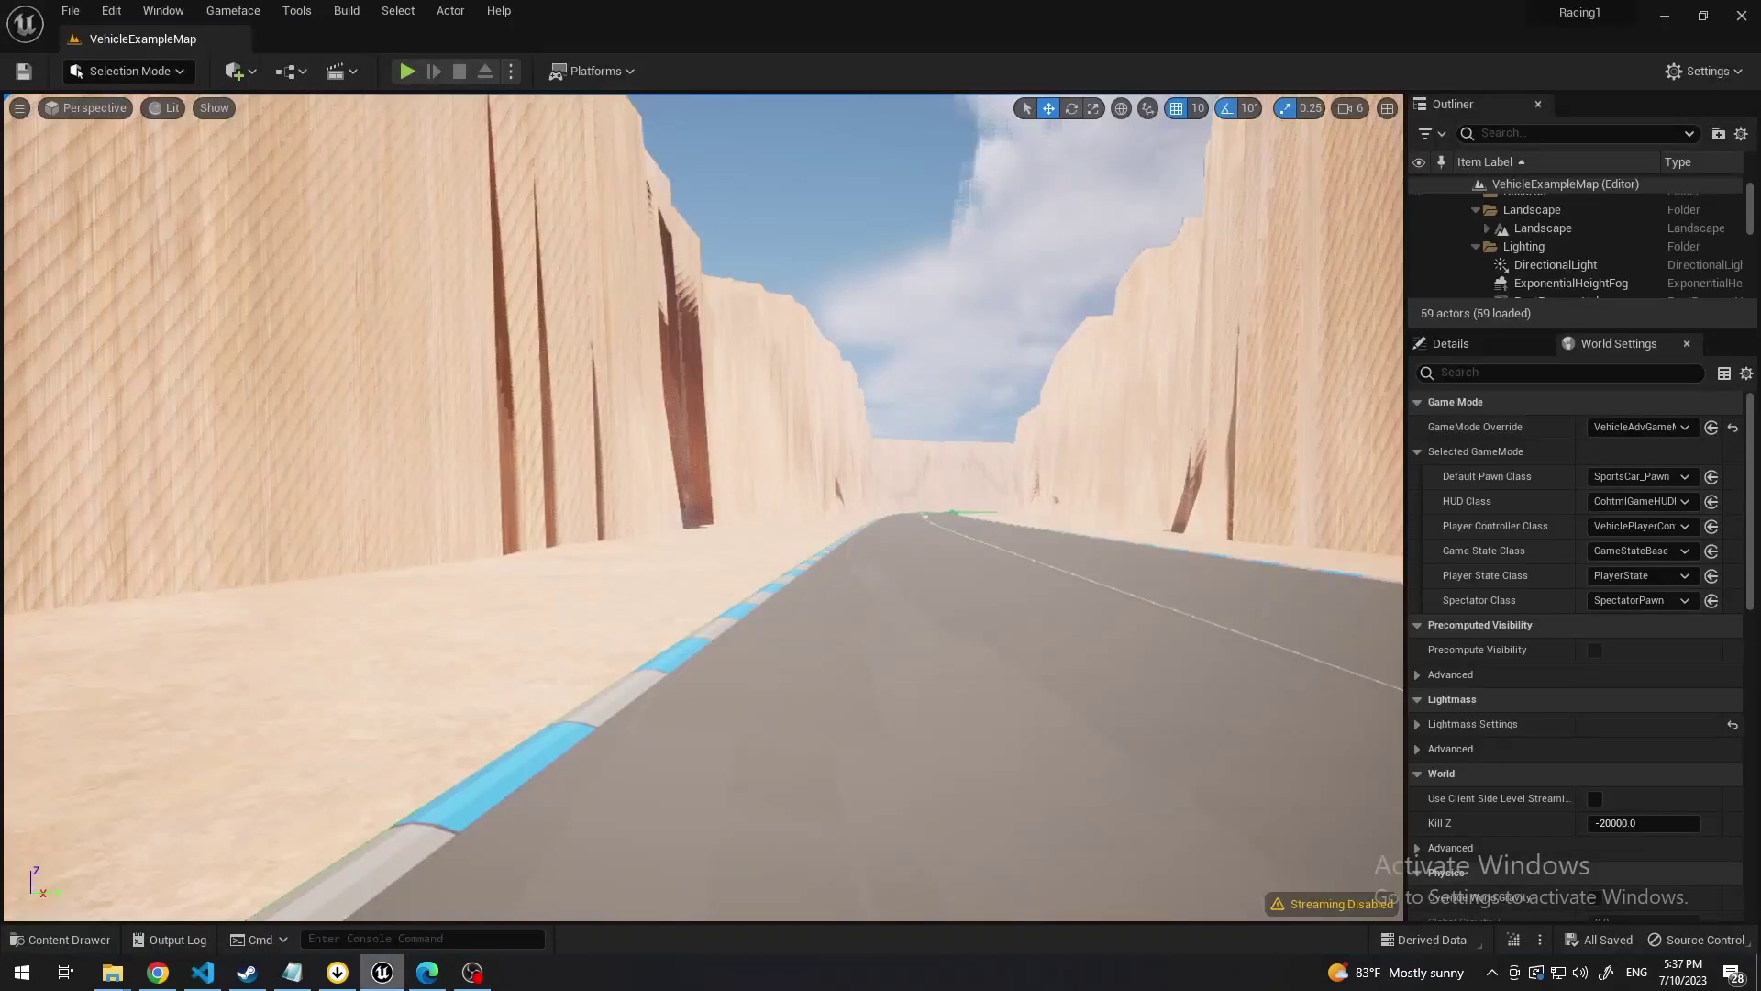
{"action": "left_click", "coordinate": [406, 71]}
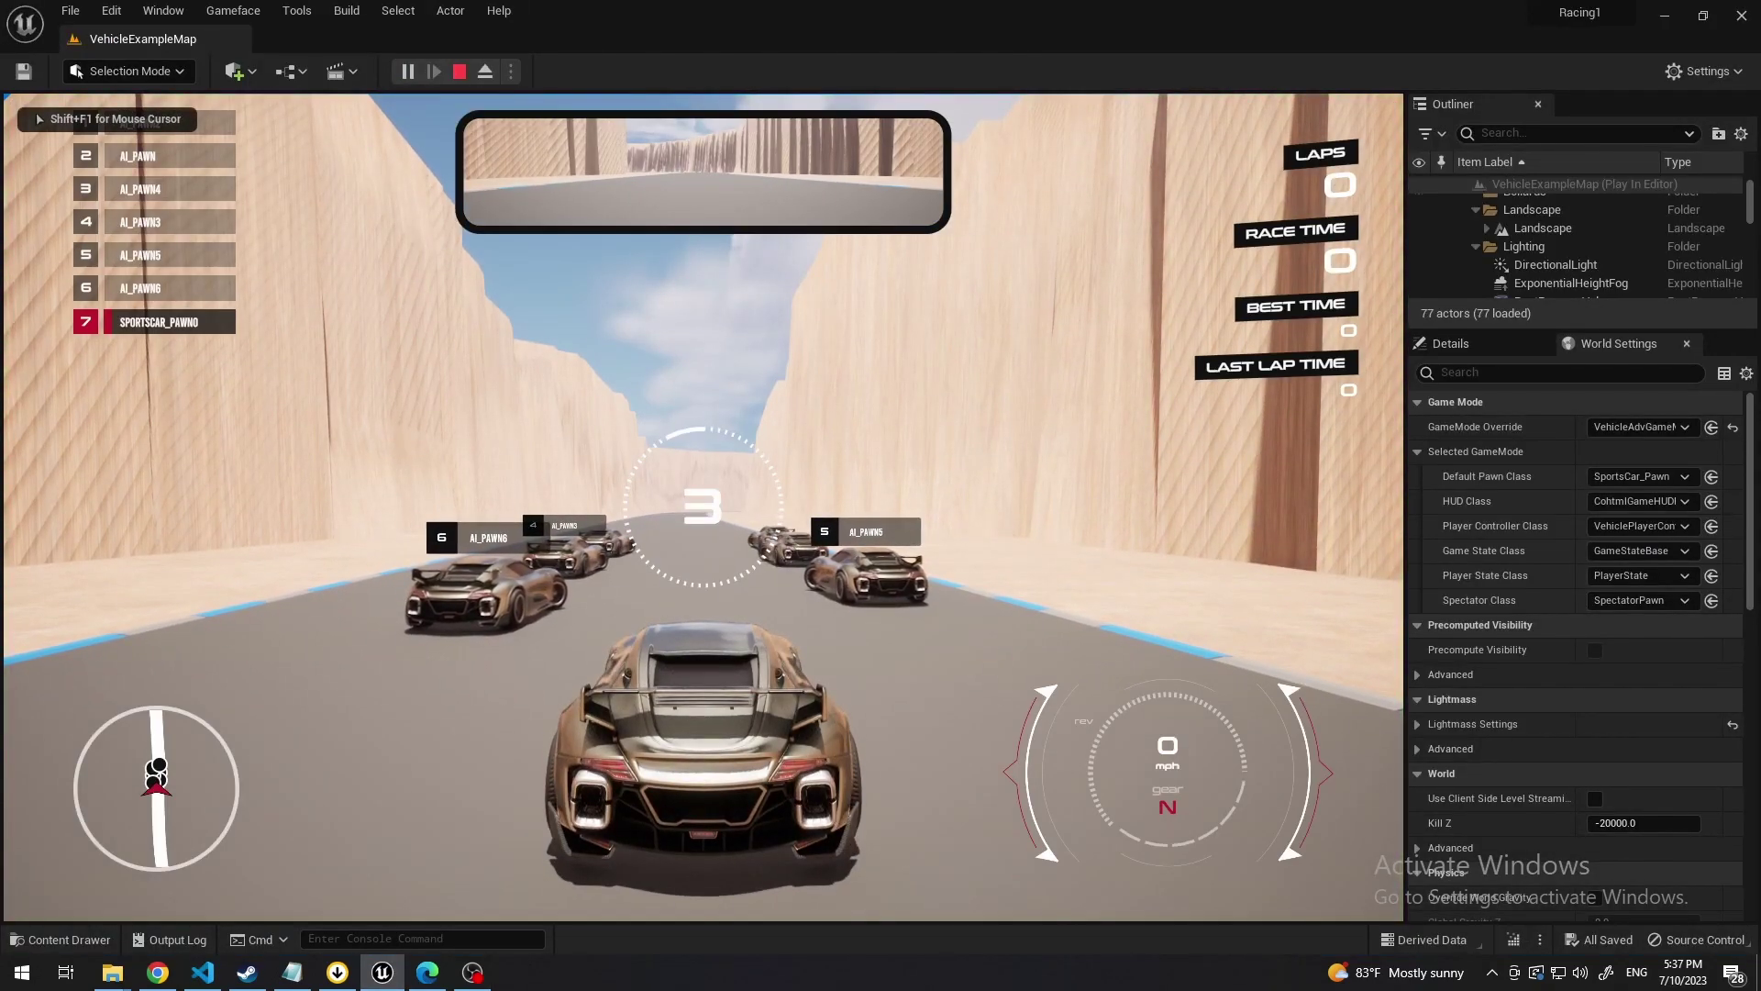
{"action": "key", "text": "w"}
{"action": "key", "text": "d"}
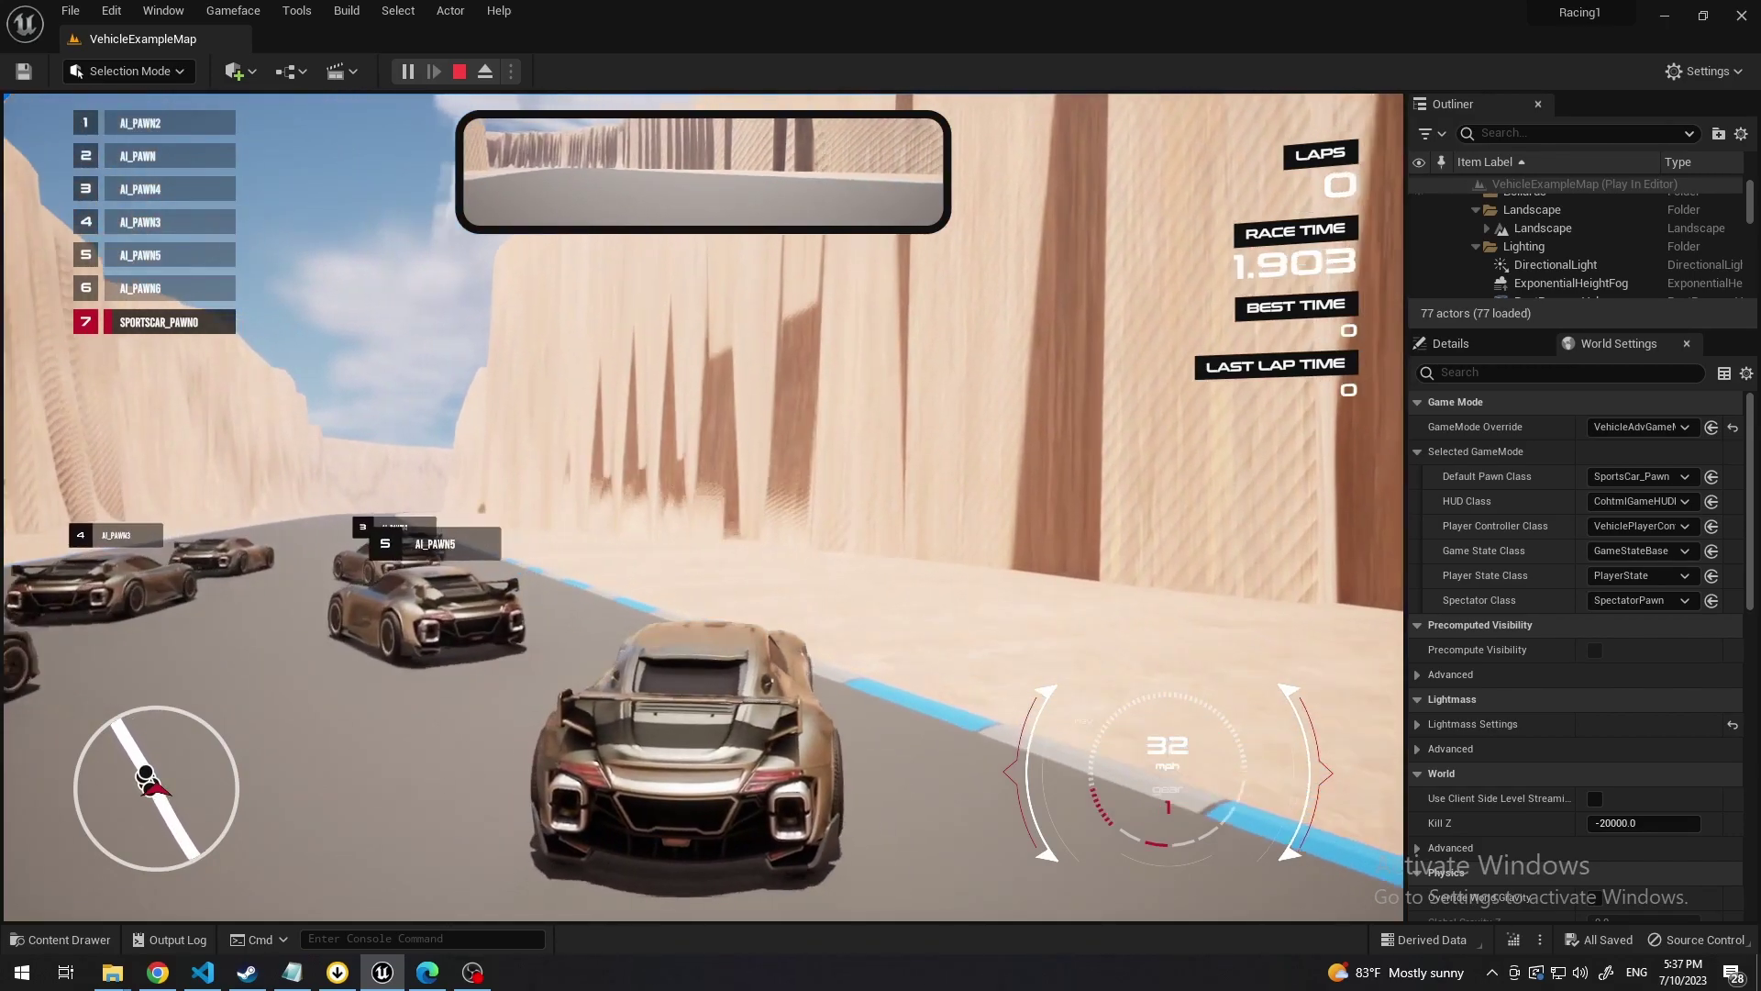
{"action": "key", "text": "a"}
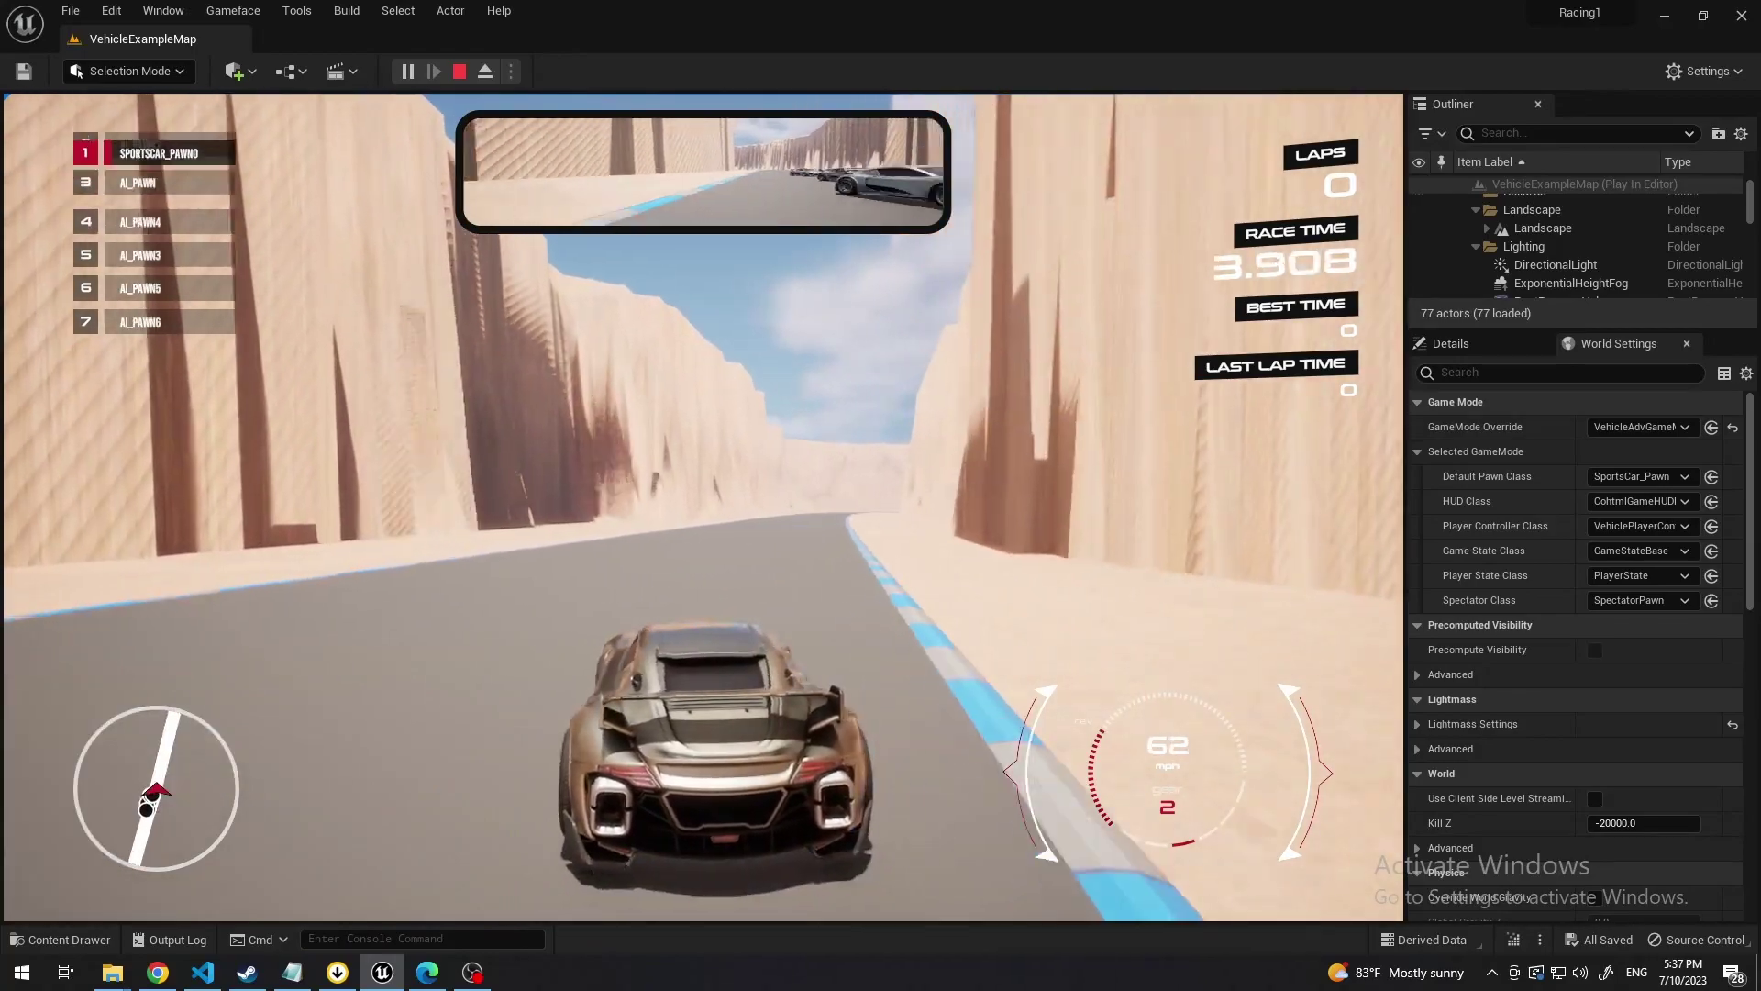
{"action": "key", "text": "d"}
{"action": "key", "text": "s"}
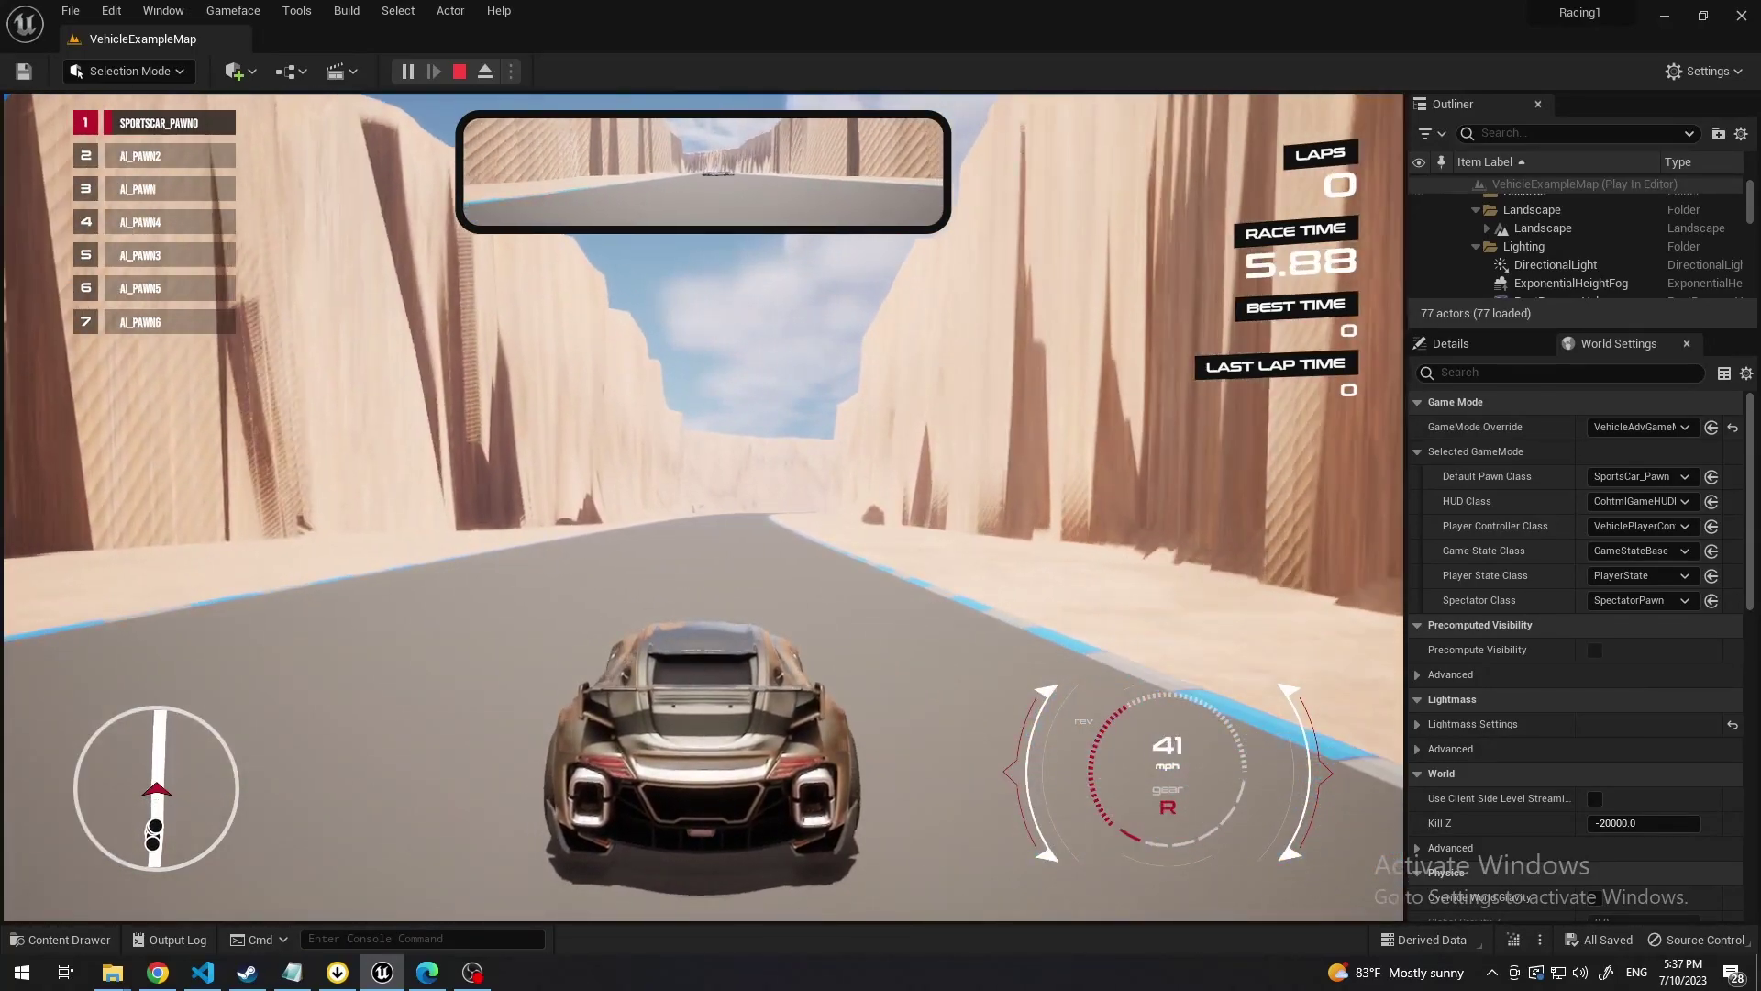
{"action": "key", "text": "Escape"}
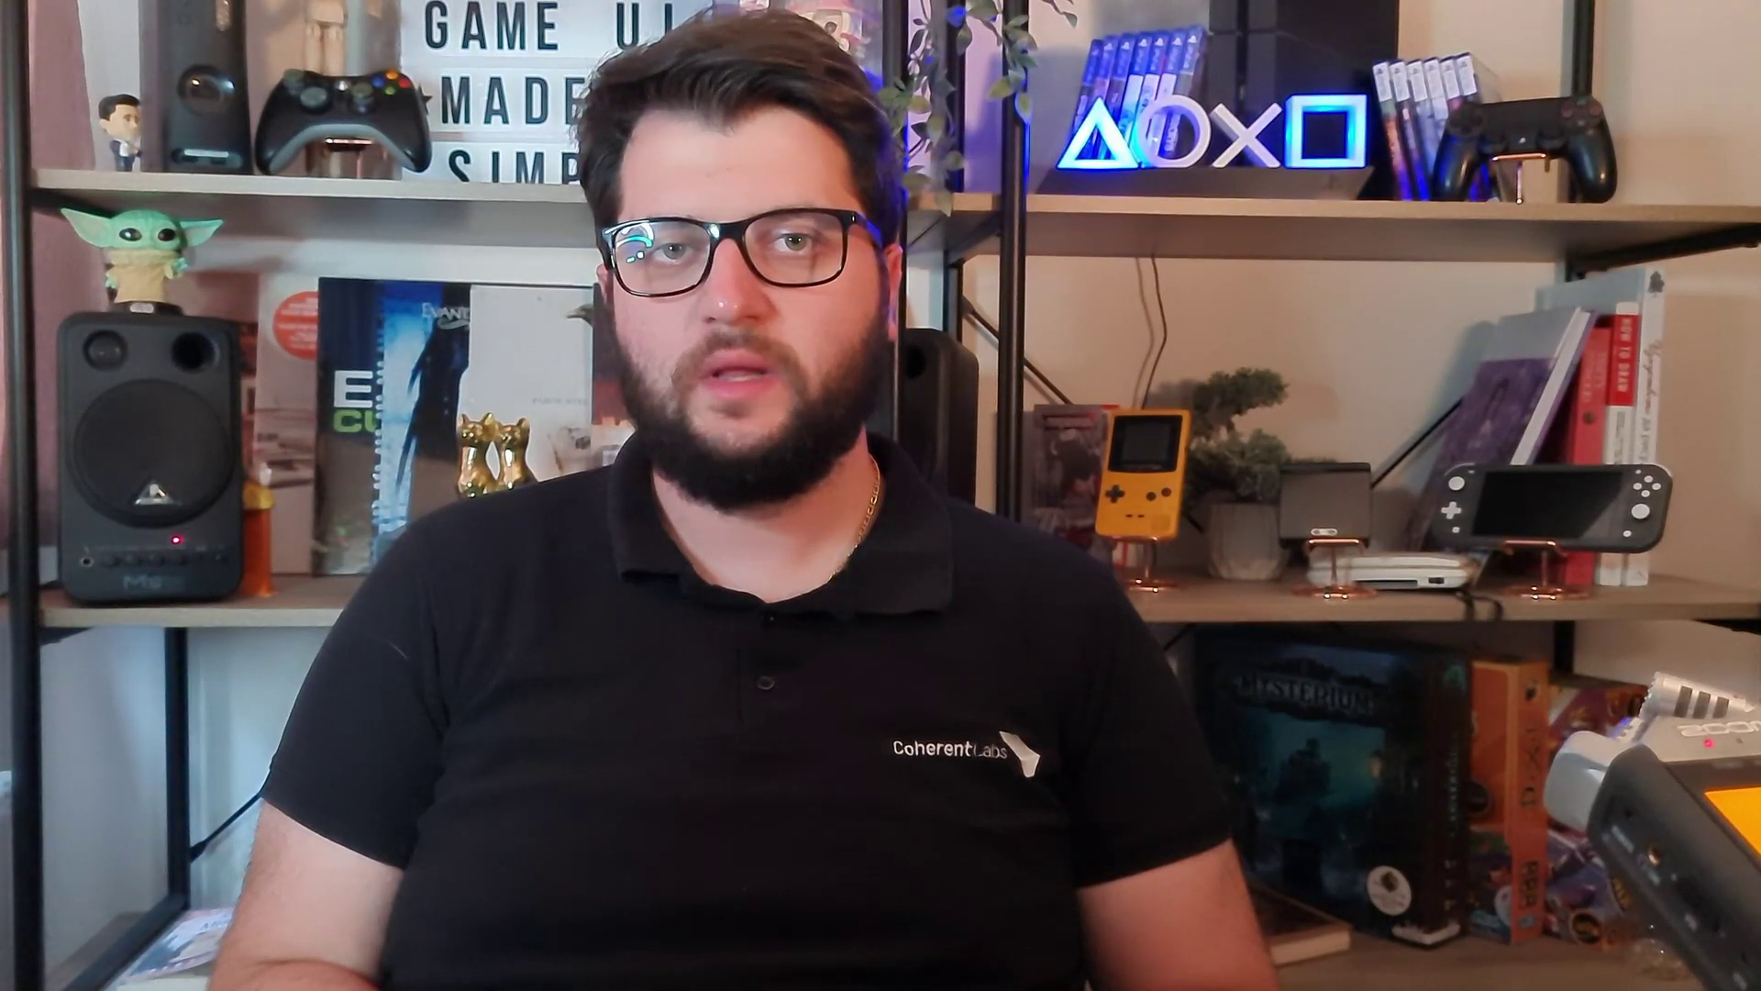